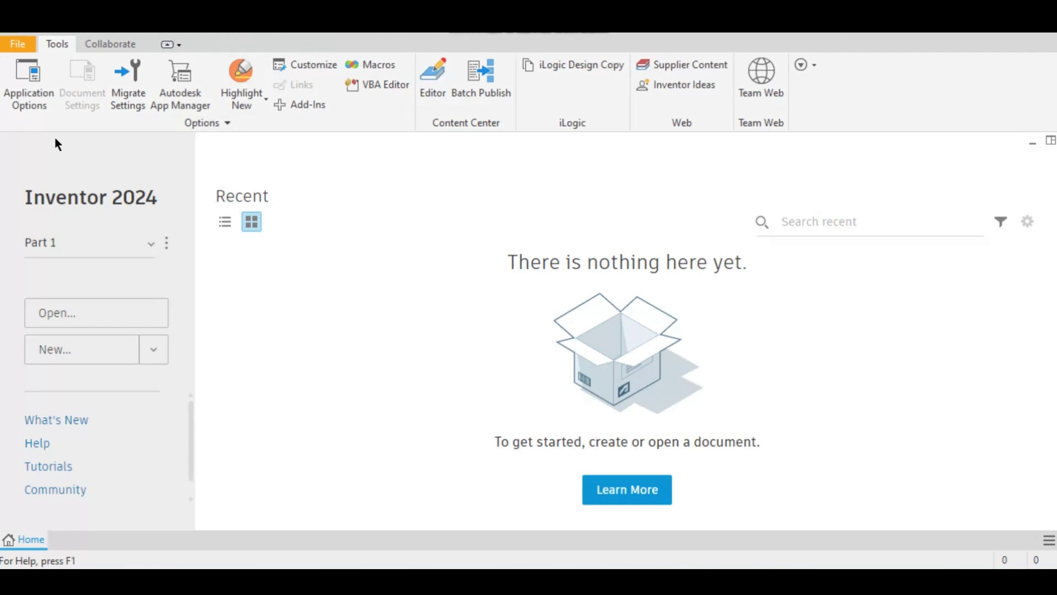
- Create a new part file from the Standard.ipt template in the Part 1.ipj project
{"action": "left_click", "coordinate": [31, 98]}
{"action": "left_click", "coordinate": [18, 45]}
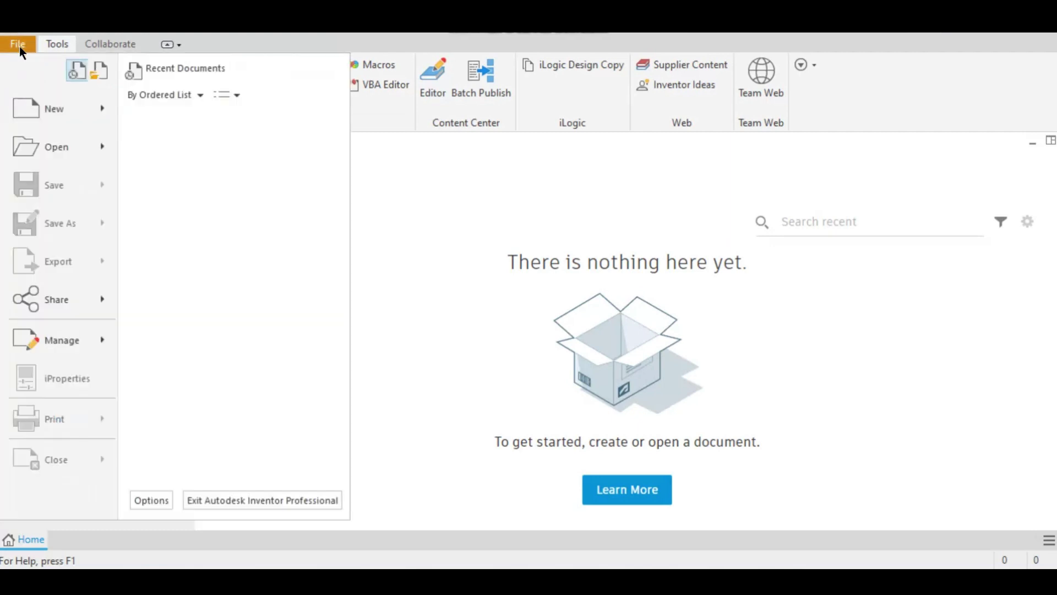
{"action": "left_click", "coordinate": [51, 108]}
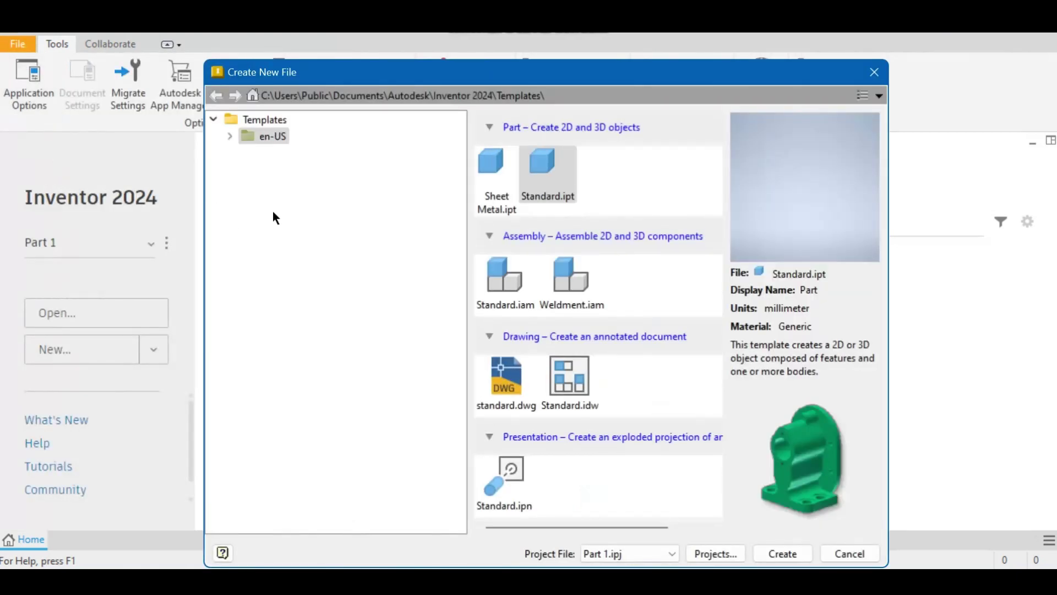
{"action": "left_click_drag", "start_coordinate": [549, 74], "coordinate": [552, 57]}
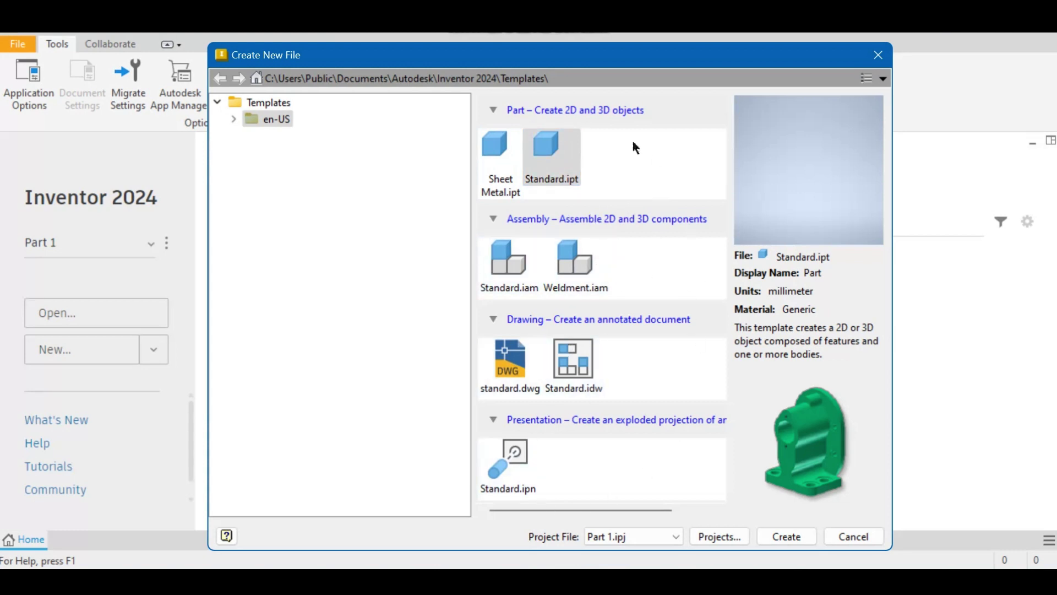
{"action": "left_click", "coordinate": [553, 152]}
{"action": "left_click", "coordinate": [786, 535]}
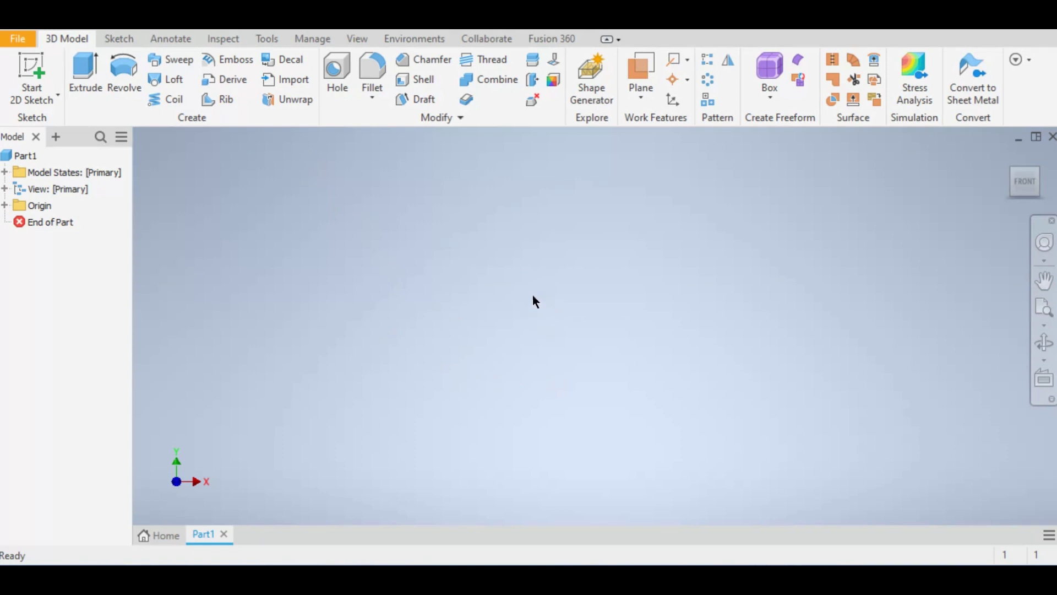
- Start a new 2D sketch on the horizontal XZ origin plane
{"action": "right_click", "coordinate": [550, 318]}
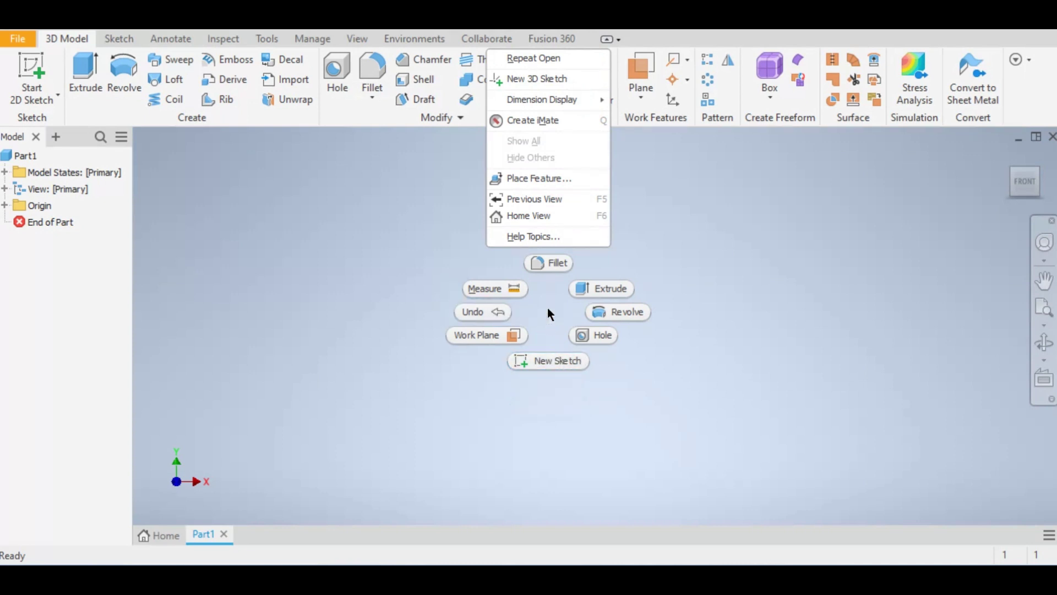
{"action": "left_click", "coordinate": [550, 358]}
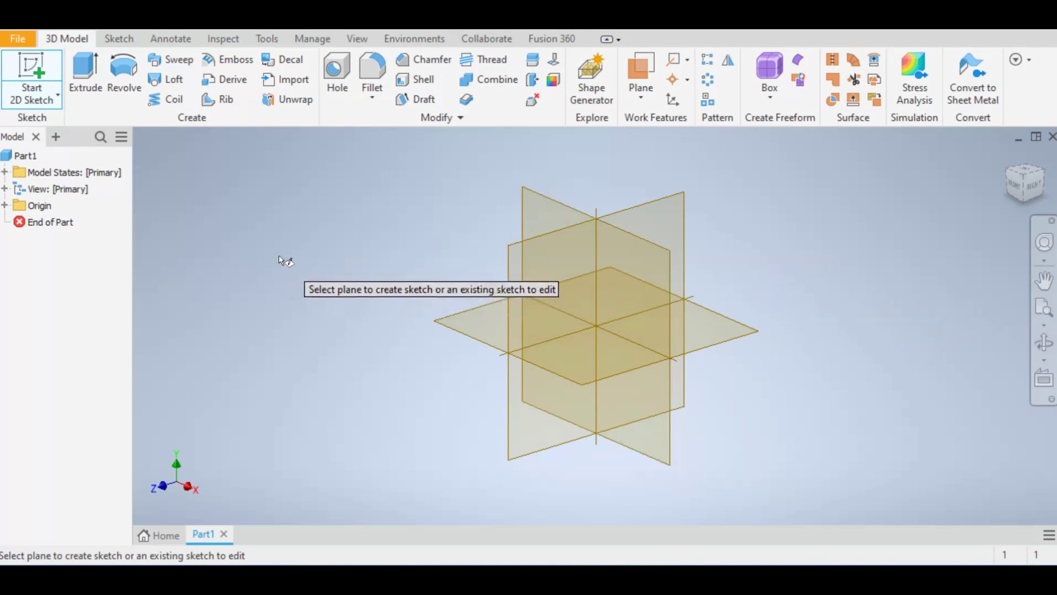
{"action": "left_click", "coordinate": [483, 323]}
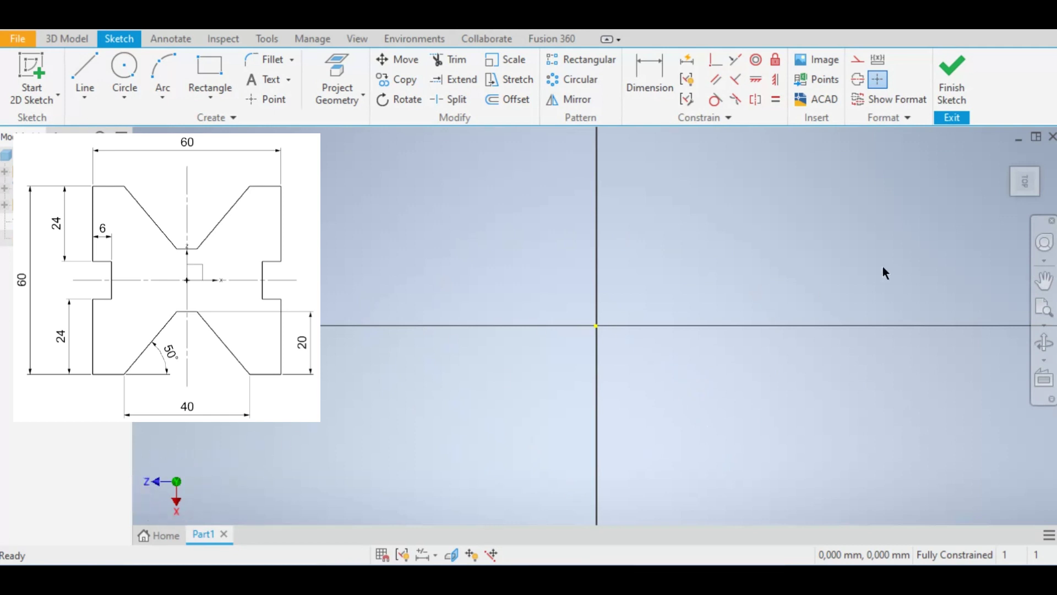
- Rotate the sketch view to the Bottom face with X horizontal and Z upward, and set this current view as Top
{"action": "mouse_move", "coordinate": [1026, 187]}
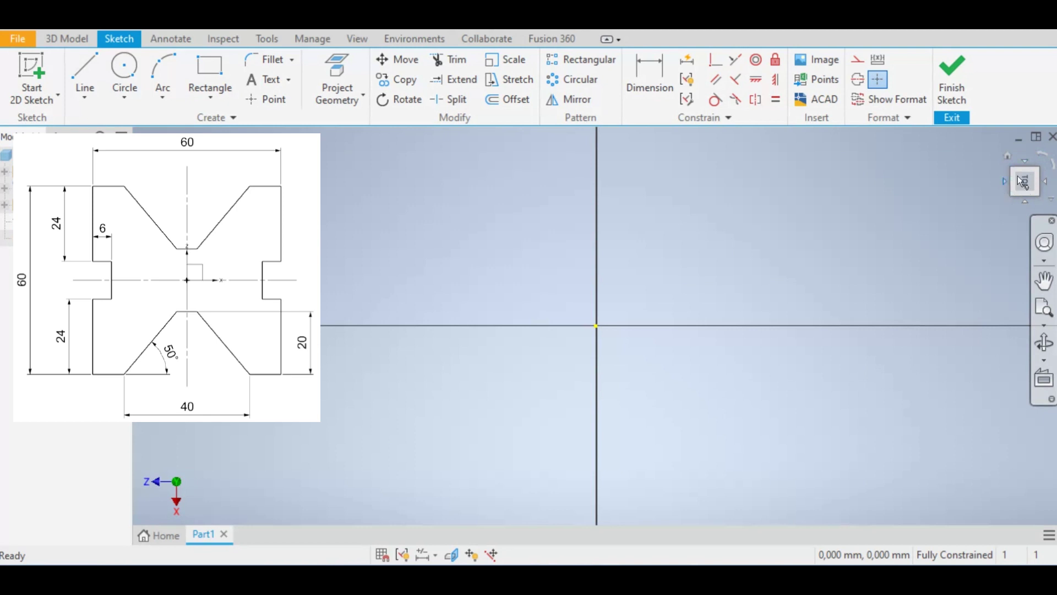
{"action": "left_click", "coordinate": [1042, 157]}
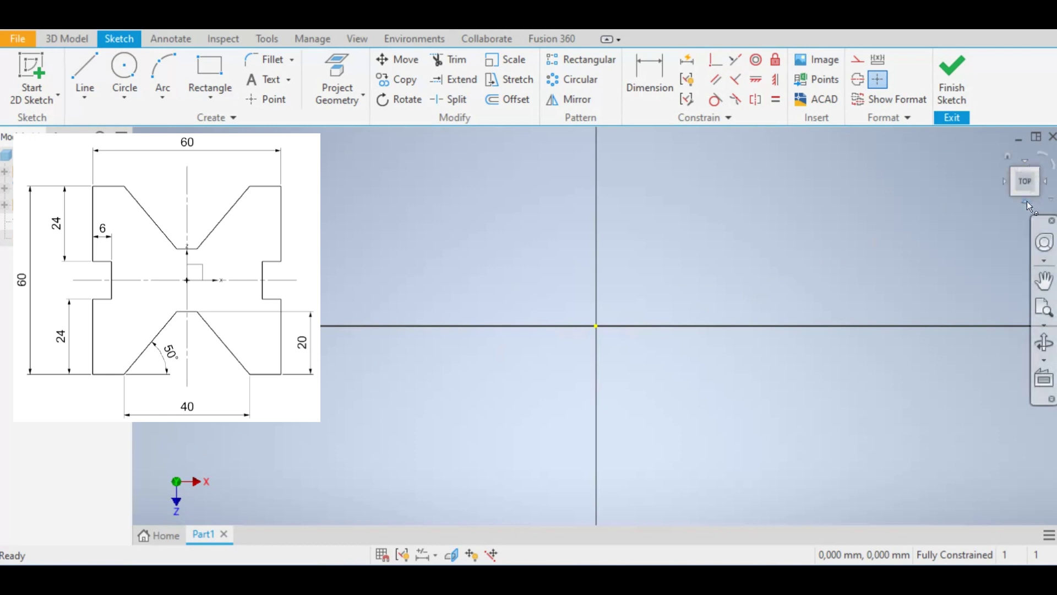
{"action": "left_click", "coordinate": [1026, 200]}
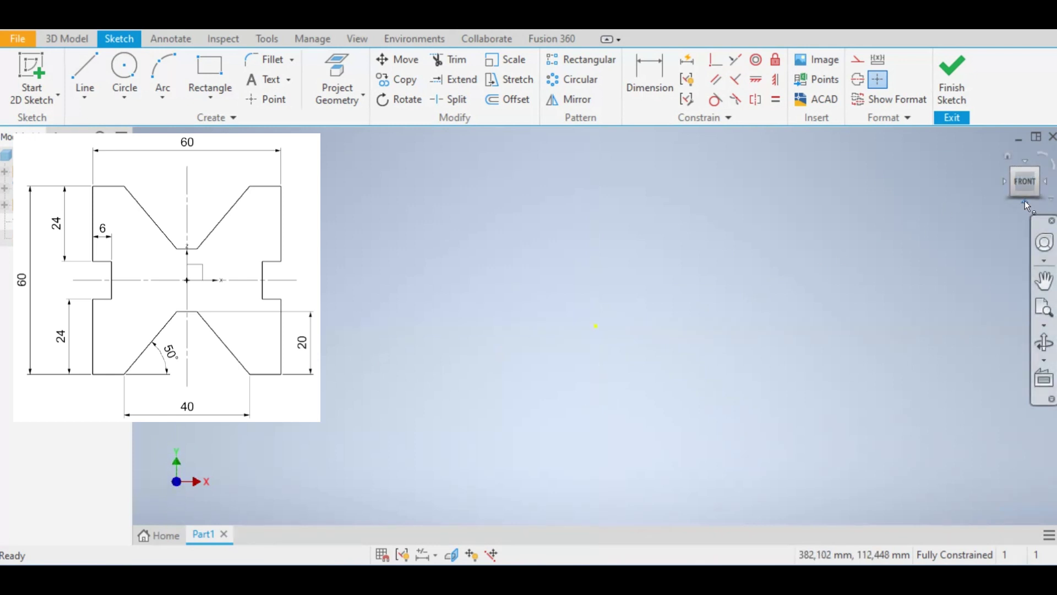
{"action": "left_click", "coordinate": [1025, 200]}
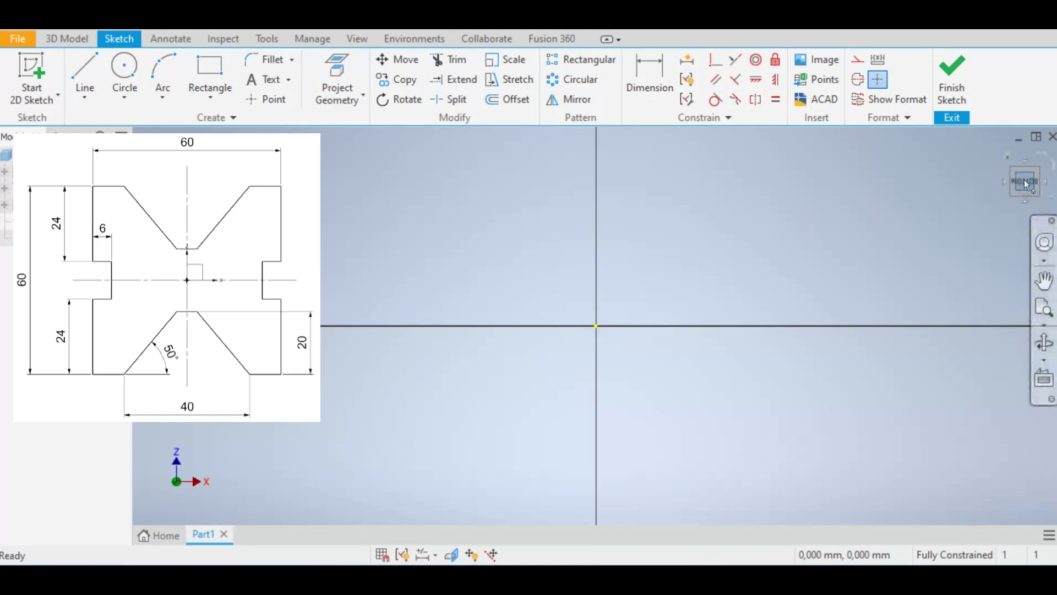
{"action": "mouse_move", "coordinate": [1026, 201]}
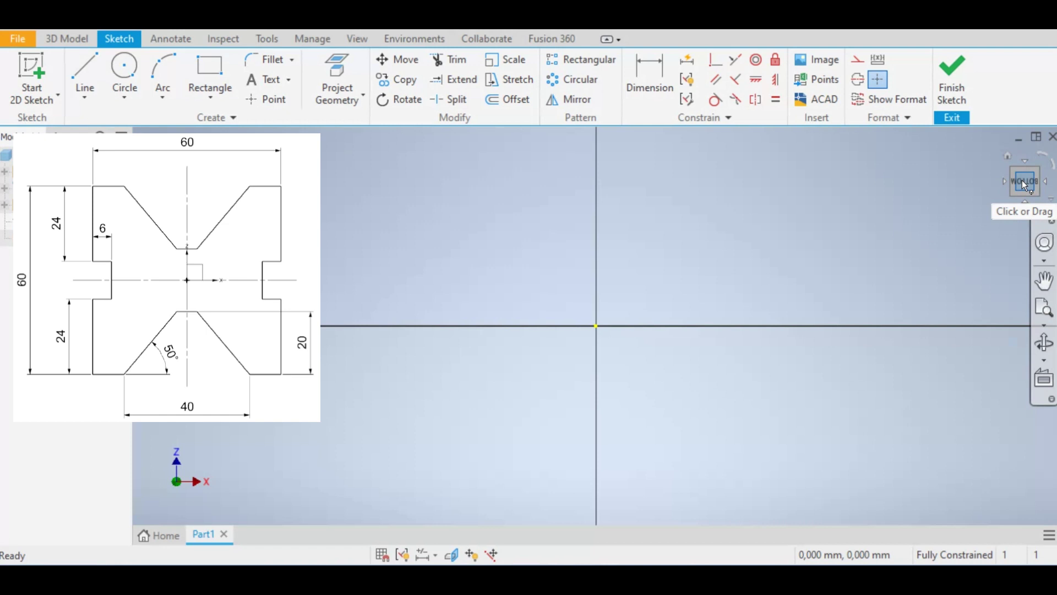
{"action": "right_click", "coordinate": [1022, 179]}
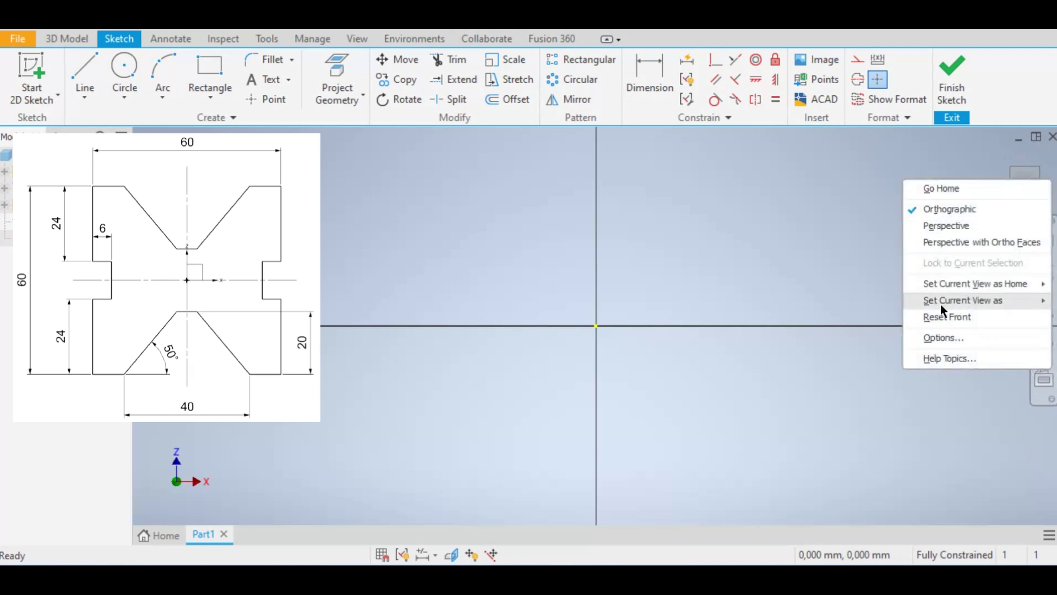
{"action": "mouse_move", "coordinate": [977, 302]}
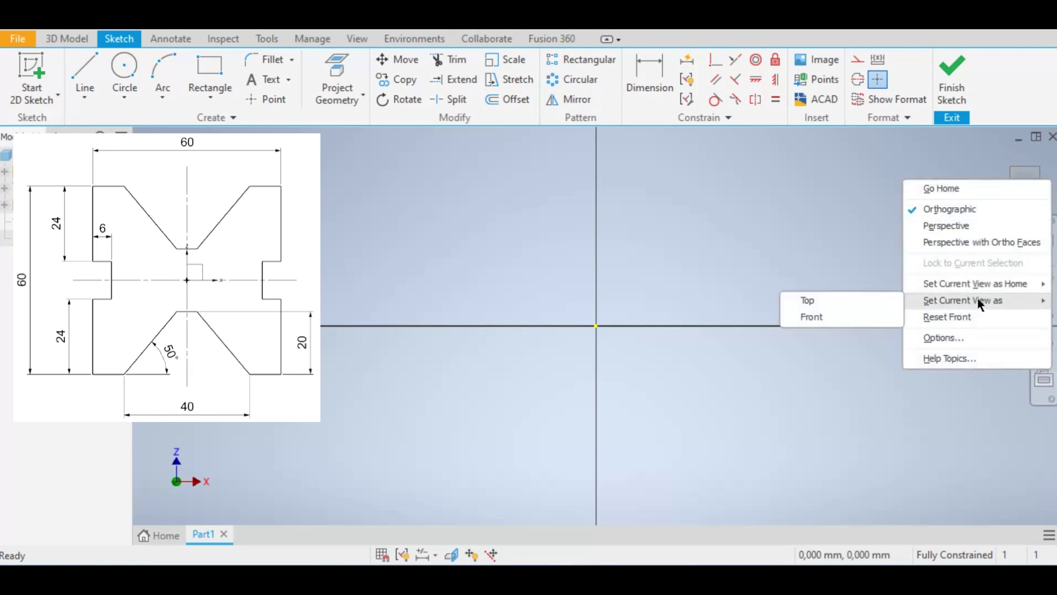
{"action": "left_click", "coordinate": [810, 300]}
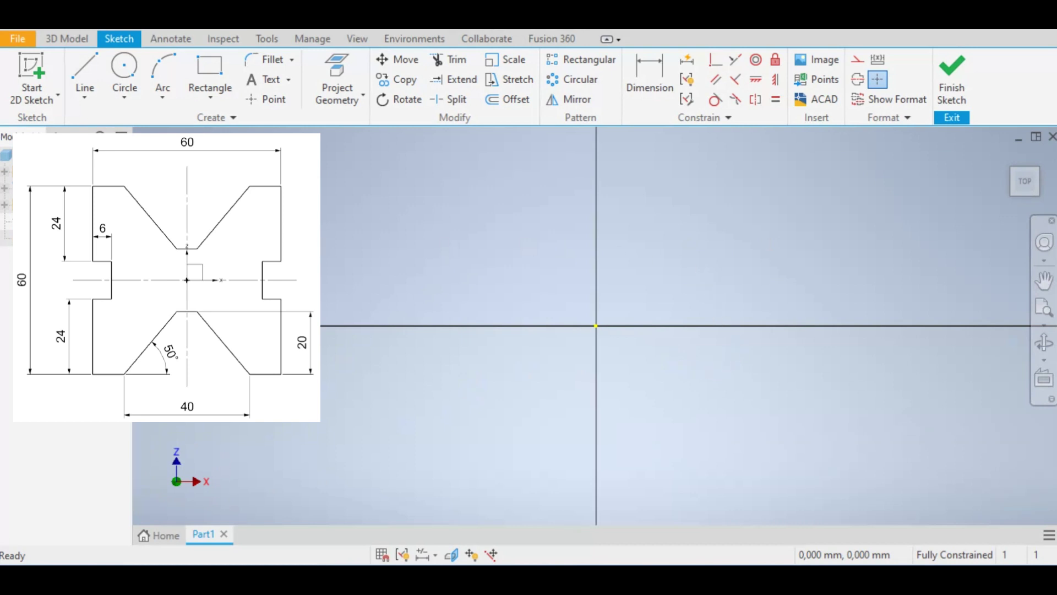
- Start a line in the sketch at the coordinates X -20 mm, Y -30 mm
{"action": "left_click", "coordinate": [84, 60]}
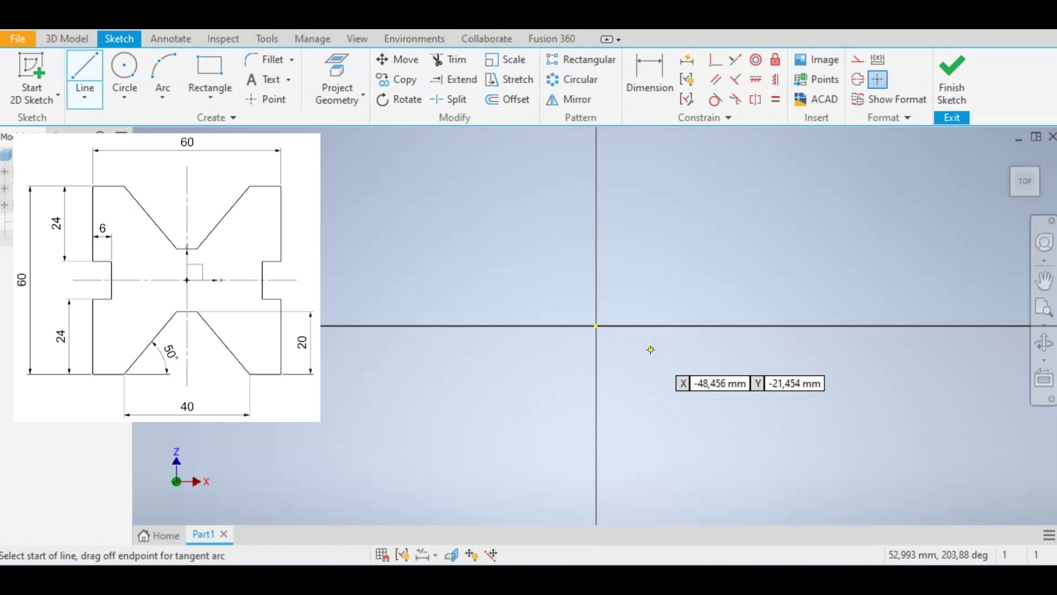
{"action": "key", "text": "Tab"}
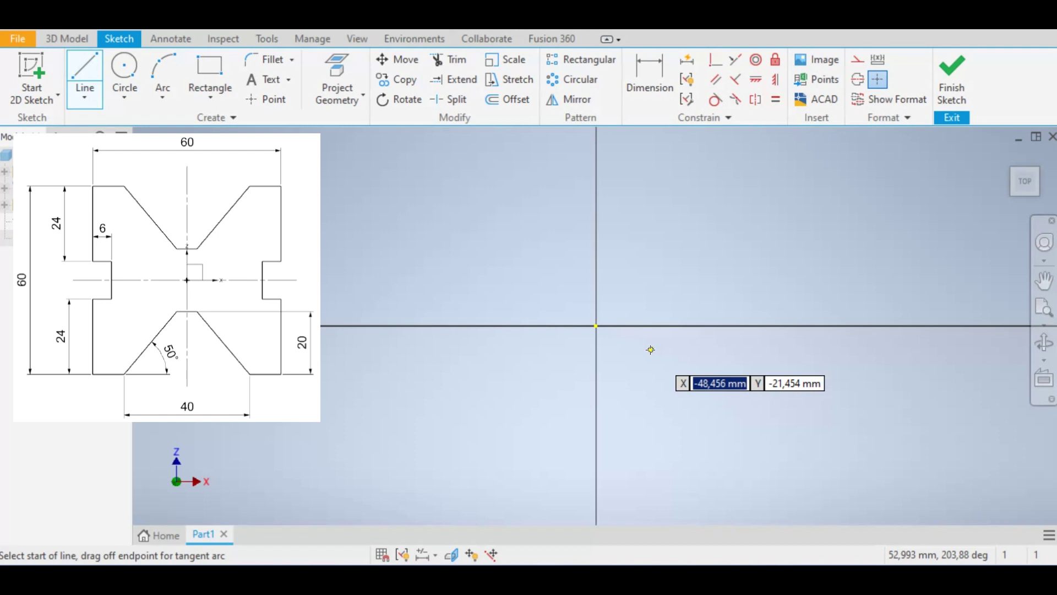
{"action": "type", "text": "-"}
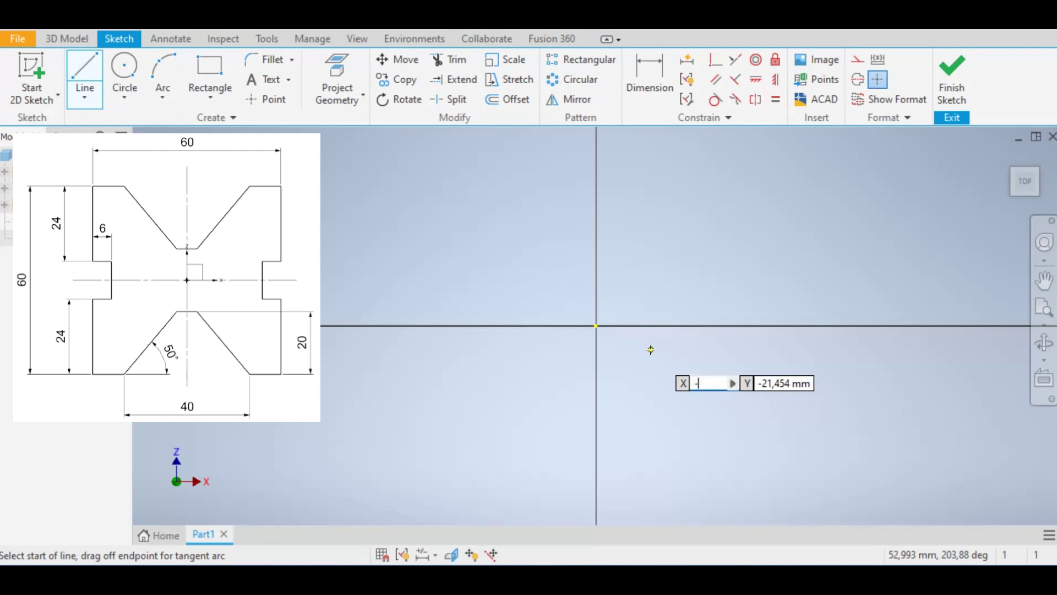
{"action": "type", "text": "20"}
{"action": "key", "text": "Tab"}
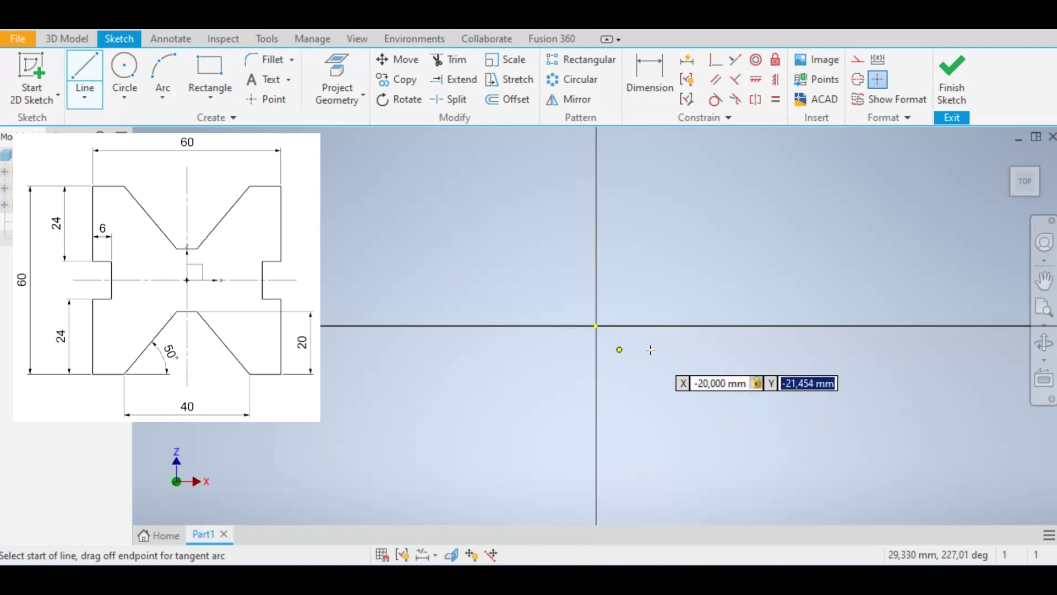
{"action": "type", "text": "-"}
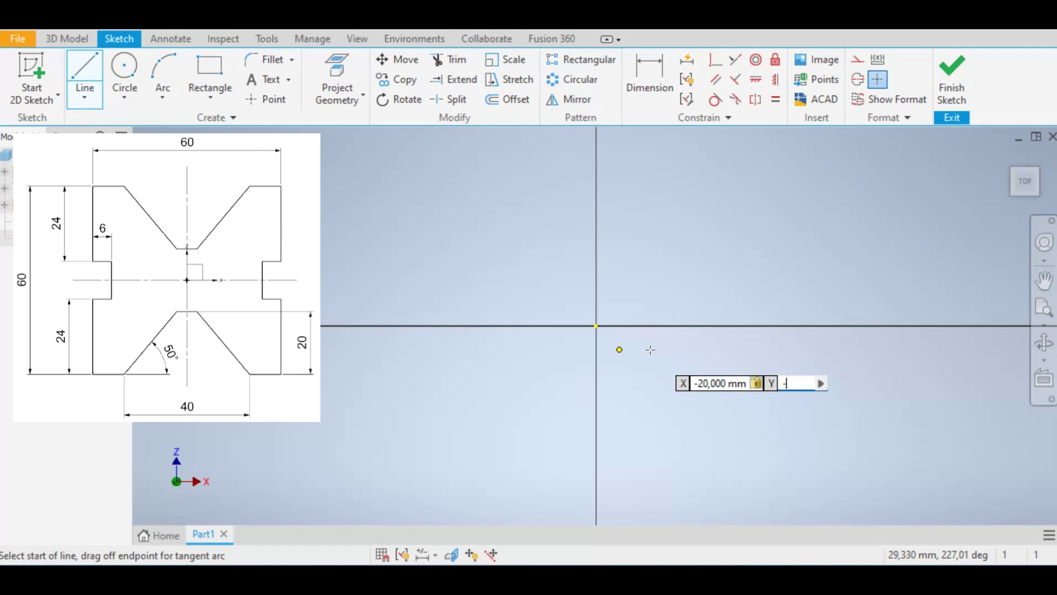
{"action": "type", "text": "30"}
{"action": "key", "text": "Tab"}
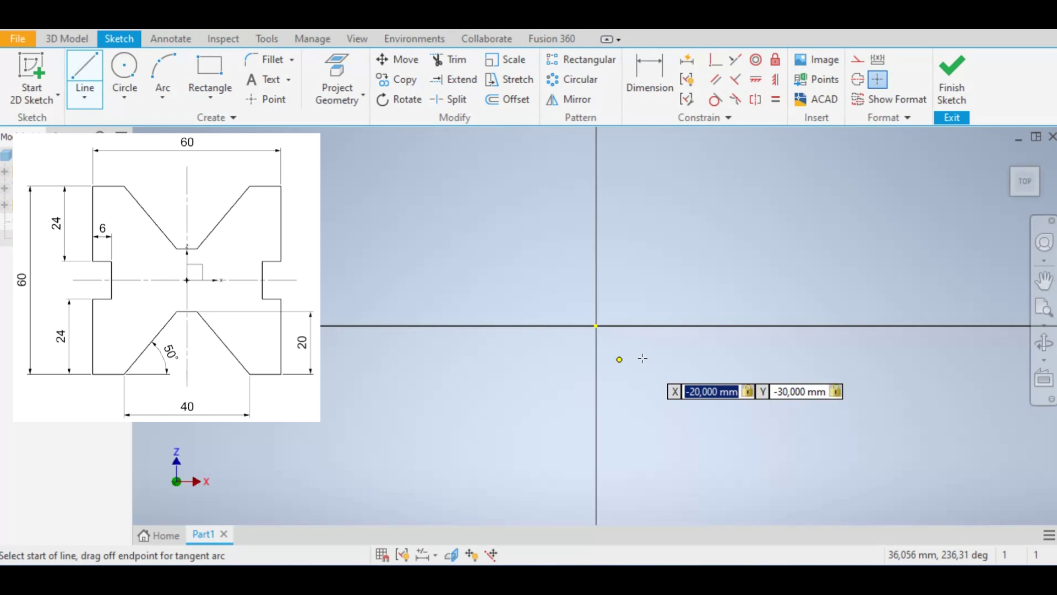
{"action": "key", "text": "Return"}
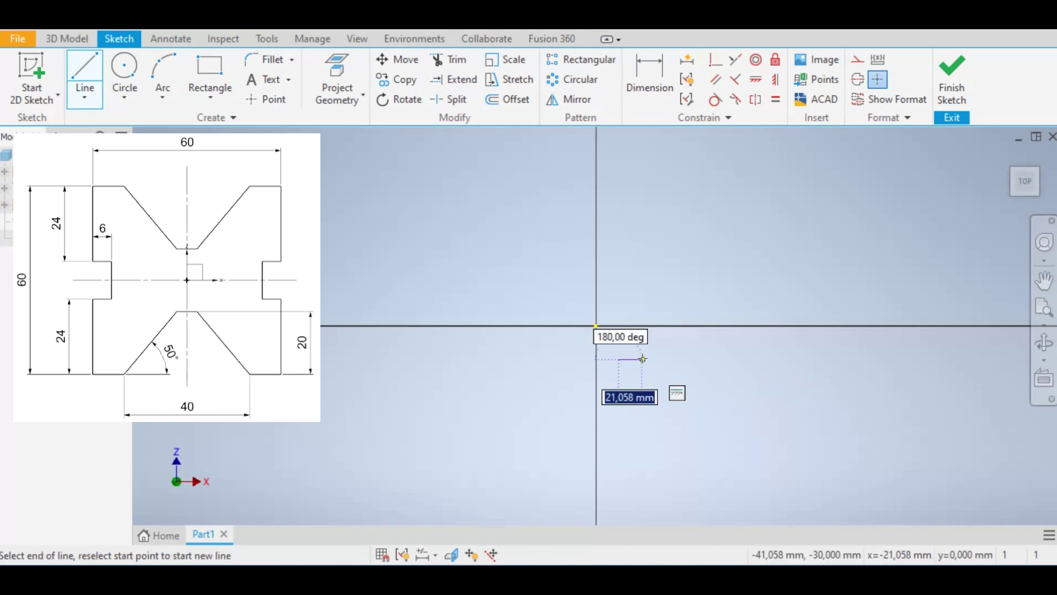
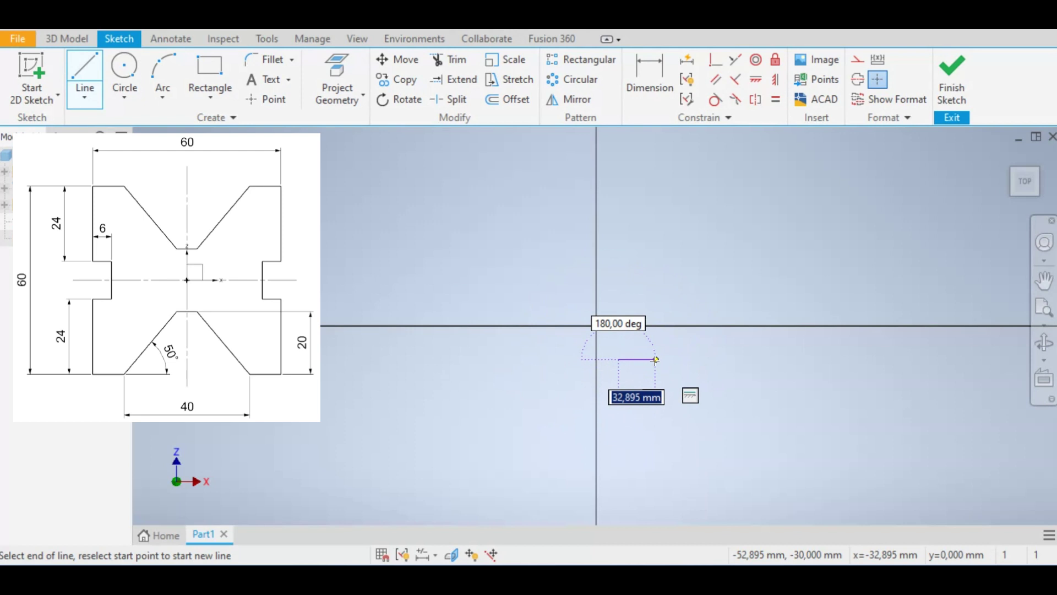
- Draw a 10 mm horizontal segment outward from the start point and a 24 mm segment perpendicular to it, up toward the X axis
{"action": "type", "text": "10"}
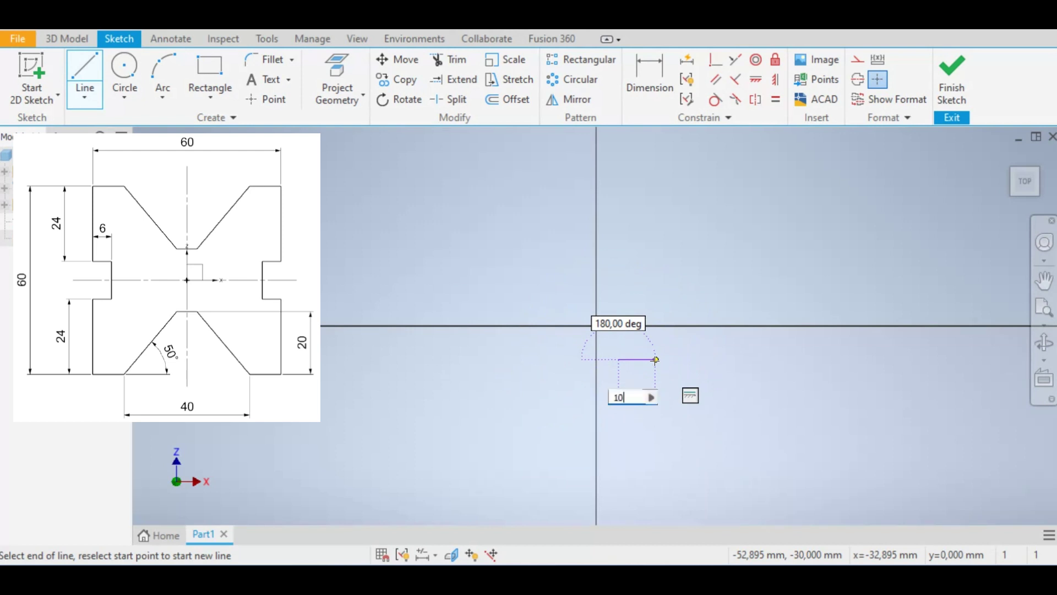
{"action": "key", "text": "Tab"}
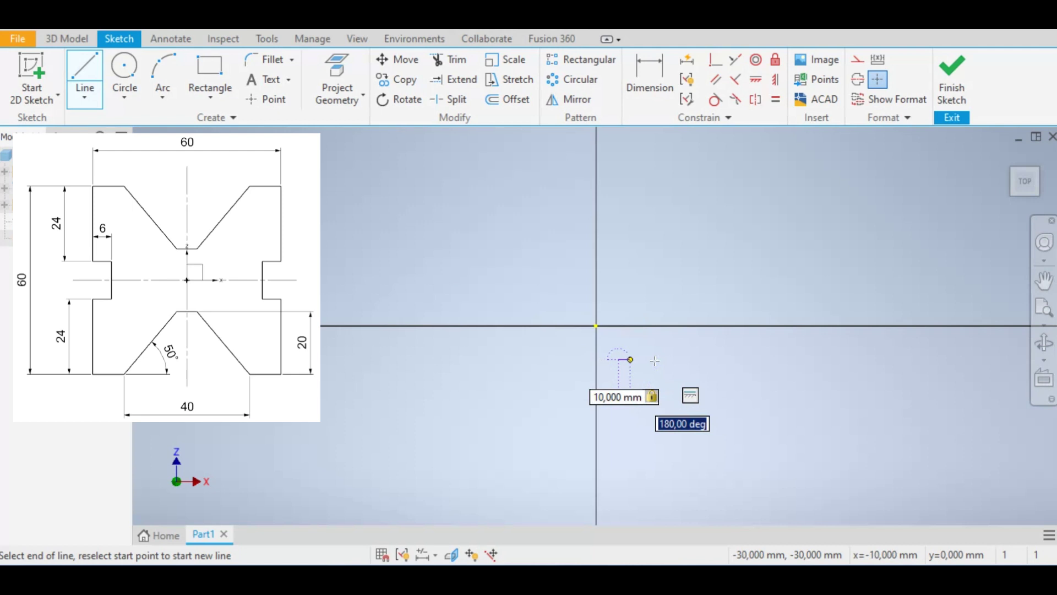
{"action": "key", "text": "Return"}
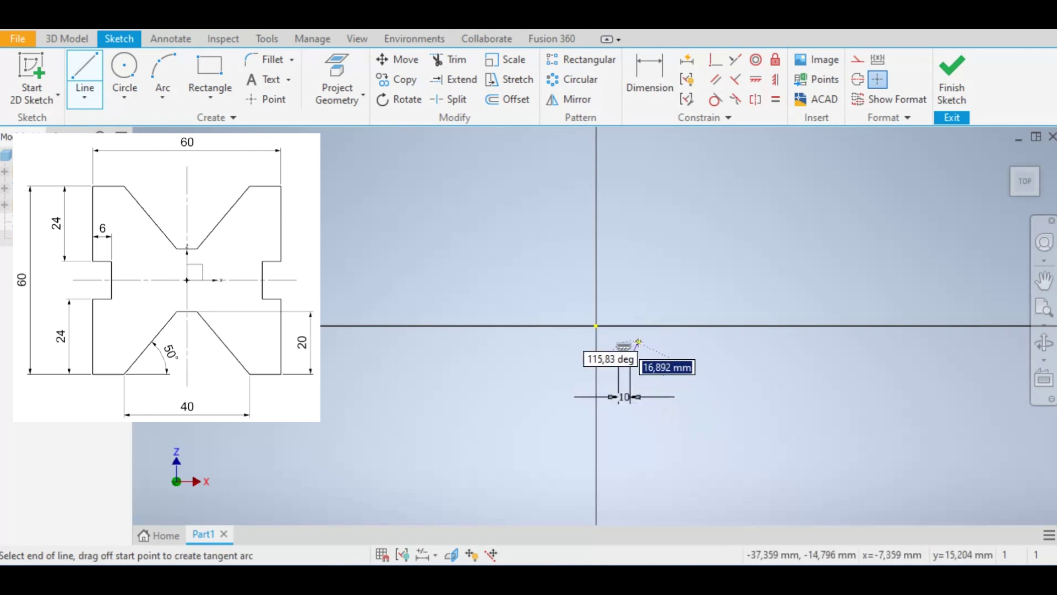
{"action": "scroll", "coordinate": [638, 343], "scroll_direction": "down", "scroll_amount": 2}
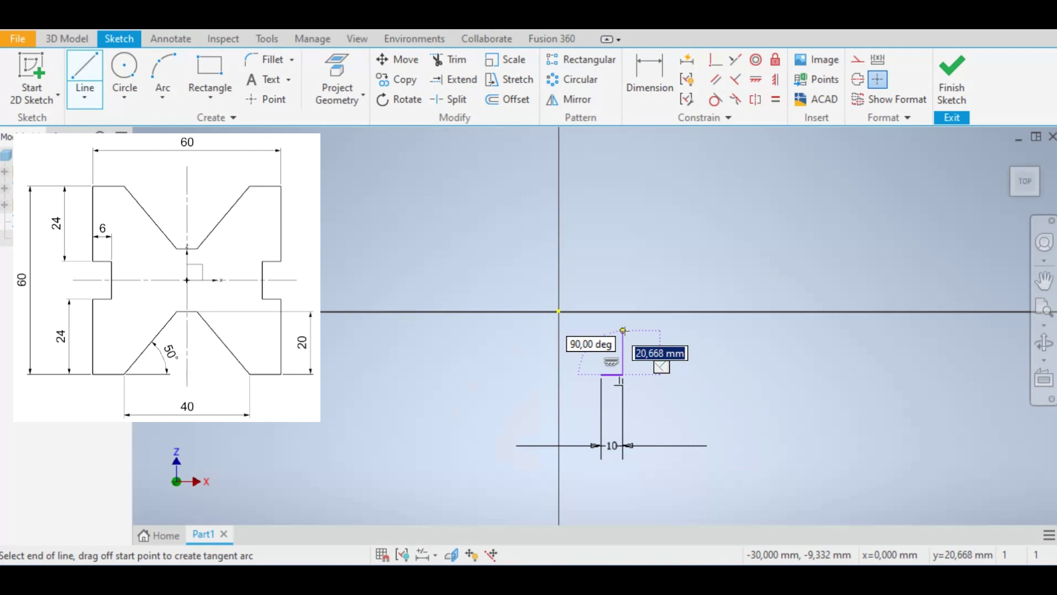
{"action": "type", "text": "24"}
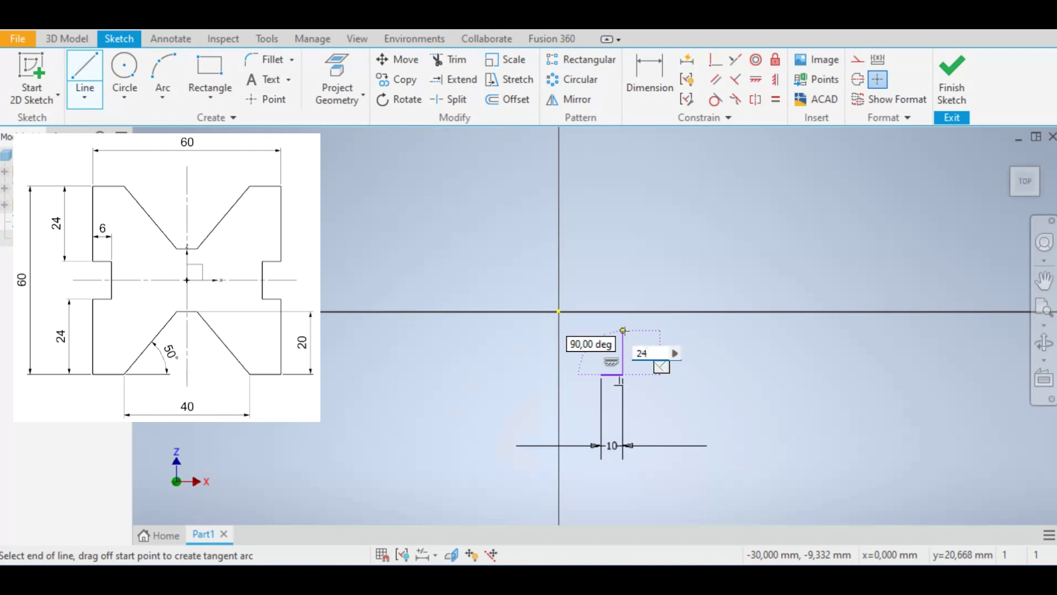
{"action": "key", "text": "Tab"}
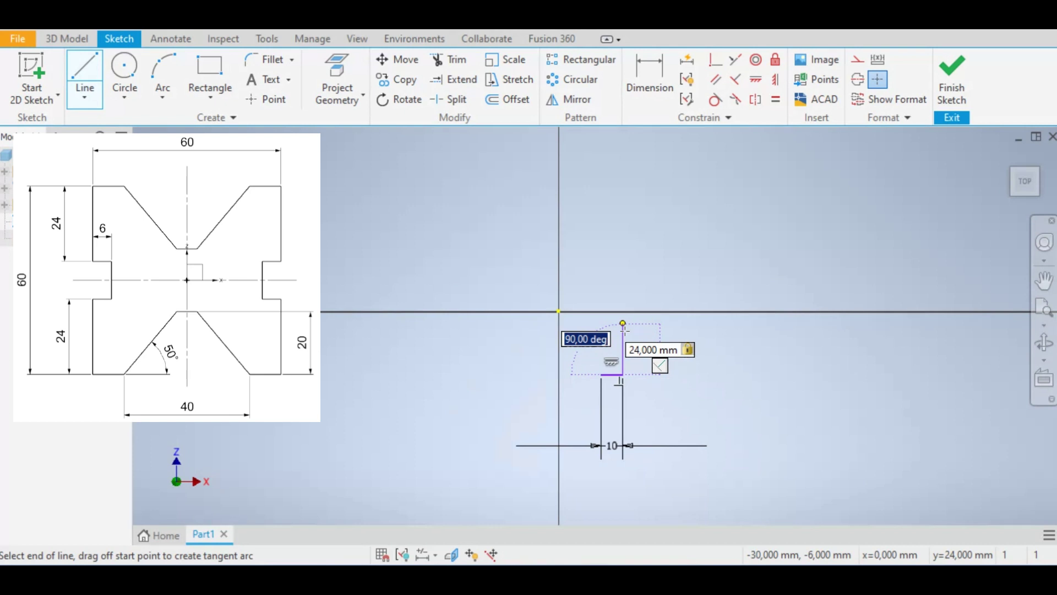
{"action": "key", "text": "Return"}
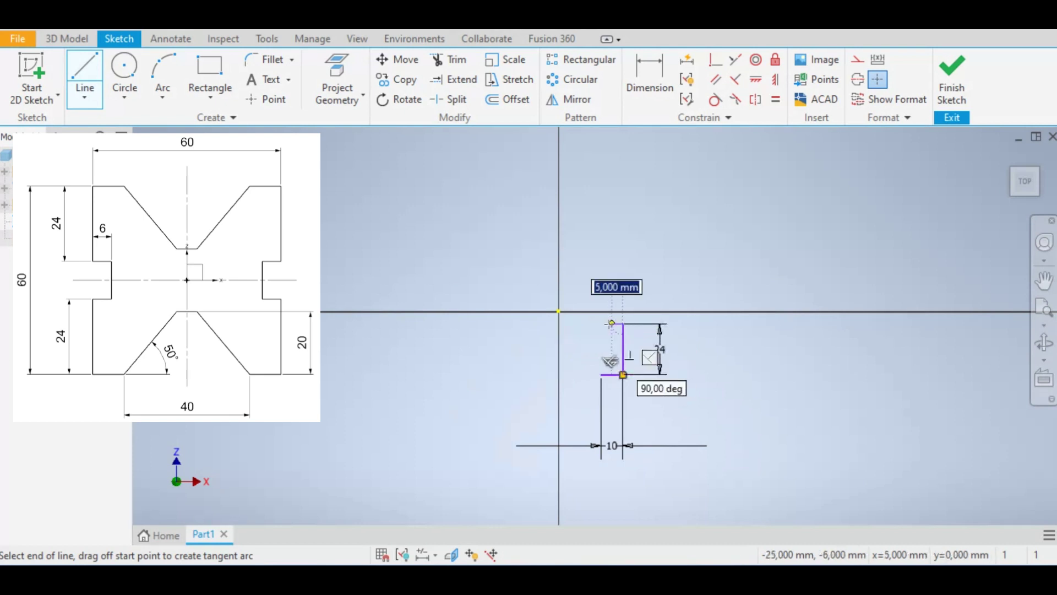
- Continue the profile with the side notch: 6 mm inward, 12 mm upward across the X axis, and 6 mm back outward
{"action": "type", "text": "6"}
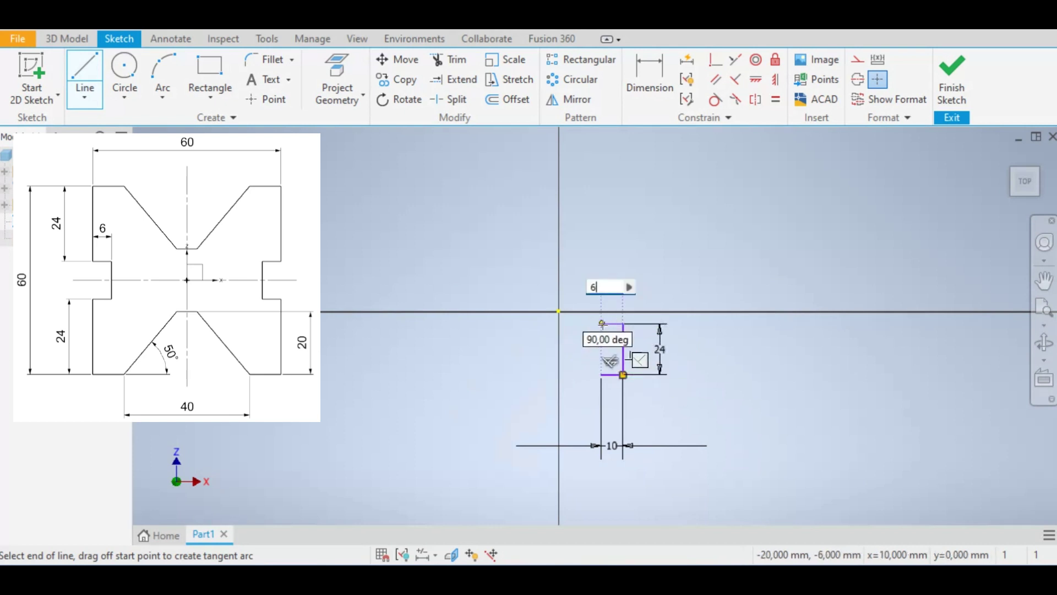
{"action": "key", "text": "Tab"}
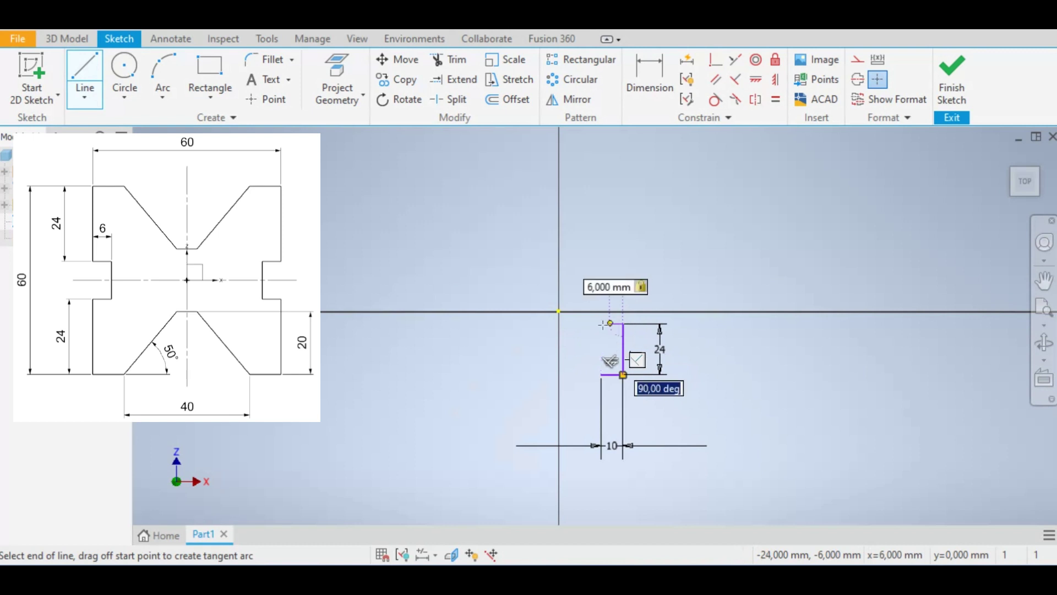
{"action": "key", "text": "Return"}
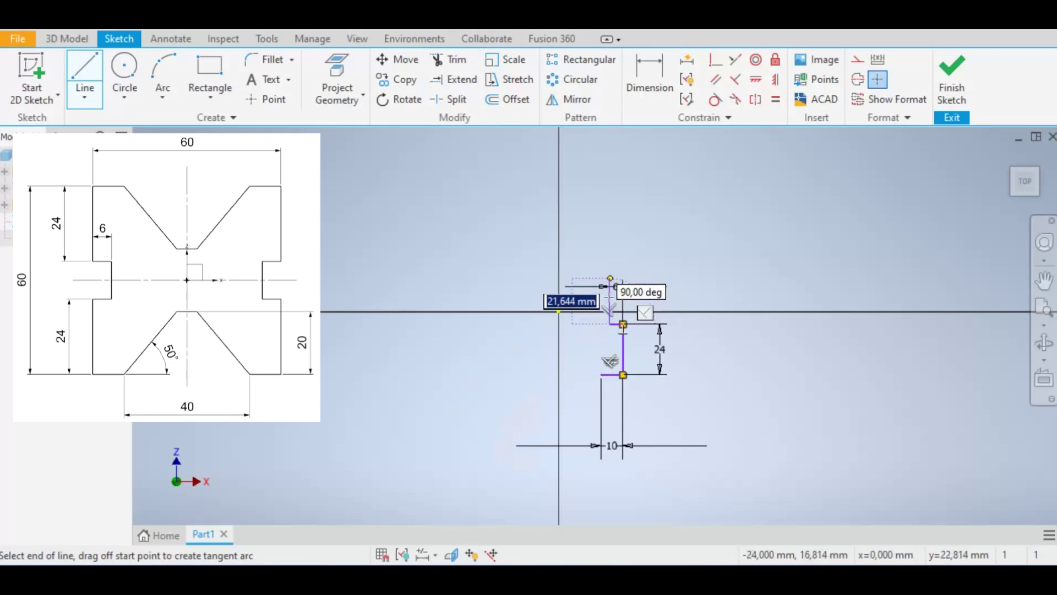
{"action": "left_click", "coordinate": [622, 324]}
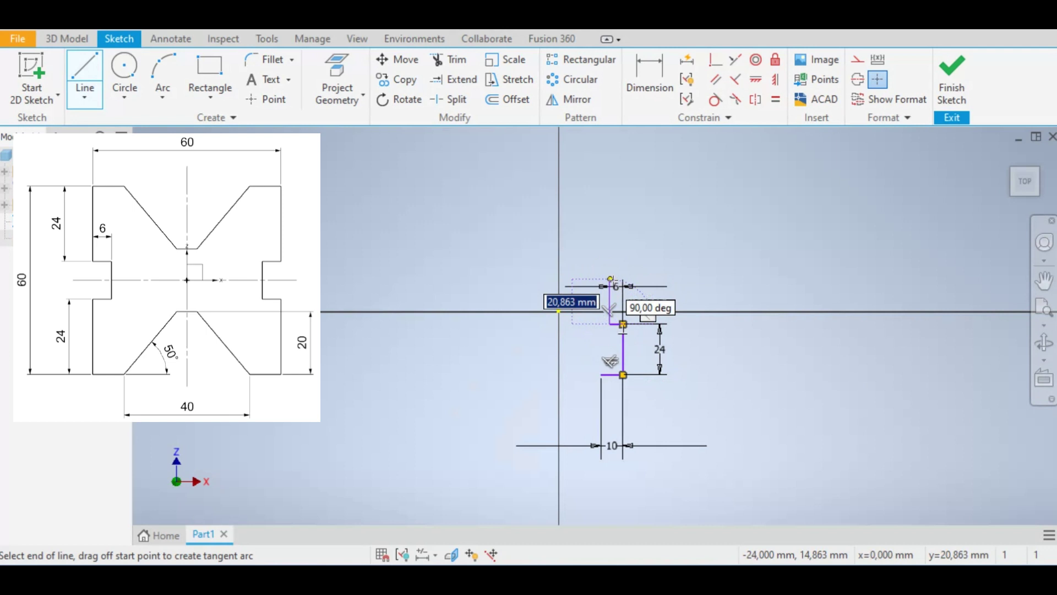
{"action": "type", "text": "12"}
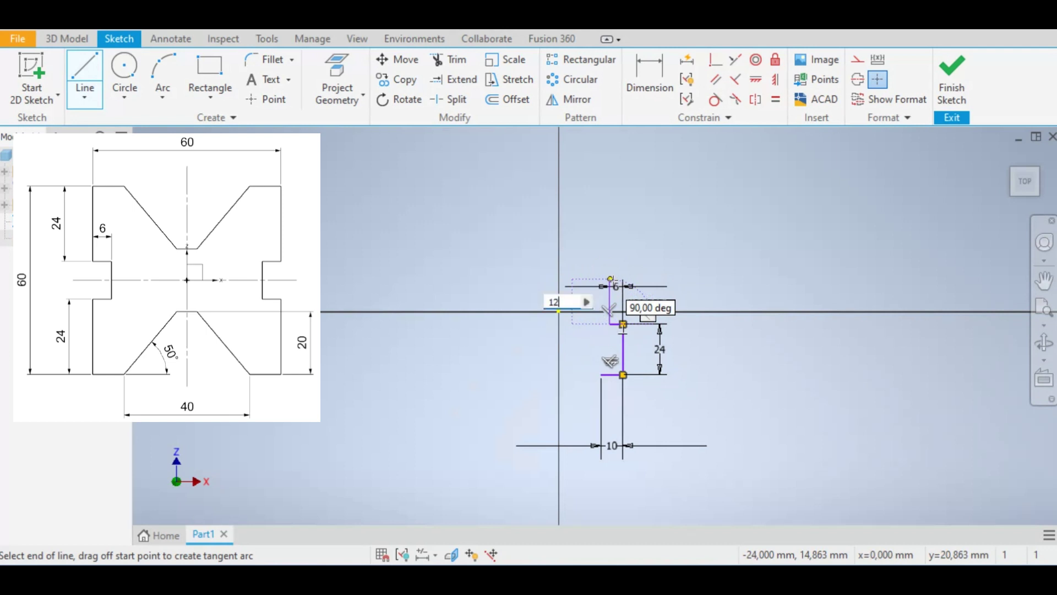
{"action": "key", "text": "Tab"}
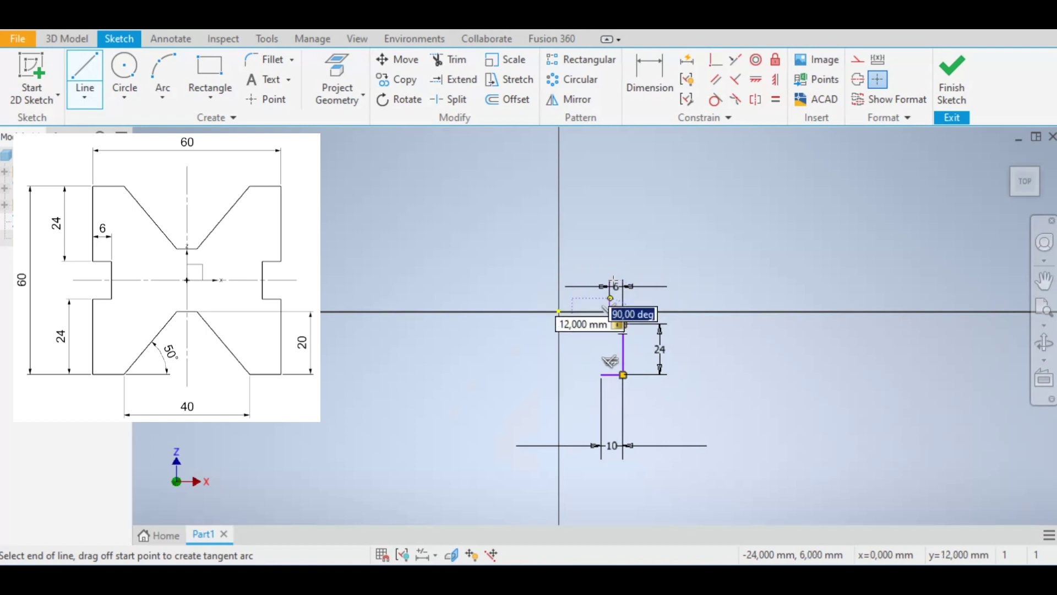
{"action": "key", "text": "Return"}
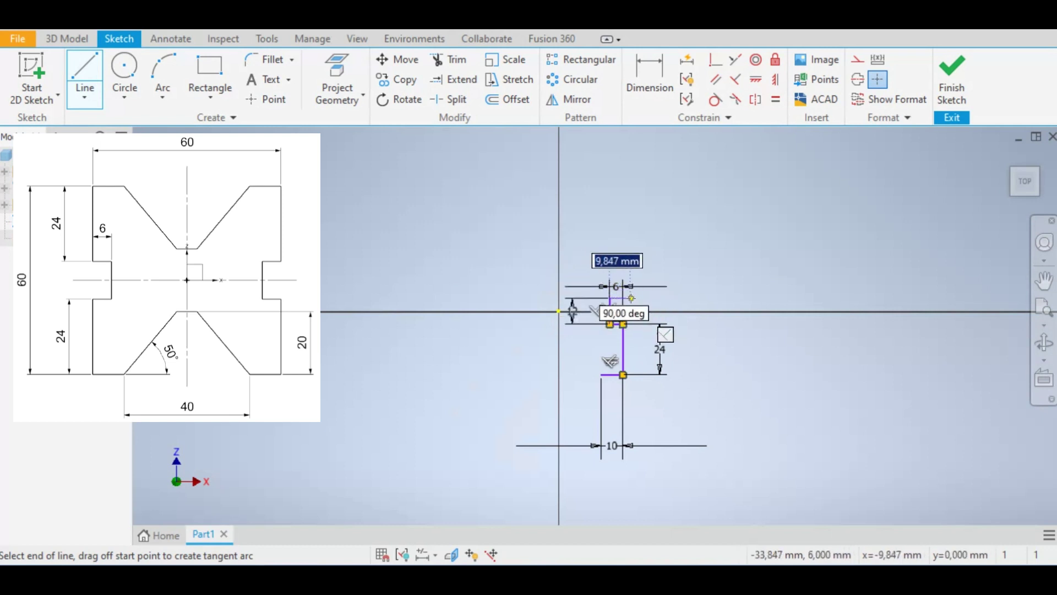
{"action": "type", "text": "6"}
{"action": "key", "text": "Tab"}
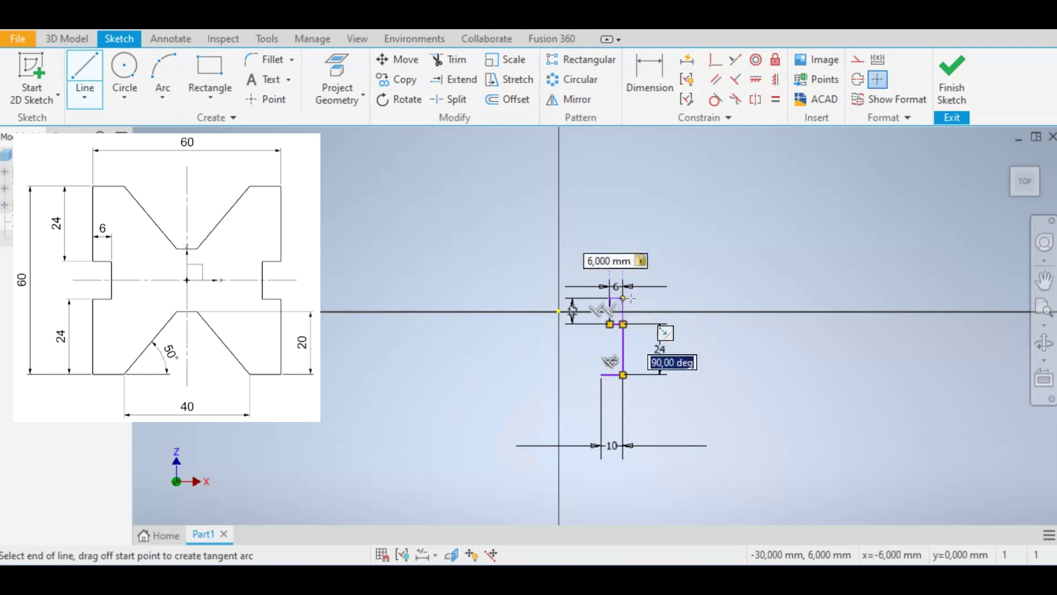
{"action": "key", "text": "Return"}
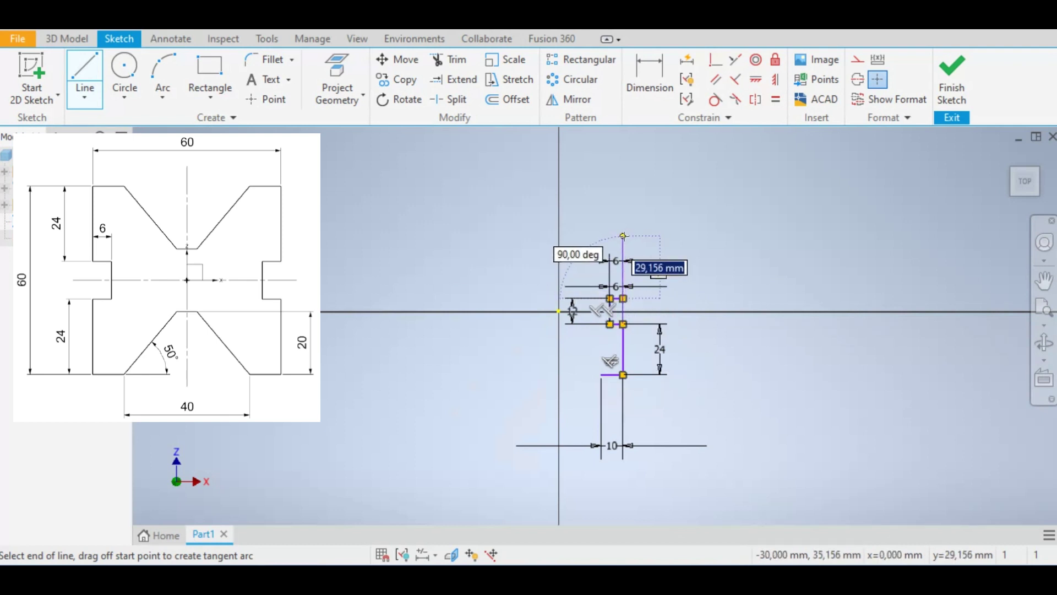
- Draw a 24 mm segment upward from the notch and a 10 mm horizontal segment inward, and end the line chain
{"action": "type", "text": "24"}
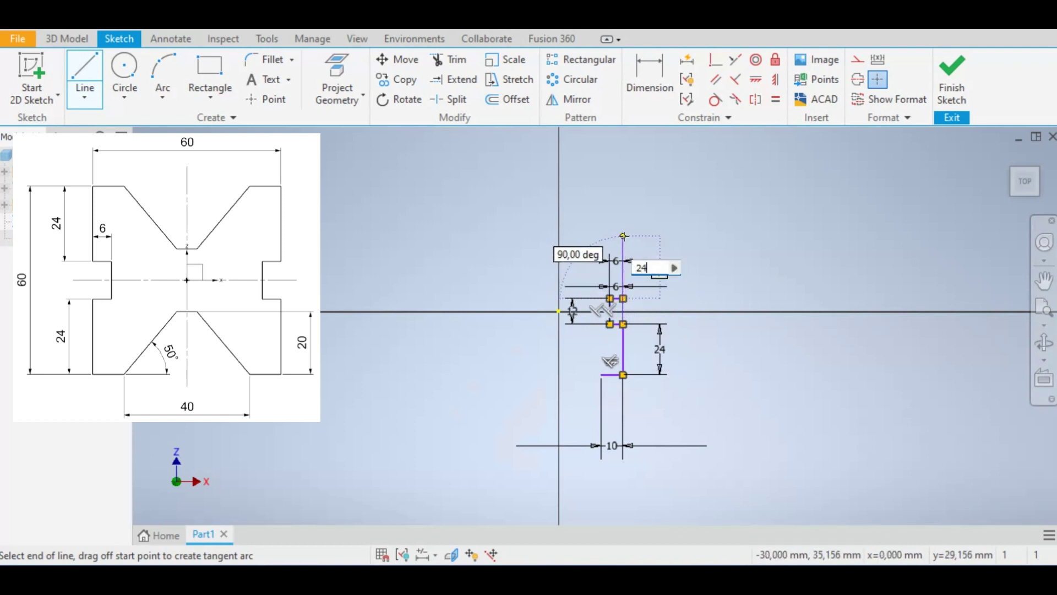
{"action": "key", "text": "Tab"}
{"action": "key", "text": "Return"}
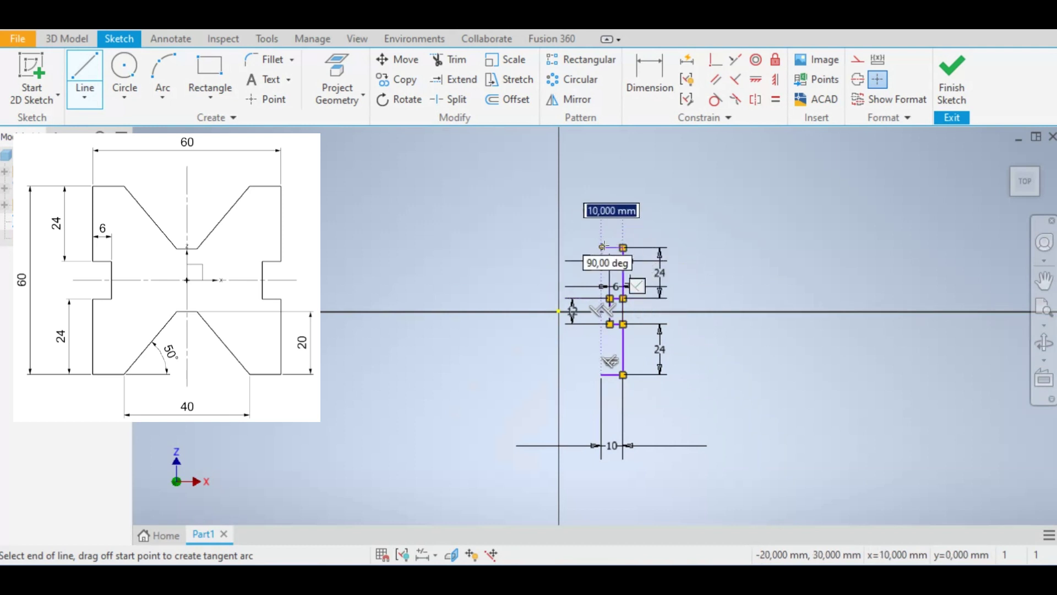
{"action": "type", "text": "10"}
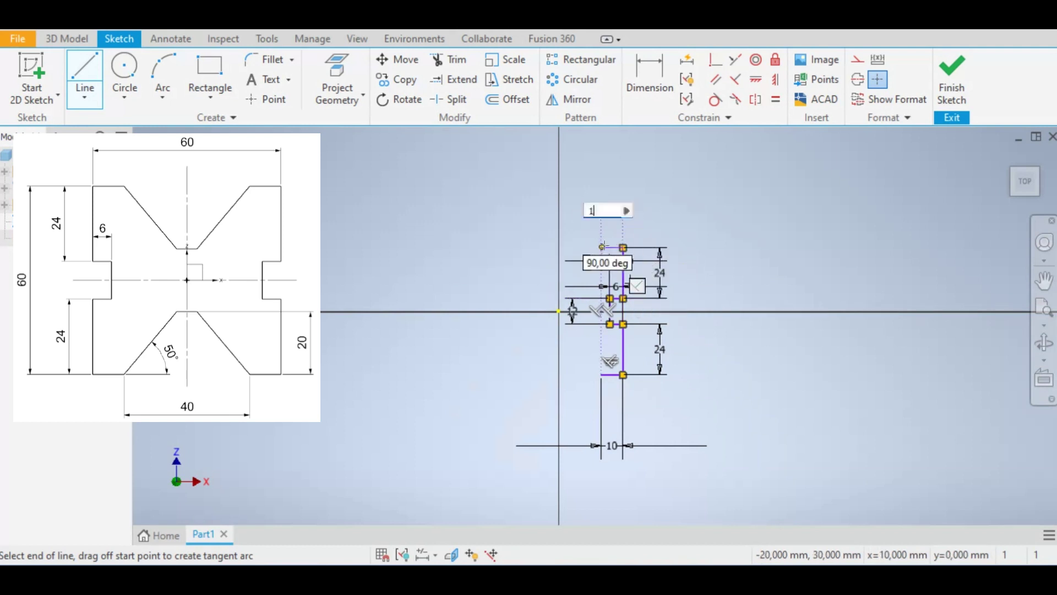
{"action": "key", "text": "Tab"}
{"action": "key", "text": "Return"}
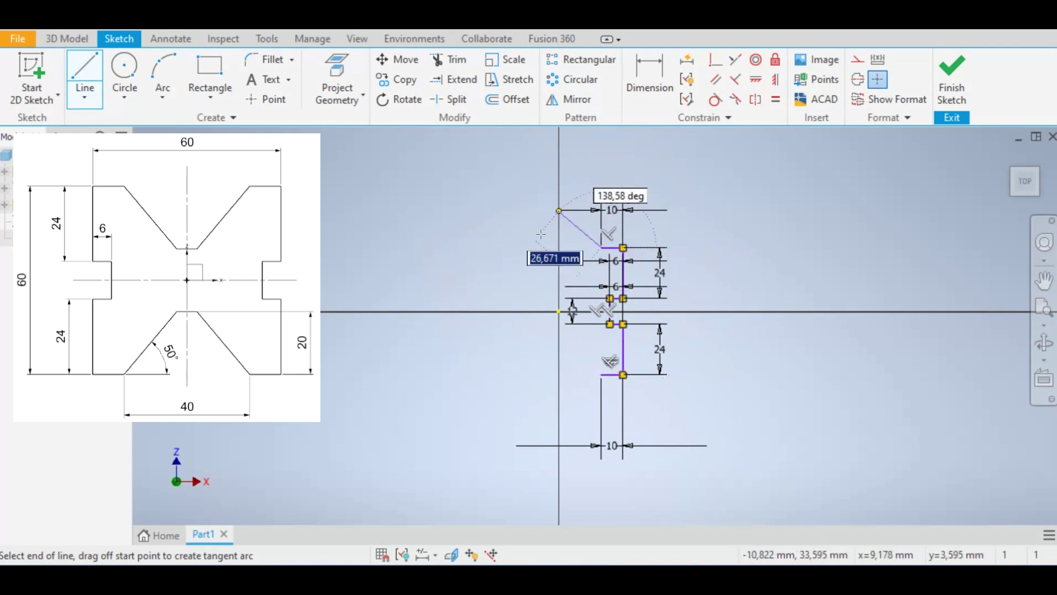
{"action": "right_click", "coordinate": [514, 246]}
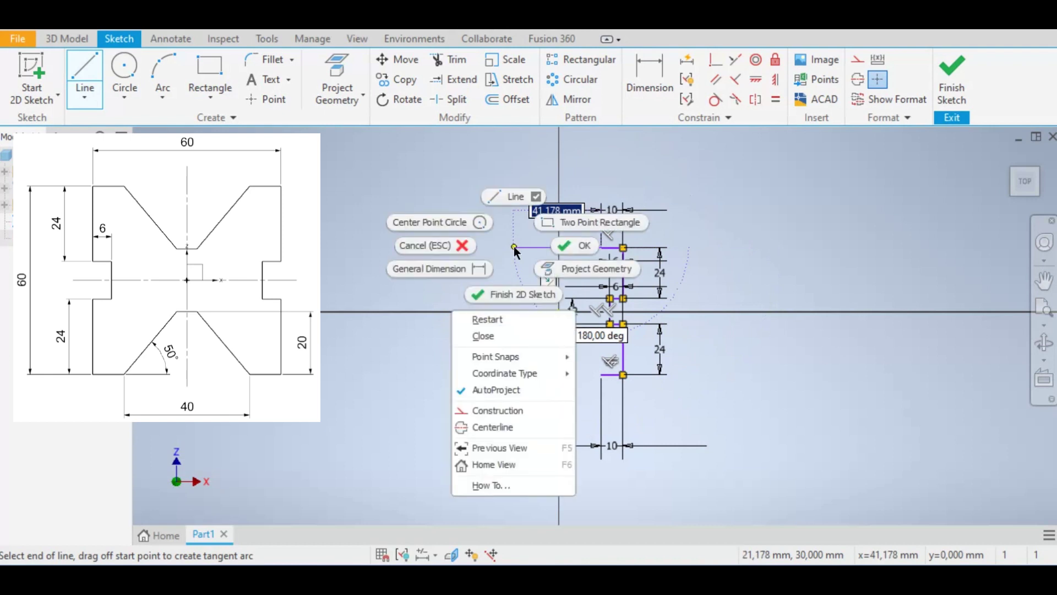
{"action": "left_click", "coordinate": [579, 246]}
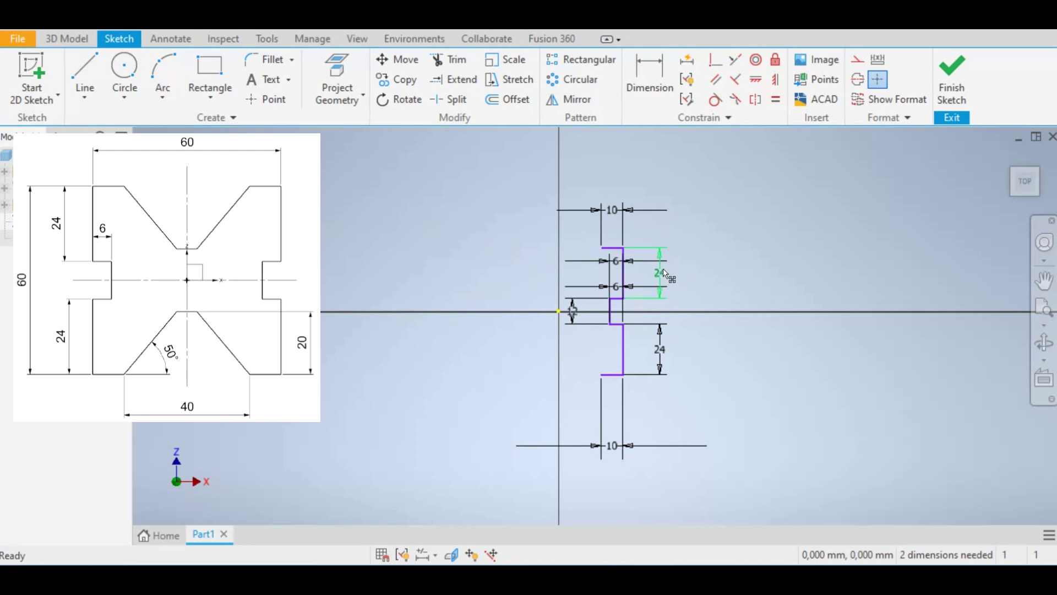
- Move the two 24 mm dimensions and the 12 mm notch dimension farther outside the profile, roughly in one column
{"action": "left_click_drag", "start_coordinate": [659, 275], "coordinate": [706, 279]}
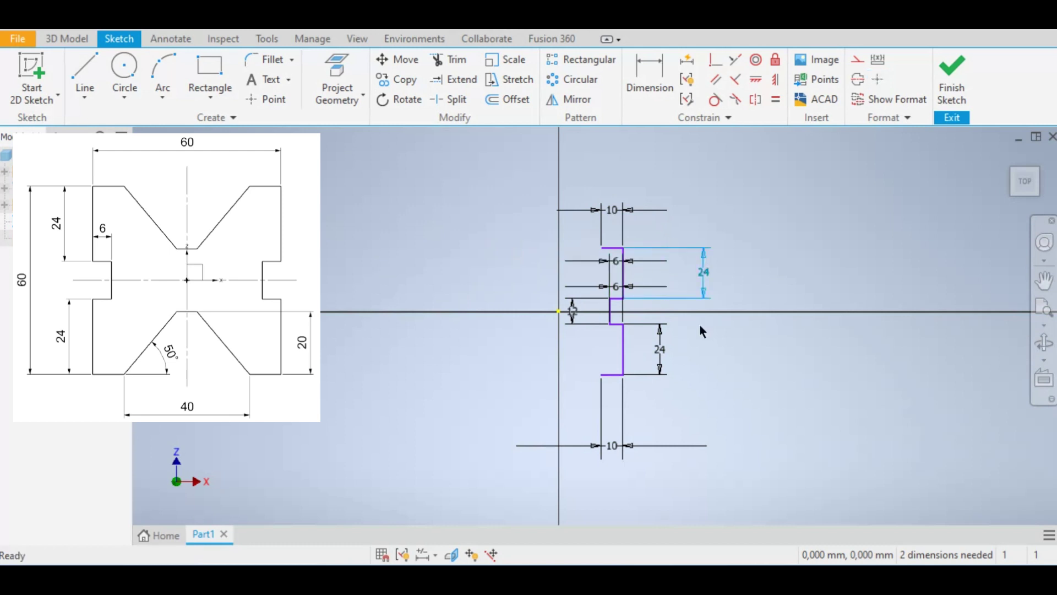
{"action": "left_click", "coordinate": [661, 355]}
{"action": "left_click_drag", "start_coordinate": [661, 355], "coordinate": [706, 356]}
{"action": "left_click", "coordinate": [573, 310]}
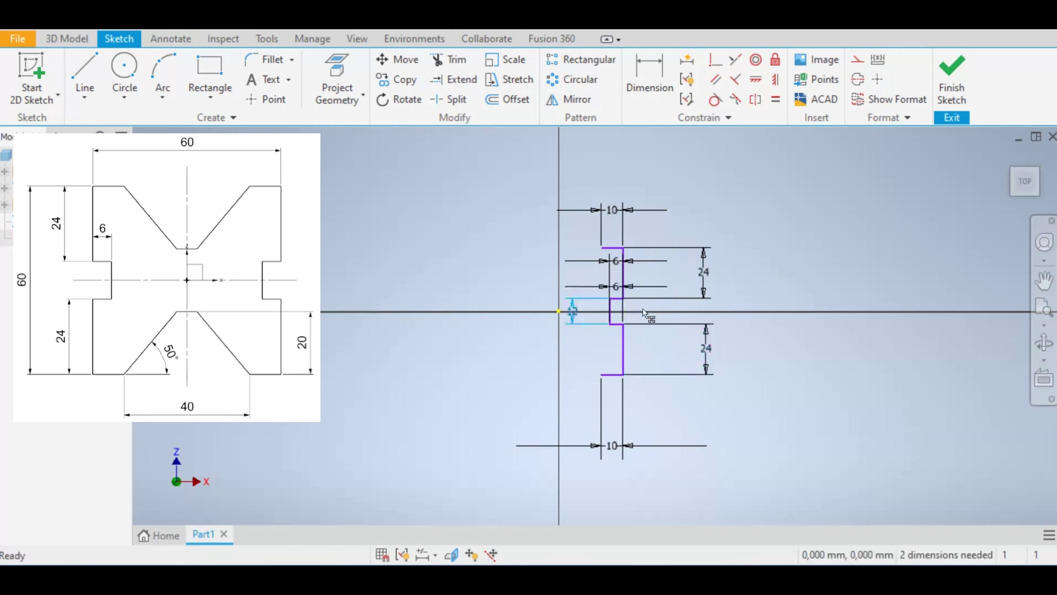
{"action": "left_click_drag", "start_coordinate": [573, 310], "coordinate": [703, 310]}
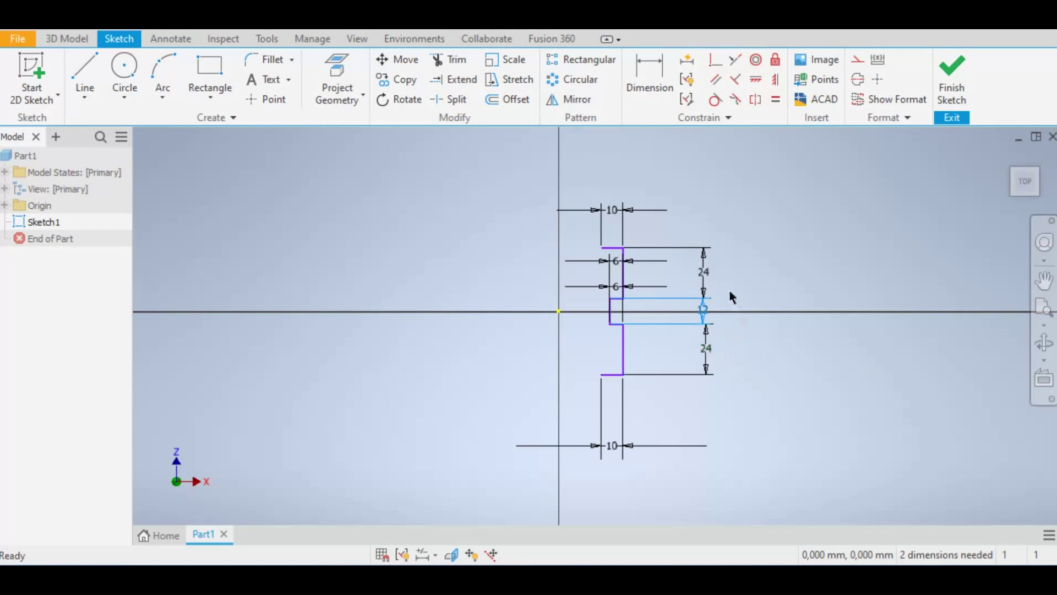
{"action": "scroll", "coordinate": [655, 304], "scroll_direction": "up", "scroll_amount": 3}
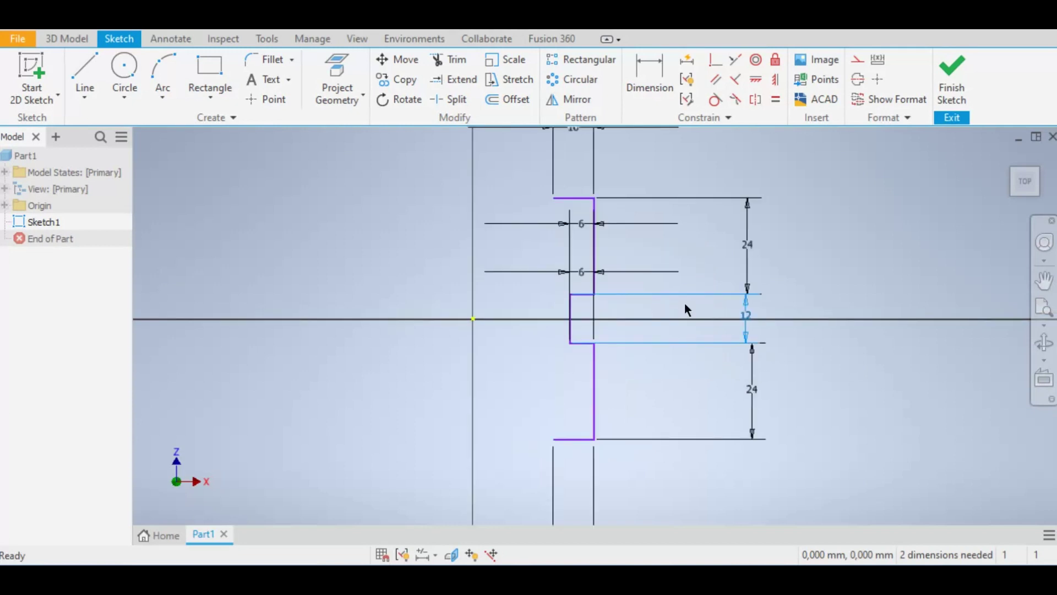
{"action": "mouse_move", "coordinate": [794, 382]}
{"action": "middle_mouse_down"}
{"action": "mouse_move", "coordinate": [859, 410]}
{"action": "mouse_move", "coordinate": [872, 397]}
{"action": "middle_mouse_up"}
{"action": "key", "text": "Escape"}
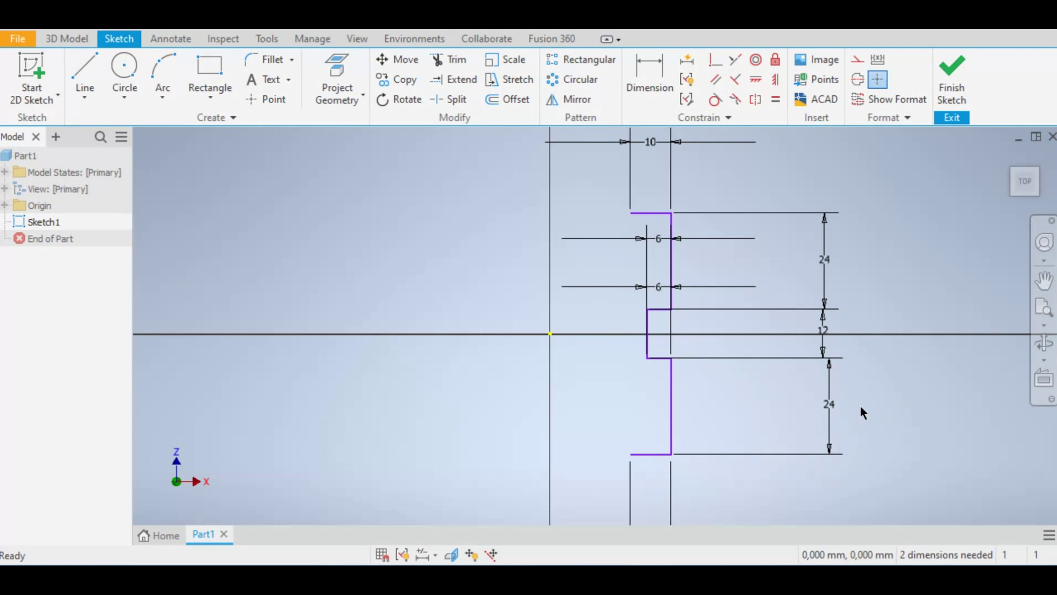
- Try a length of 30 mm for the vertical segment below the notch, and restore it to 24 mm
{"action": "double_click", "coordinate": [830, 405]}
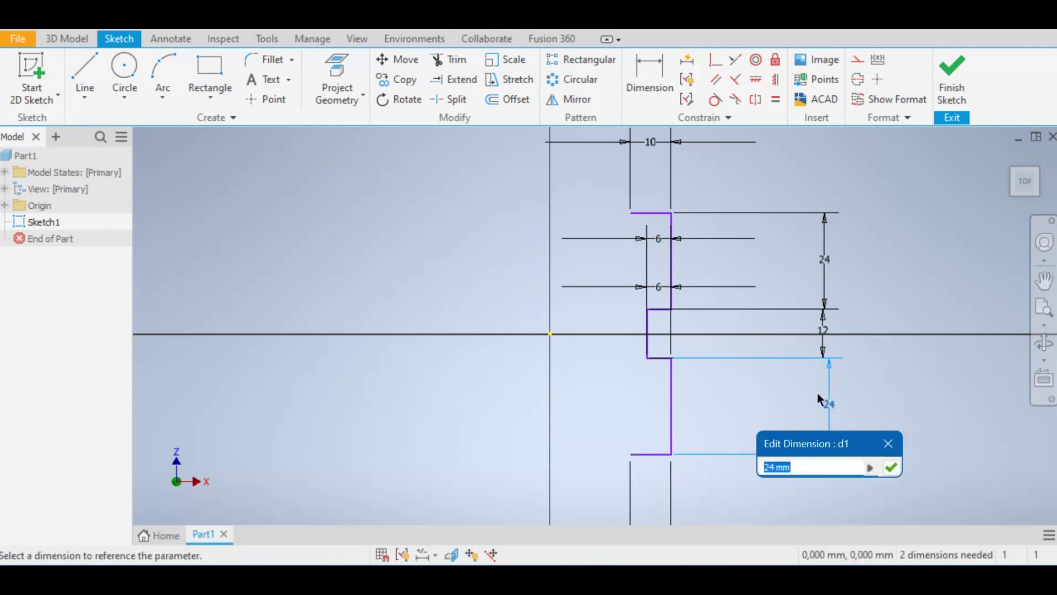
{"action": "type", "text": "30"}
{"action": "key", "text": "Return"}
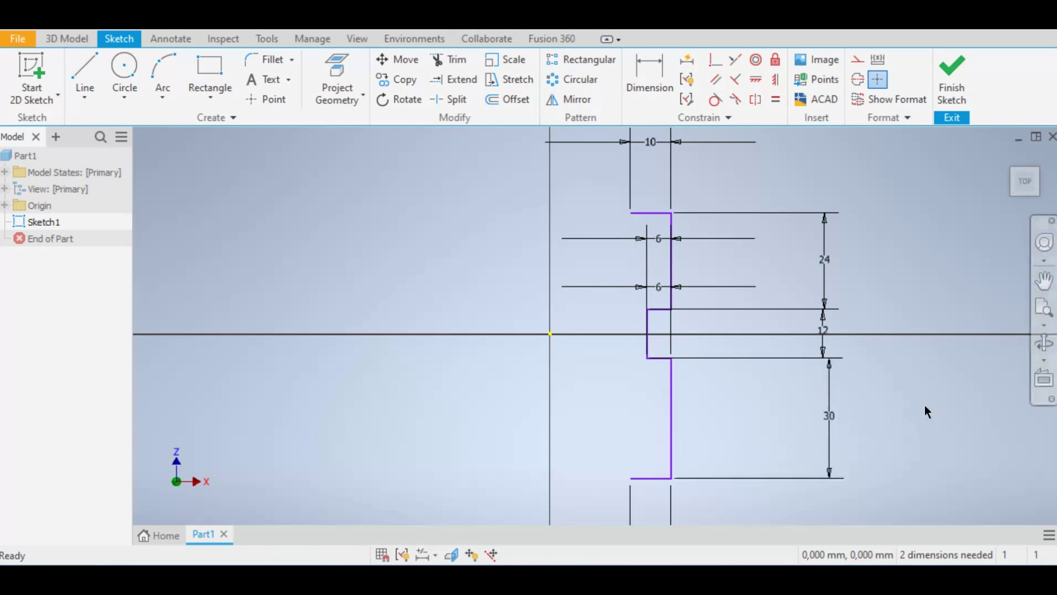
{"action": "double_click", "coordinate": [828, 414]}
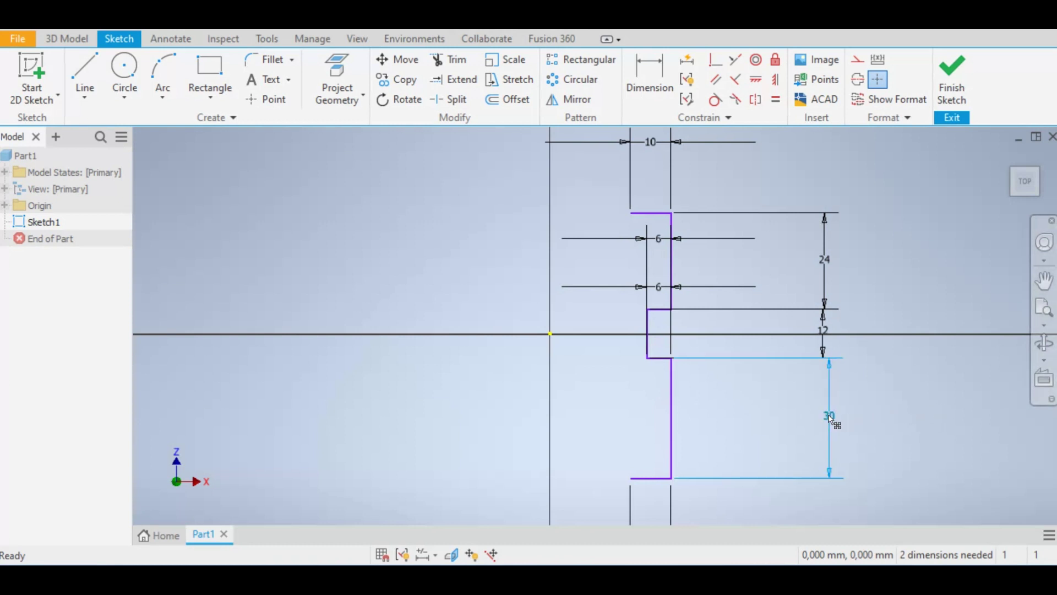
{"action": "type", "text": "24"}
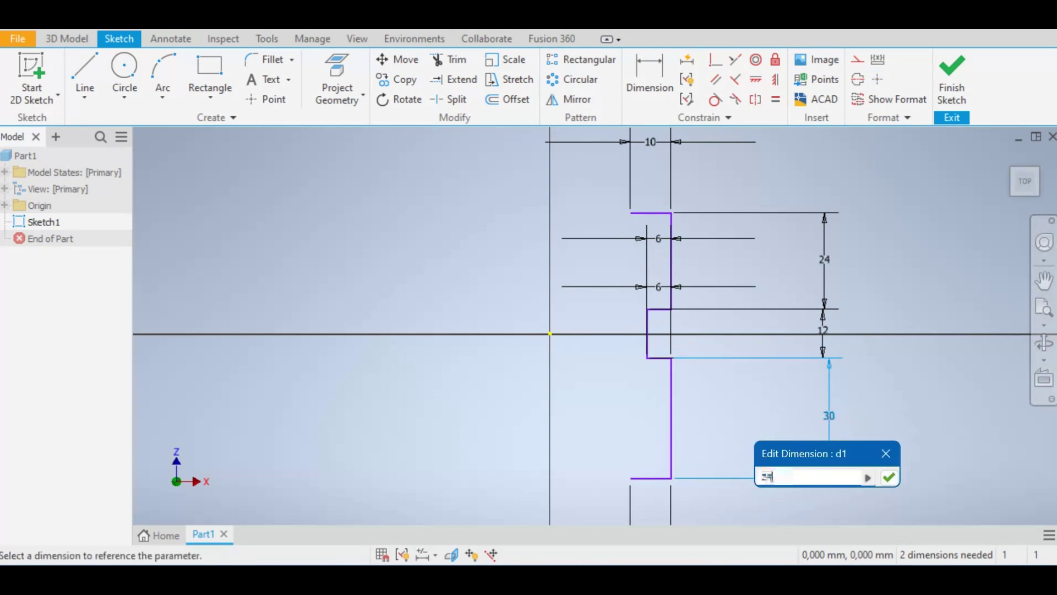
{"action": "key", "text": "Return"}
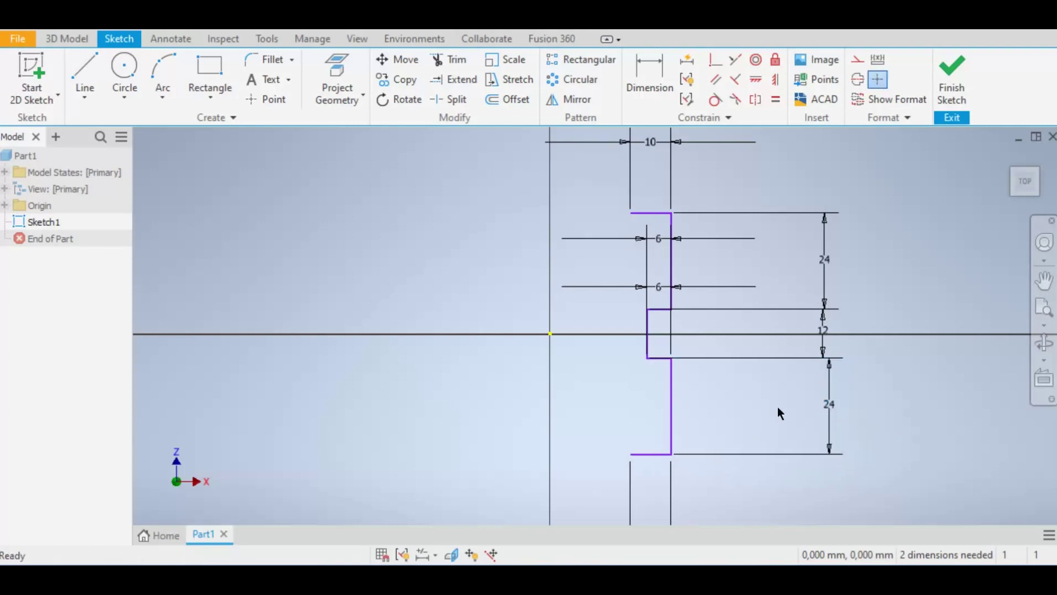
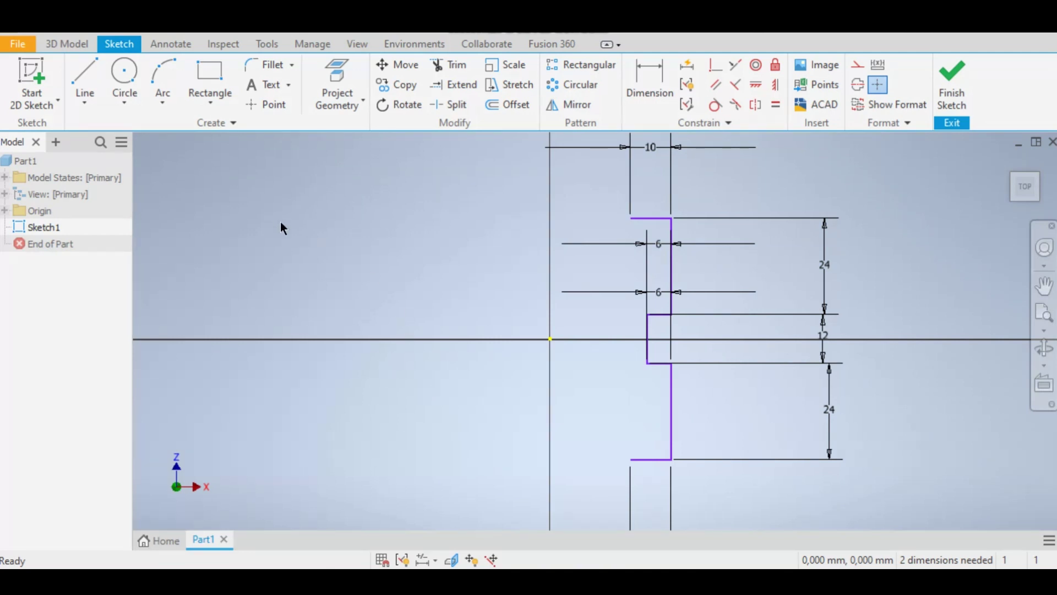
- Start a new line for the opposite side of the profile at the coordinates X 20 mm, Y -30 mm
{"action": "left_click", "coordinate": [85, 69]}
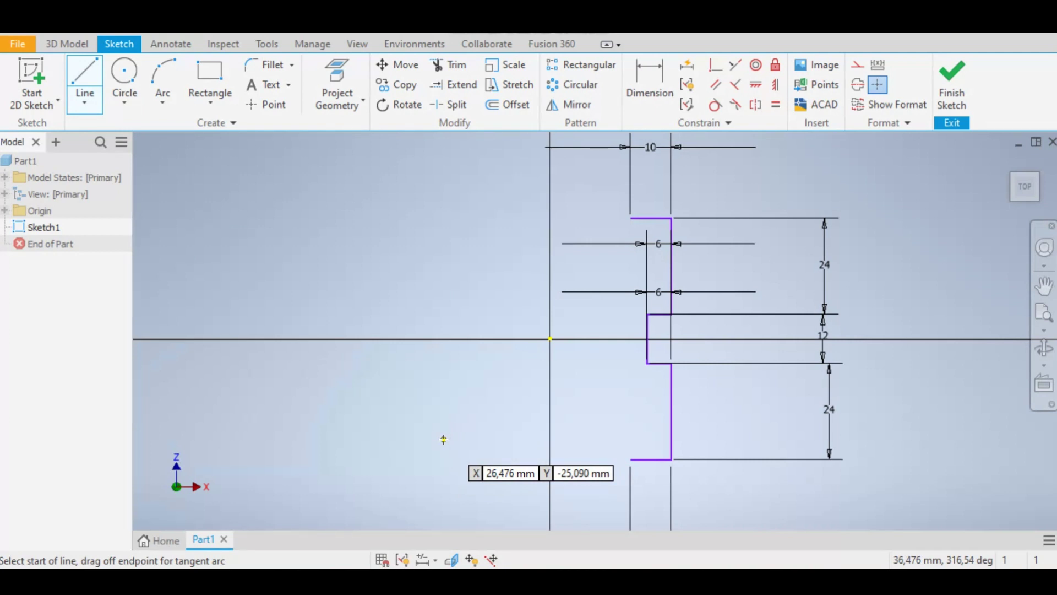
{"action": "key", "text": "Tab"}
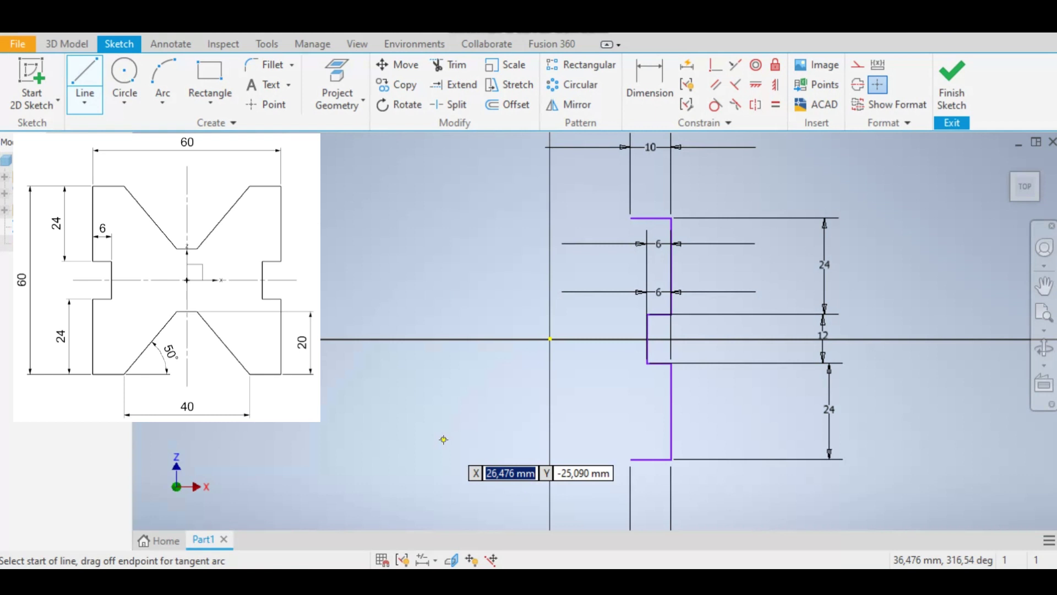
{"action": "type", "text": "20"}
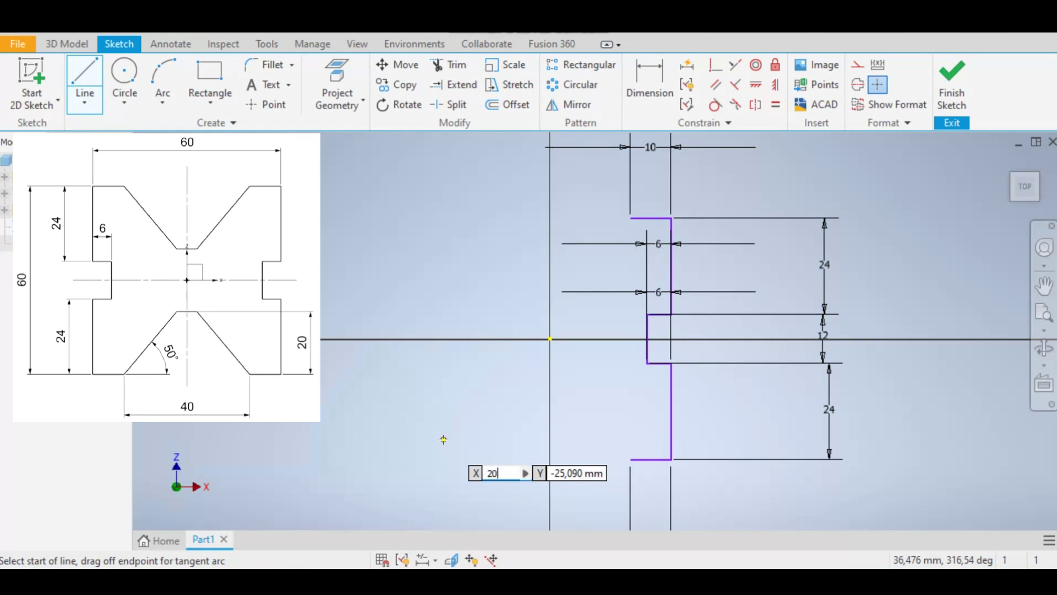
{"action": "key", "text": "Tab"}
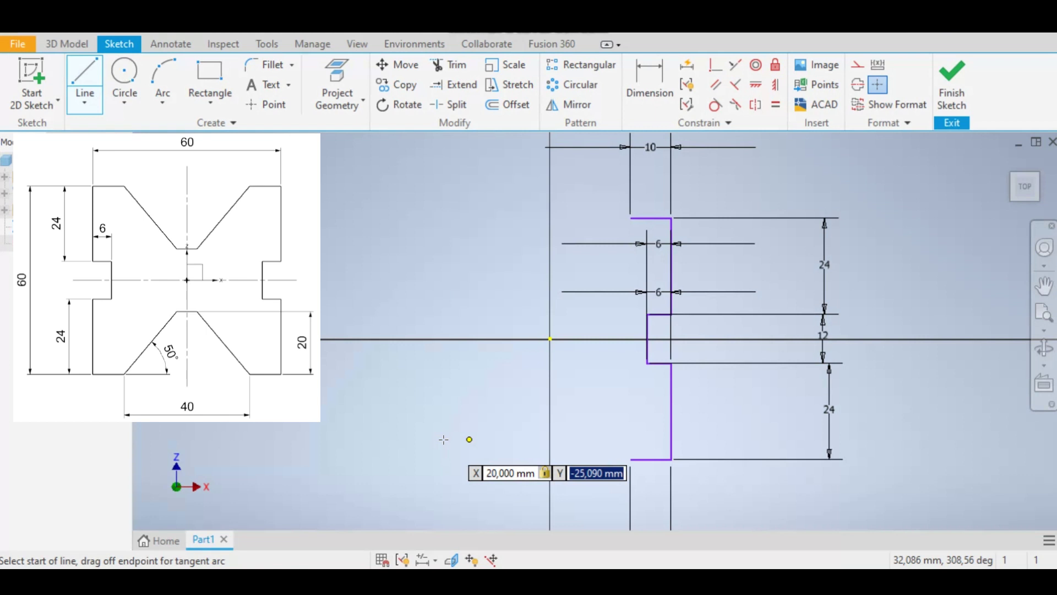
{"action": "type", "text": "-30"}
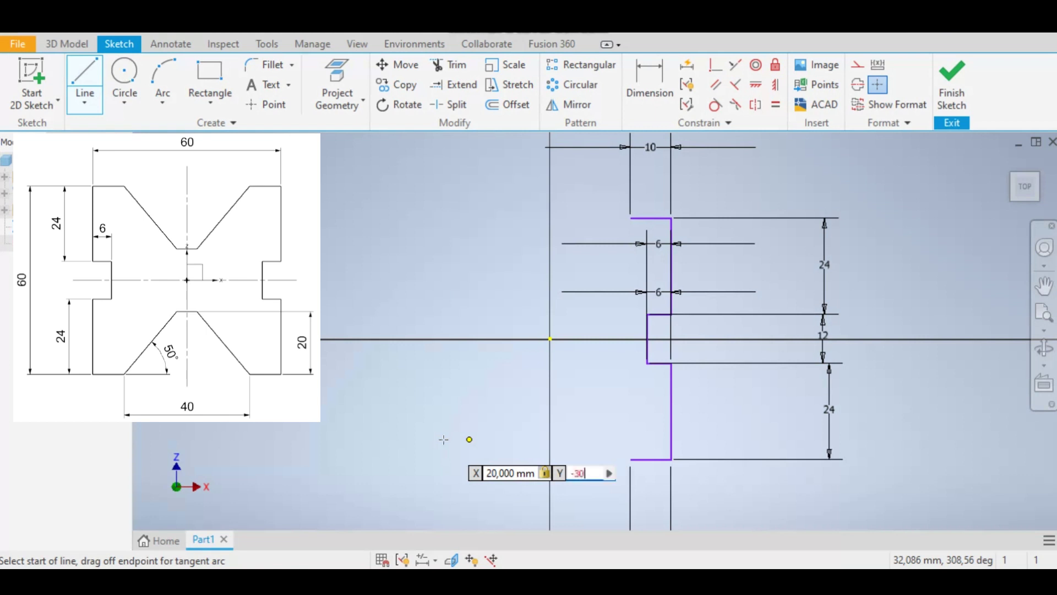
{"action": "key", "text": "Tab"}
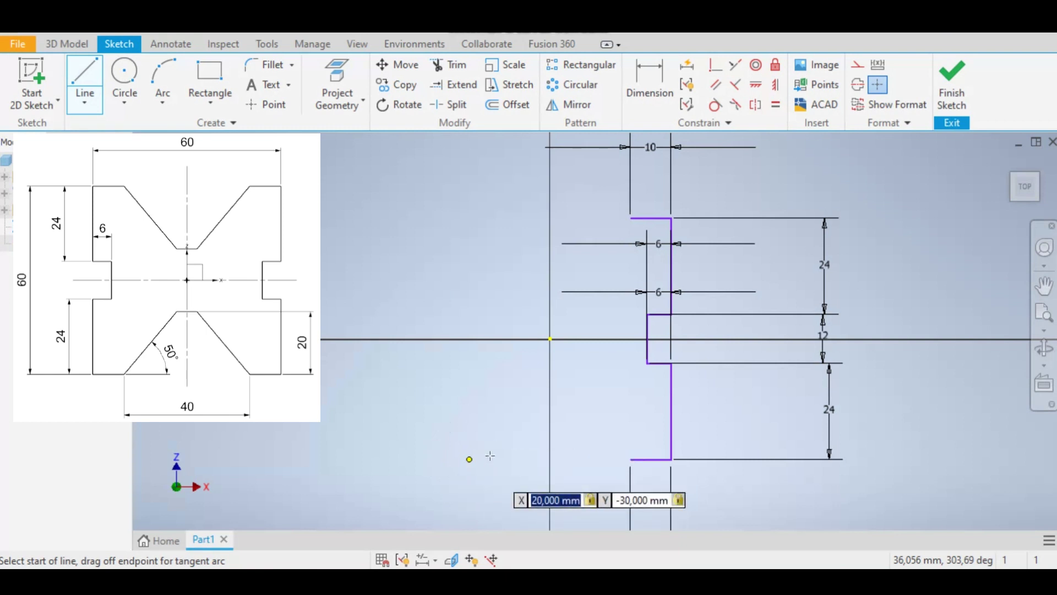
{"action": "key", "text": "Return"}
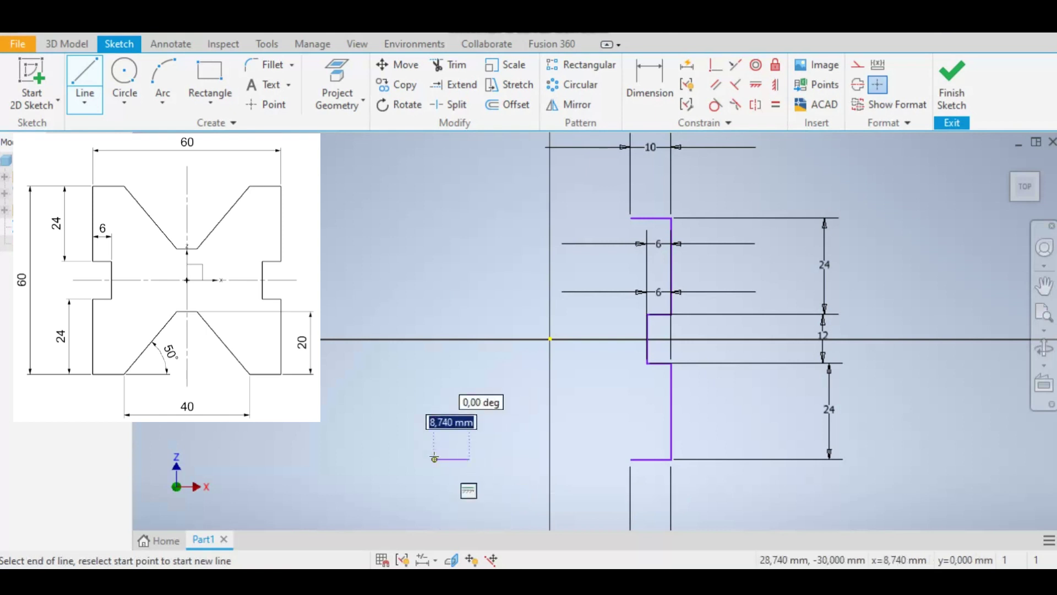
- Draw a 10 mm horizontal segment outward from the line start and a 24 mm vertical segment upward to the notch
{"action": "type", "text": "10"}
{"action": "key", "text": "Return"}
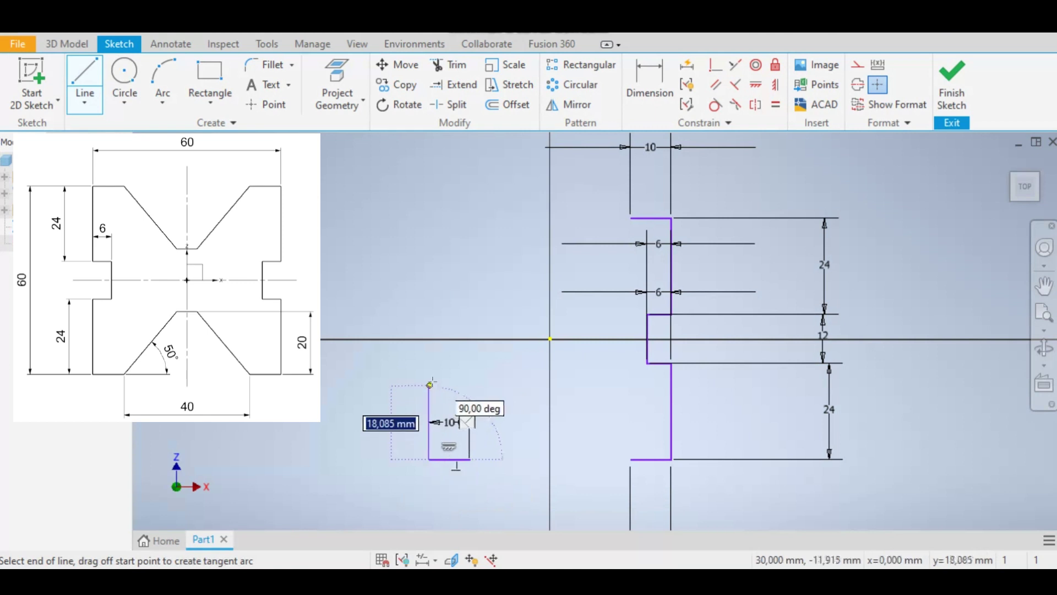
{"action": "type", "text": "24"}
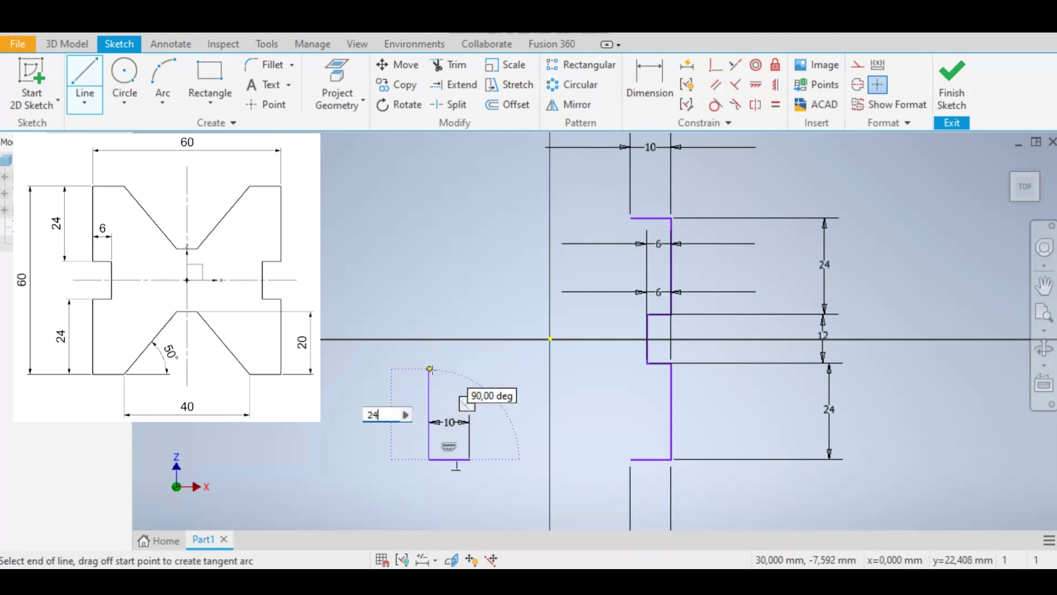
{"action": "key", "text": "Return"}
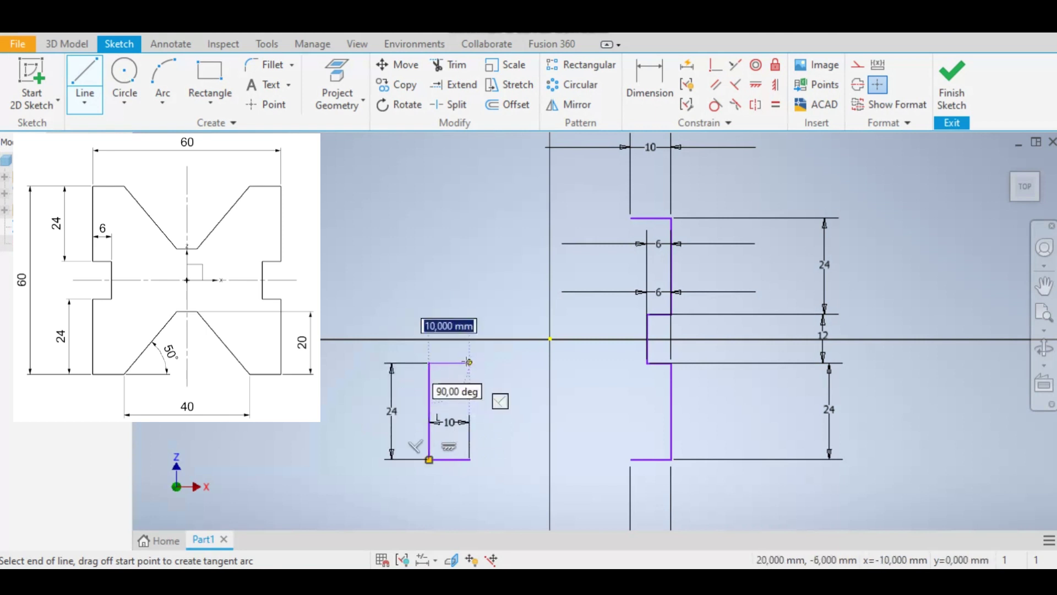
- Draw the side notch with a 6 mm segment inward, a 12 mm segment upward and a 6 mm segment back outward
{"action": "type", "text": "6"}
{"action": "key", "text": "Return"}
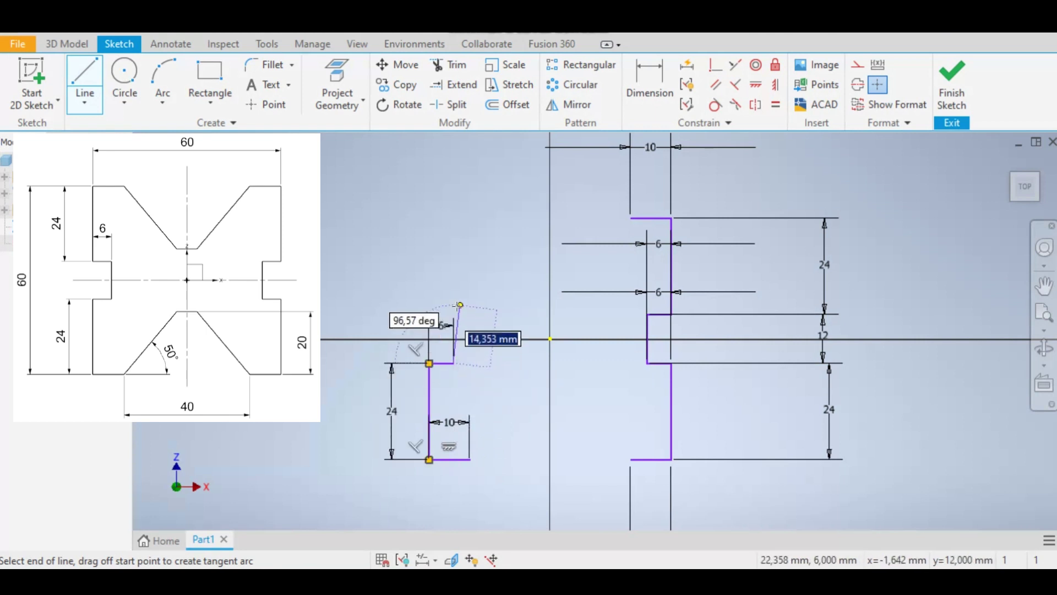
{"action": "type", "text": "12"}
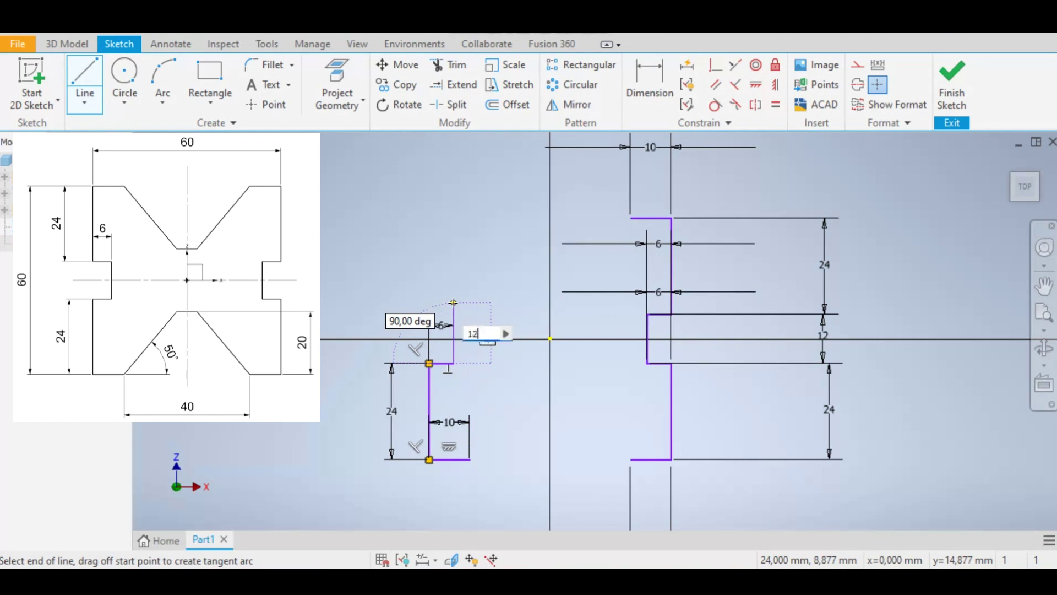
{"action": "key", "text": "Return"}
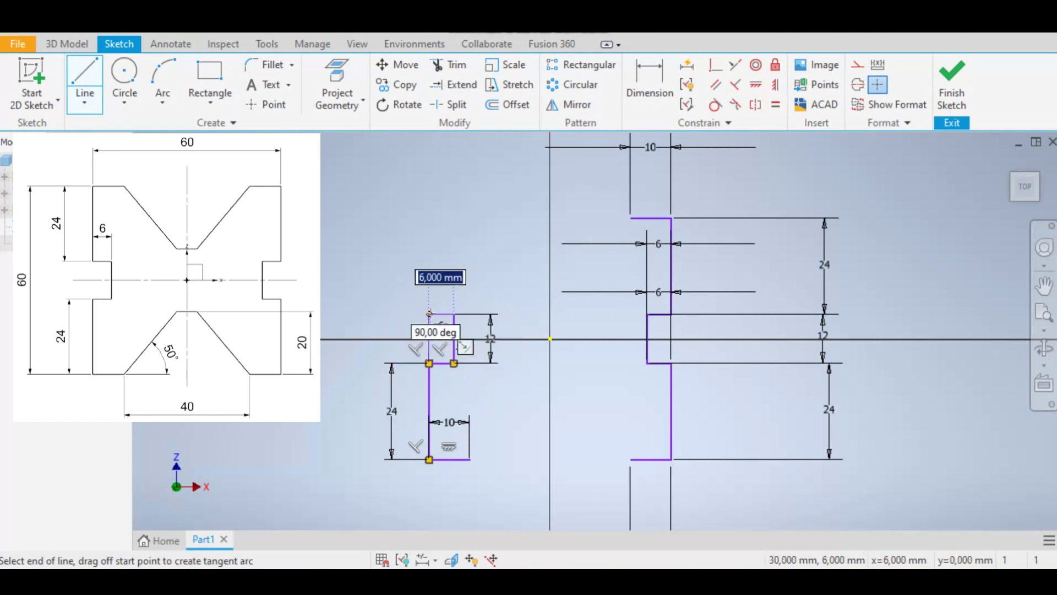
{"action": "type", "text": "6"}
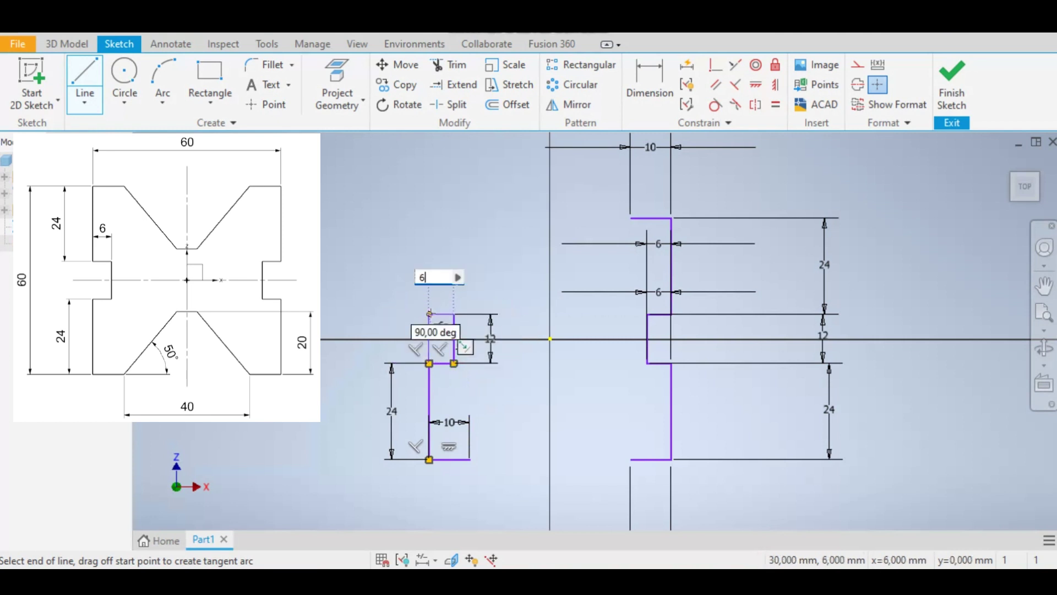
{"action": "key", "text": "Tab"}
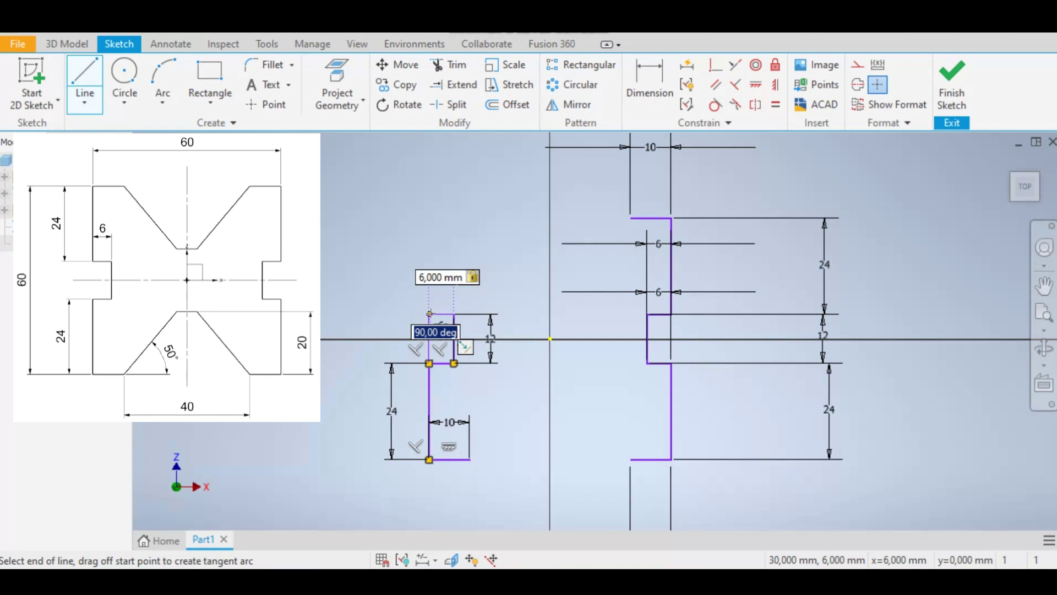
{"action": "left_click", "coordinate": [453, 290]}
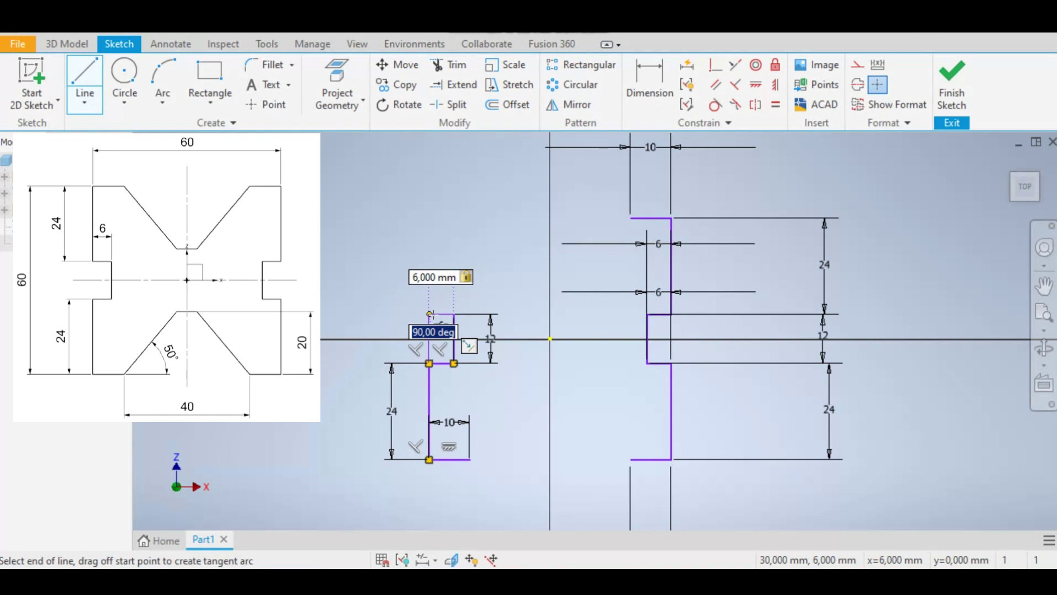
{"action": "left_click", "coordinate": [429, 314]}
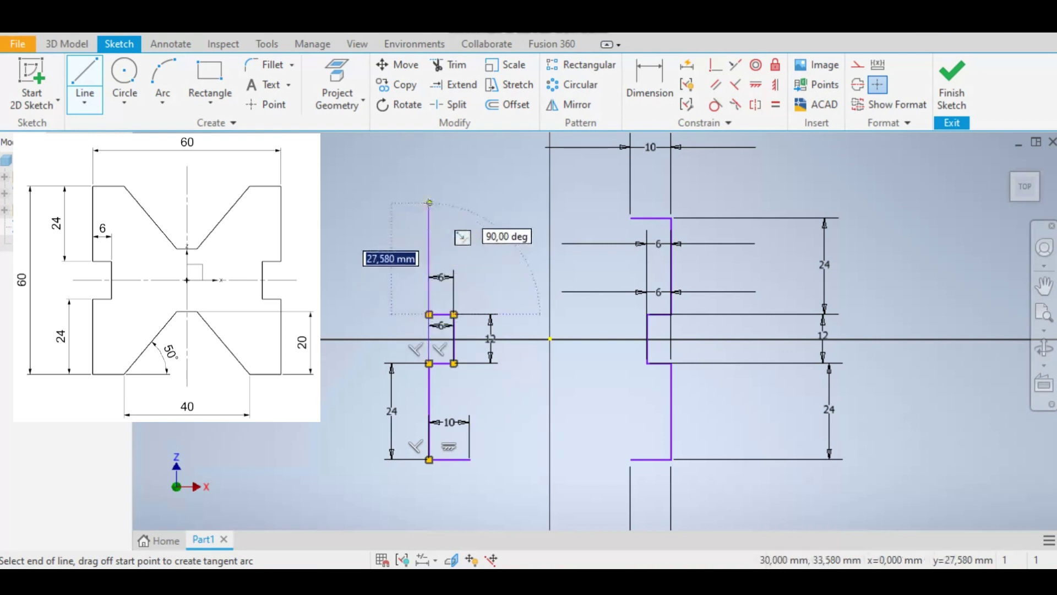
- Finish the side with a 24 mm upward and a 10 mm inward segment, and move its 12 mm notch dimension outside the profile
{"action": "type", "text": "24"}
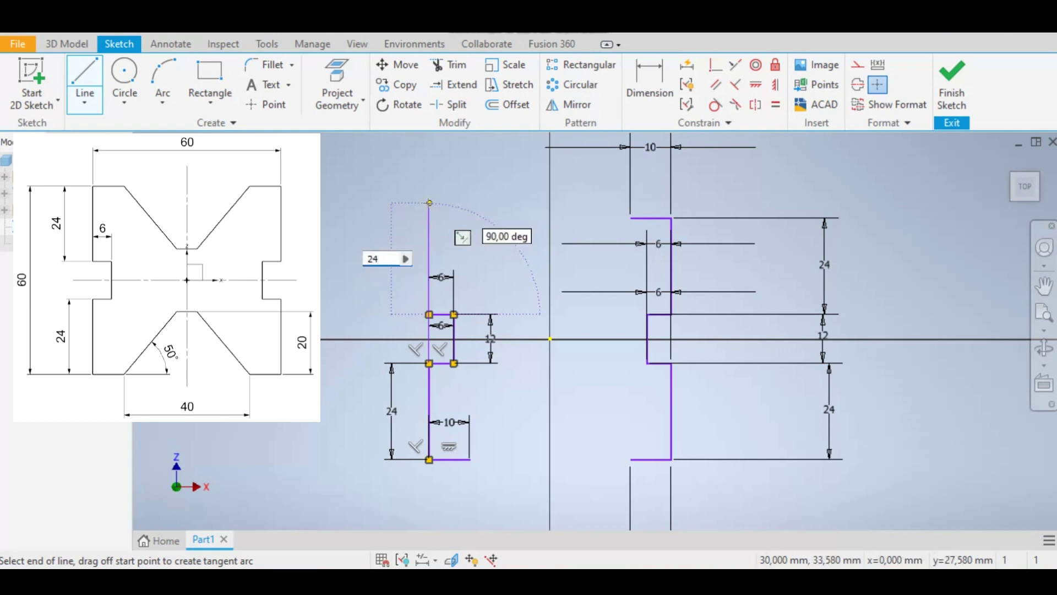
{"action": "key", "text": "Return"}
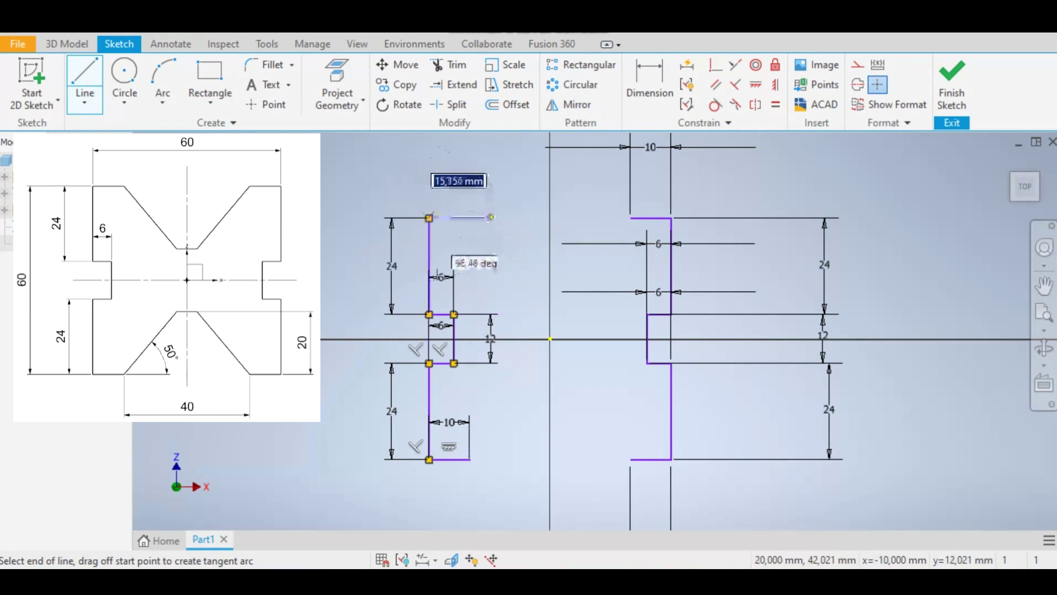
{"action": "type", "text": "10"}
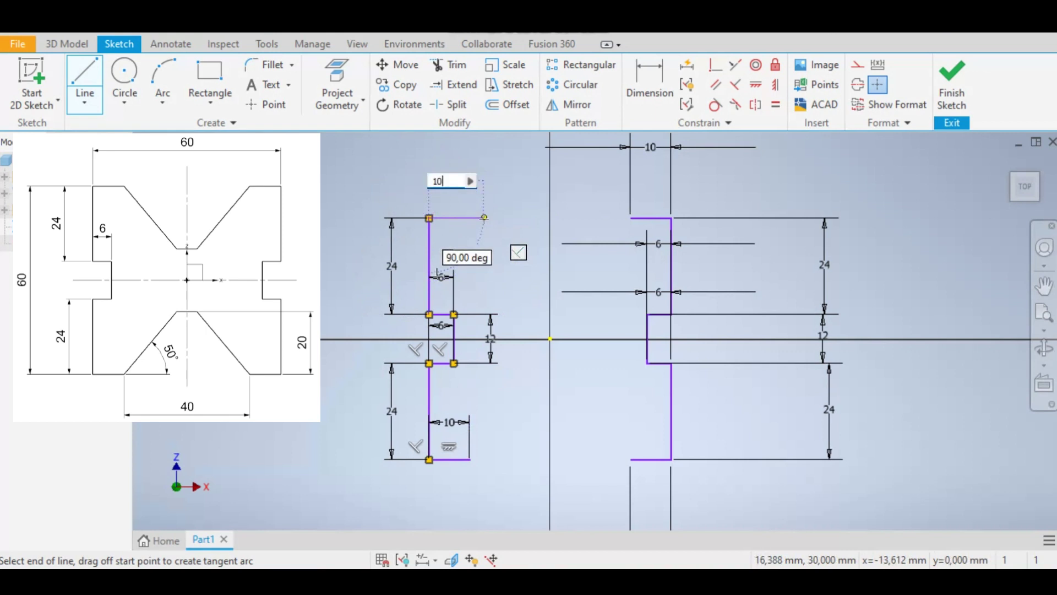
{"action": "key", "text": "Tab"}
{"action": "key", "text": "Return"}
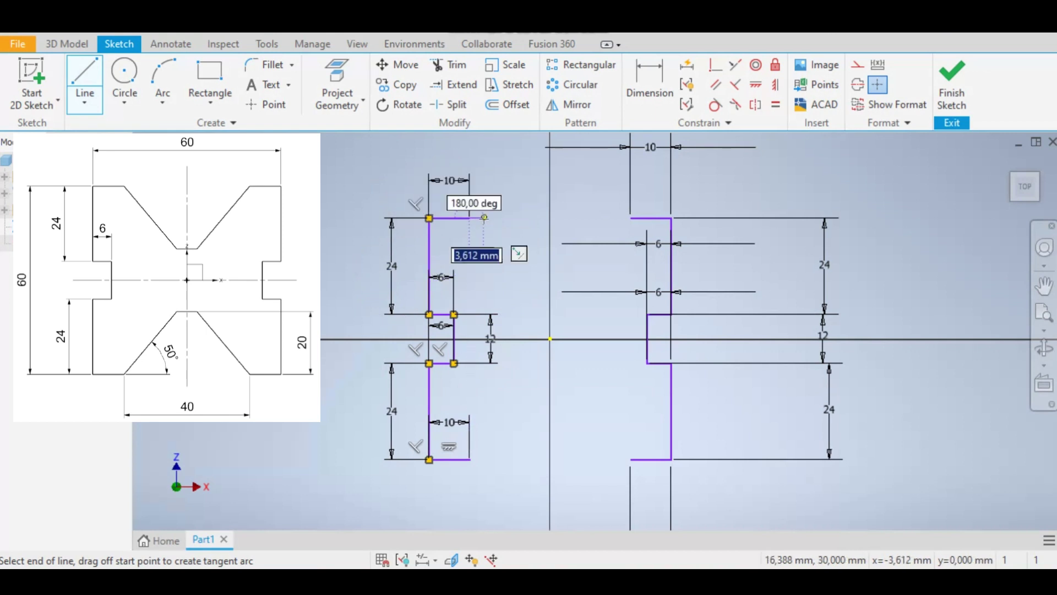
{"action": "right_click", "coordinate": [502, 195]}
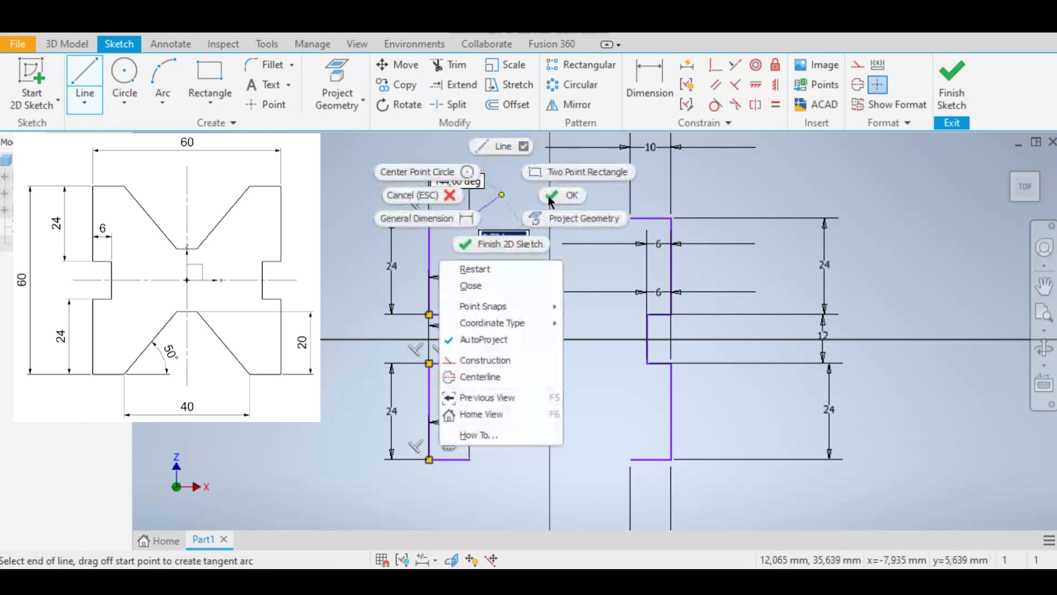
{"action": "left_click", "coordinate": [530, 195]}
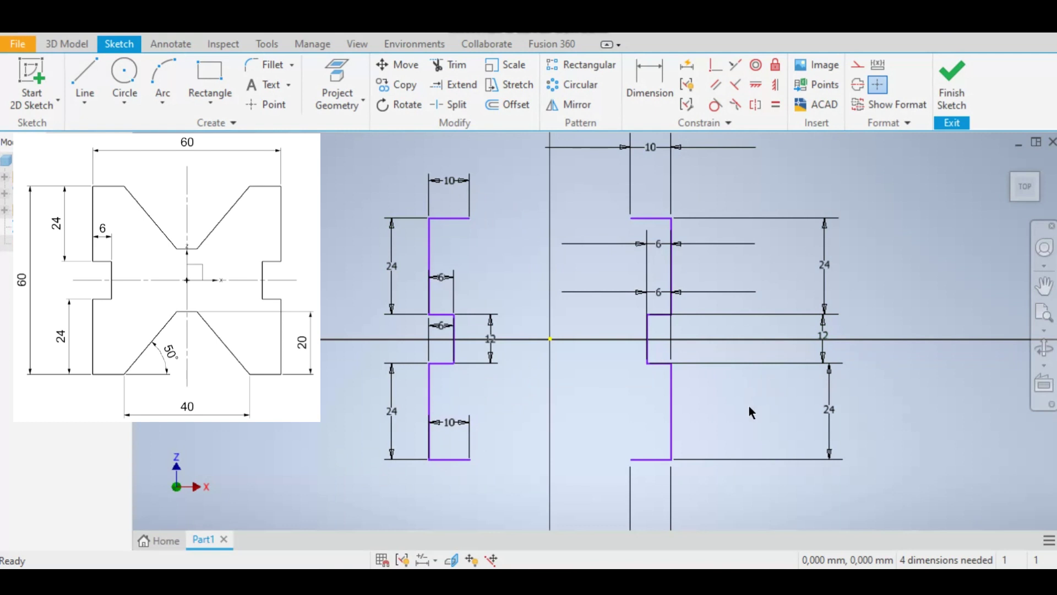
{"action": "left_click_drag", "start_coordinate": [489, 338], "coordinate": [367, 338]}
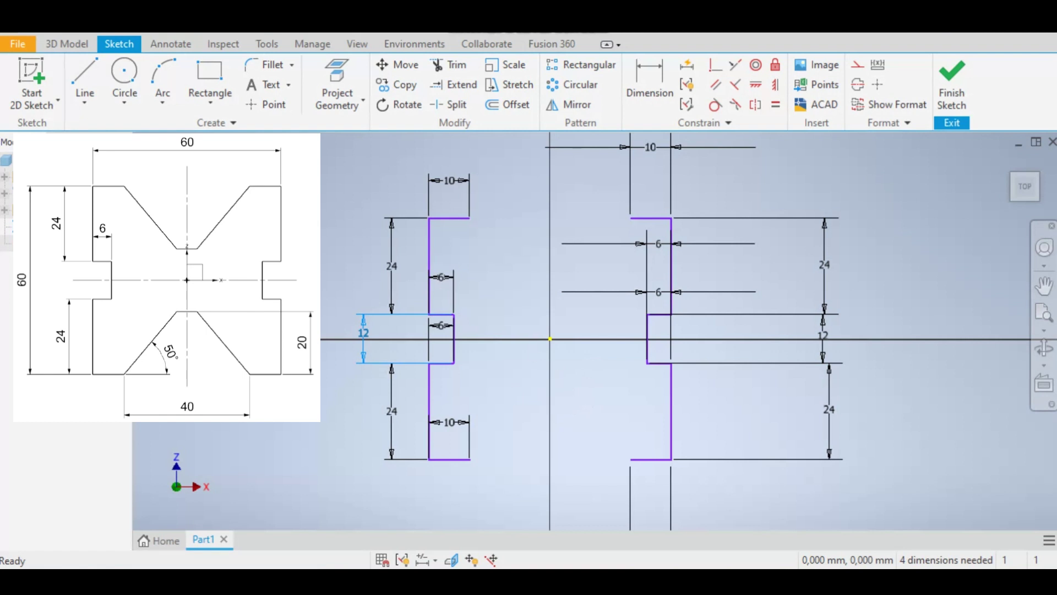
- Draw a horizontal line about 33 mm long across the vertical axis, starting at X 15 mm, Y 10 mm, for the upper V's floor
{"action": "left_click", "coordinate": [85, 82]}
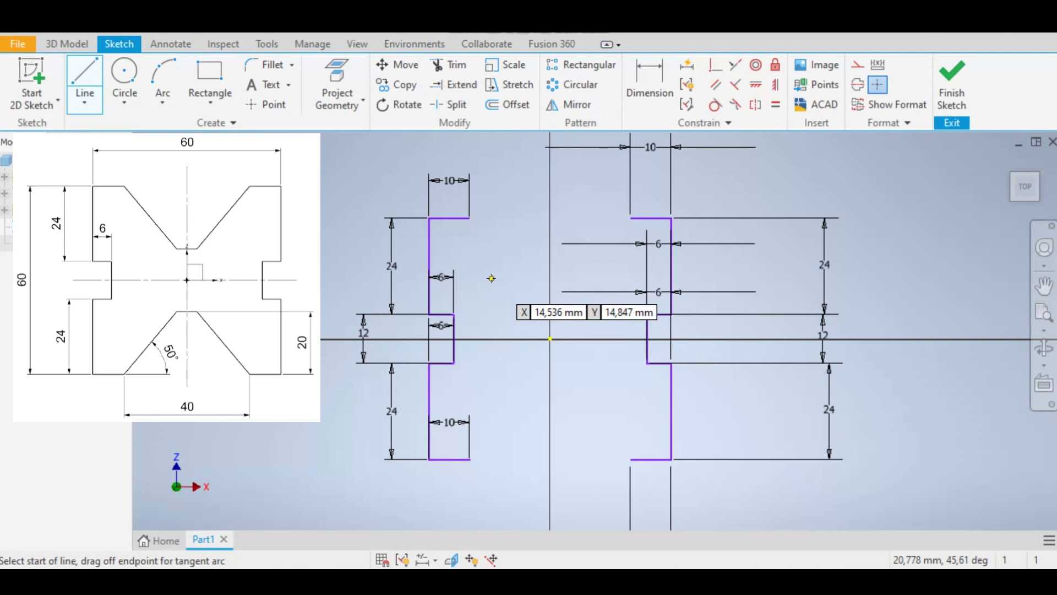
{"action": "key", "text": "Tab"}
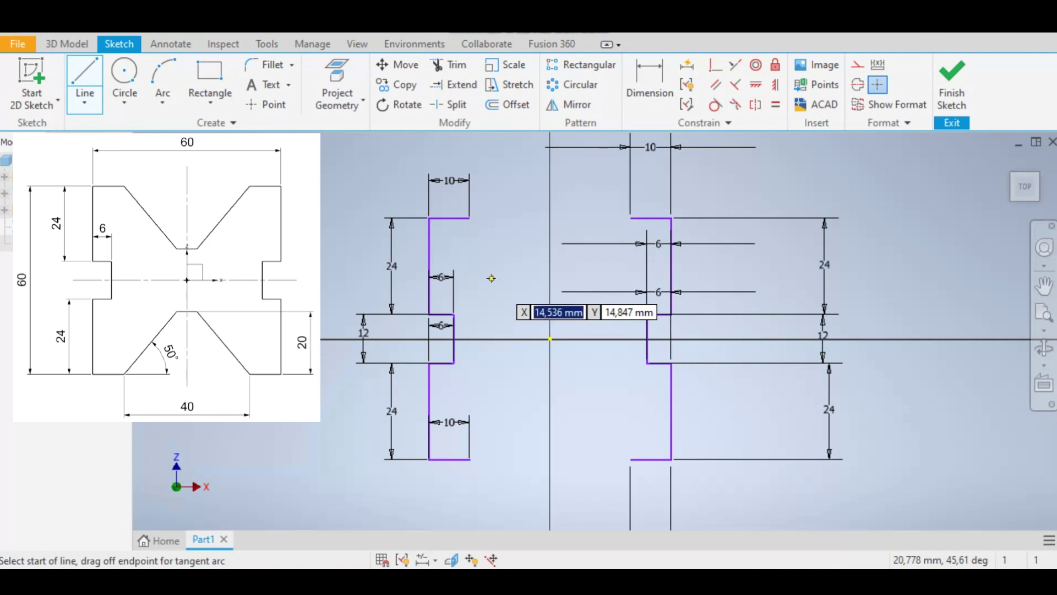
{"action": "type", "text": "15"}
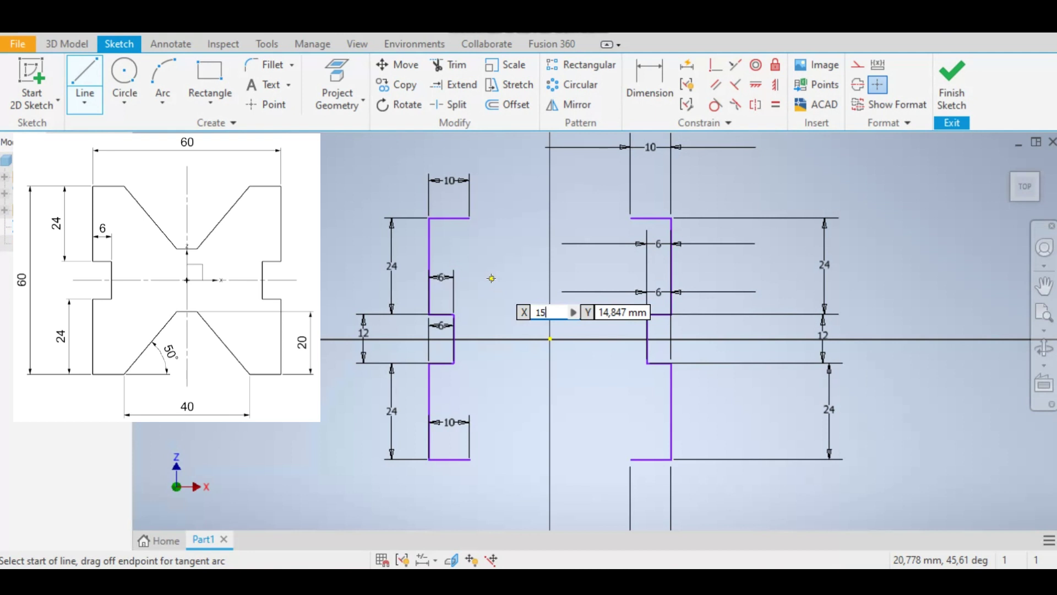
{"action": "key", "text": "Tab"}
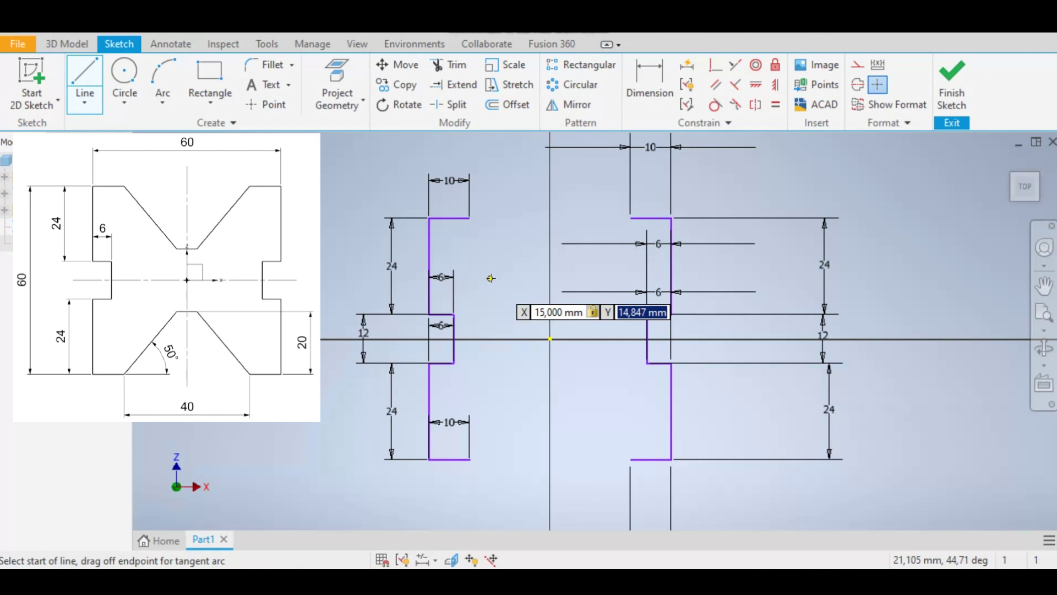
{"action": "left_click", "coordinate": [490, 279]}
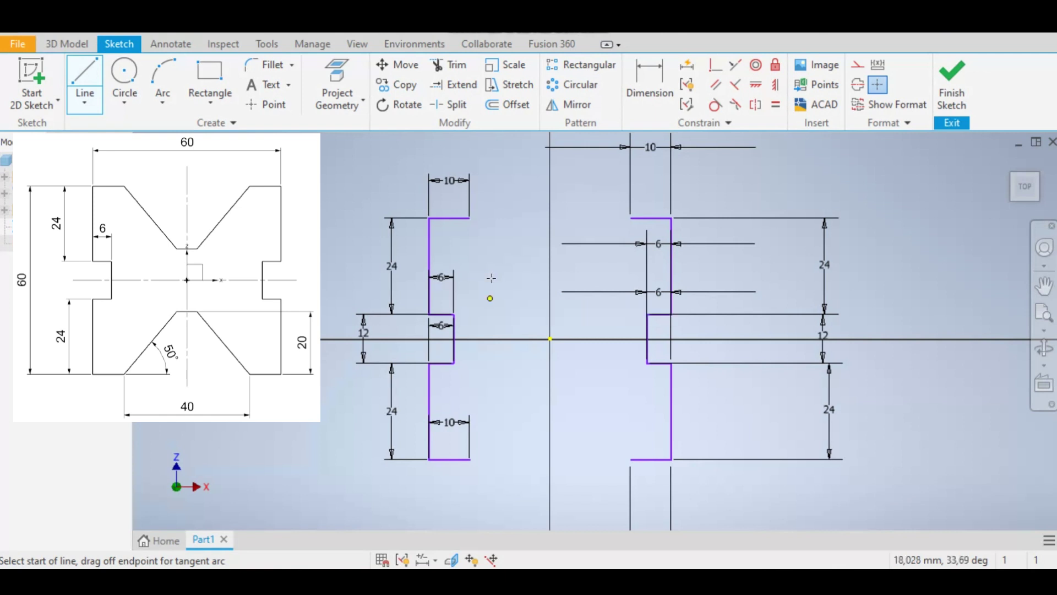
{"action": "left_click", "coordinate": [624, 298]}
{"action": "right_click", "coordinate": [595, 419]}
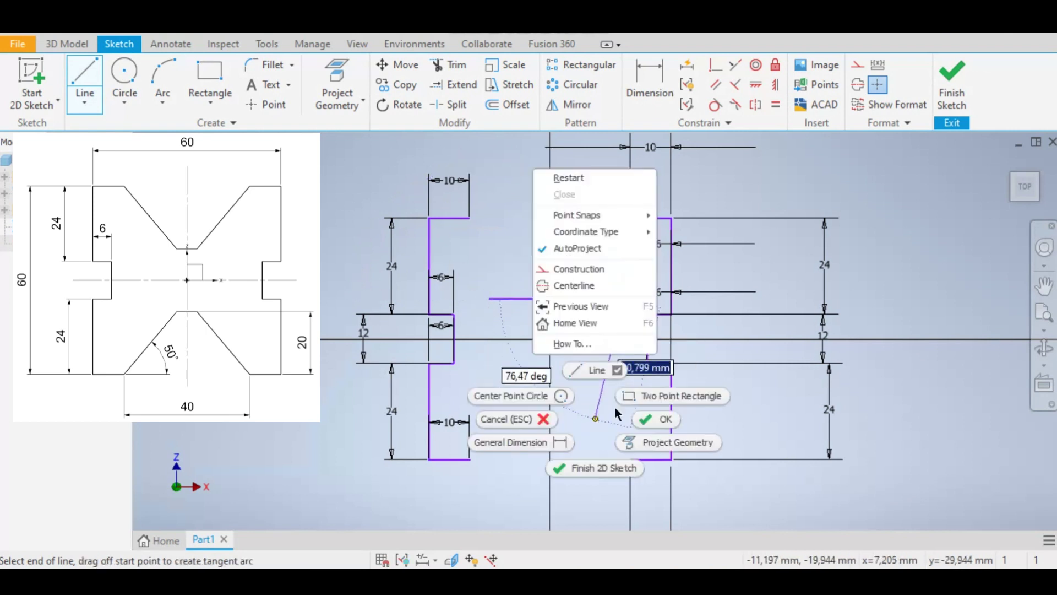
{"action": "left_click", "coordinate": [654, 419]}
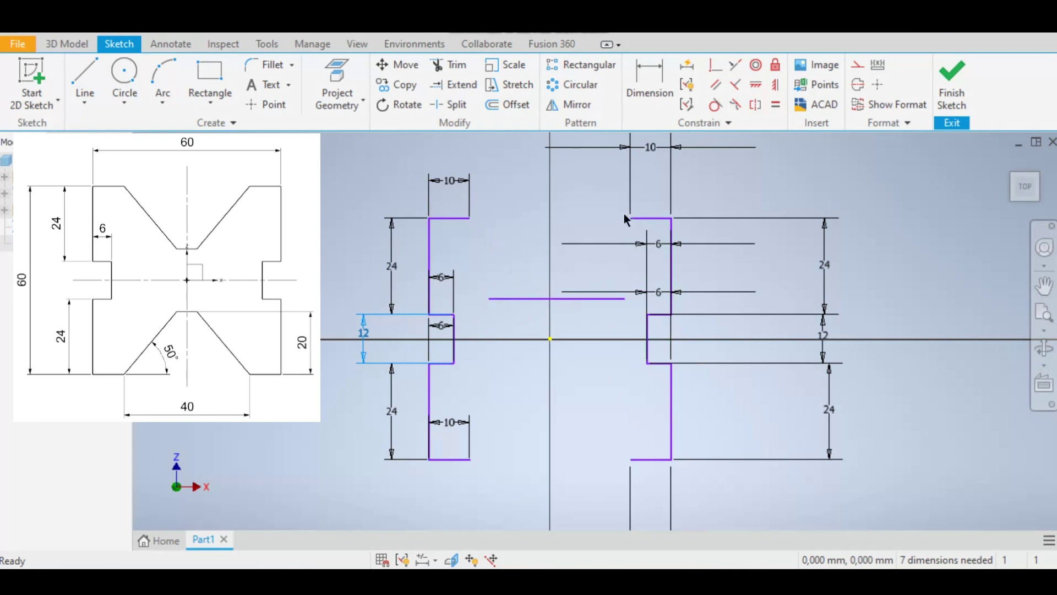
- Draw a matching horizontal line about 33 mm long below the origin, starting at X 15 mm, Y -10 mm
{"action": "left_click", "coordinate": [85, 80]}
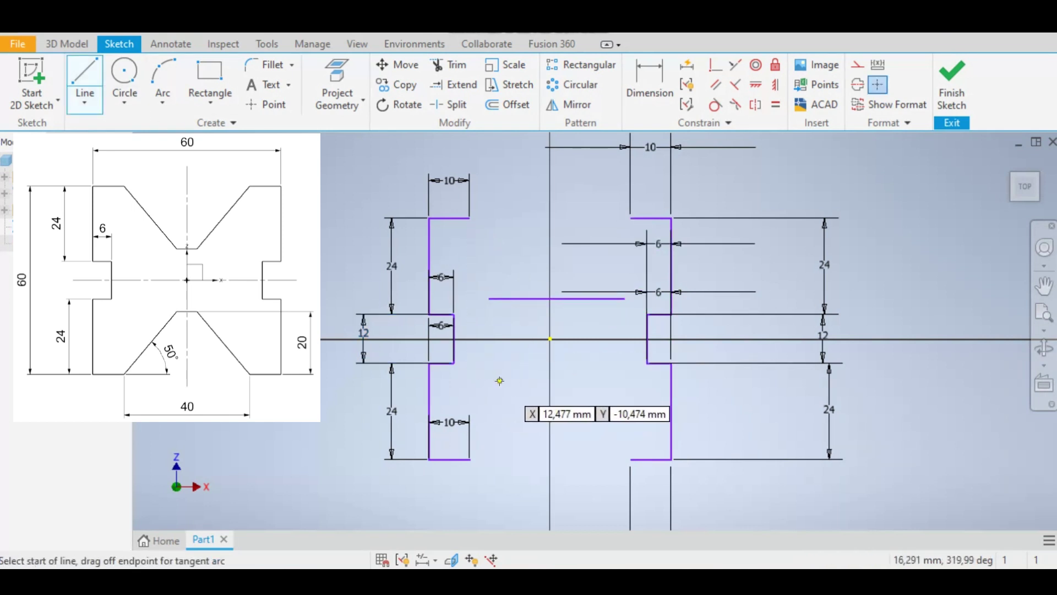
{"action": "key", "text": "Tab"}
{"action": "type", "text": "15"}
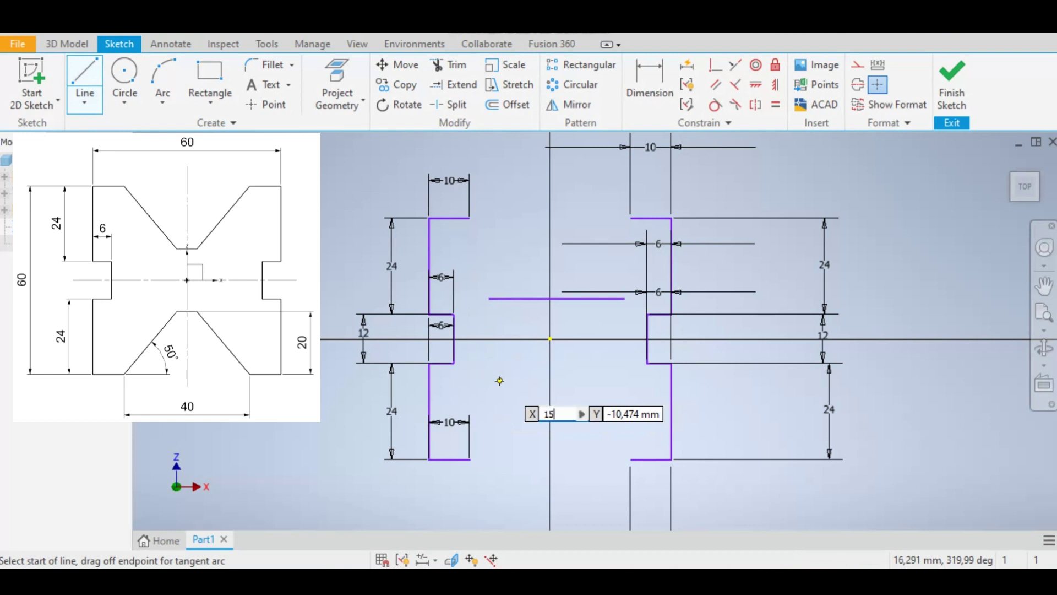
{"action": "key", "text": "Tab"}
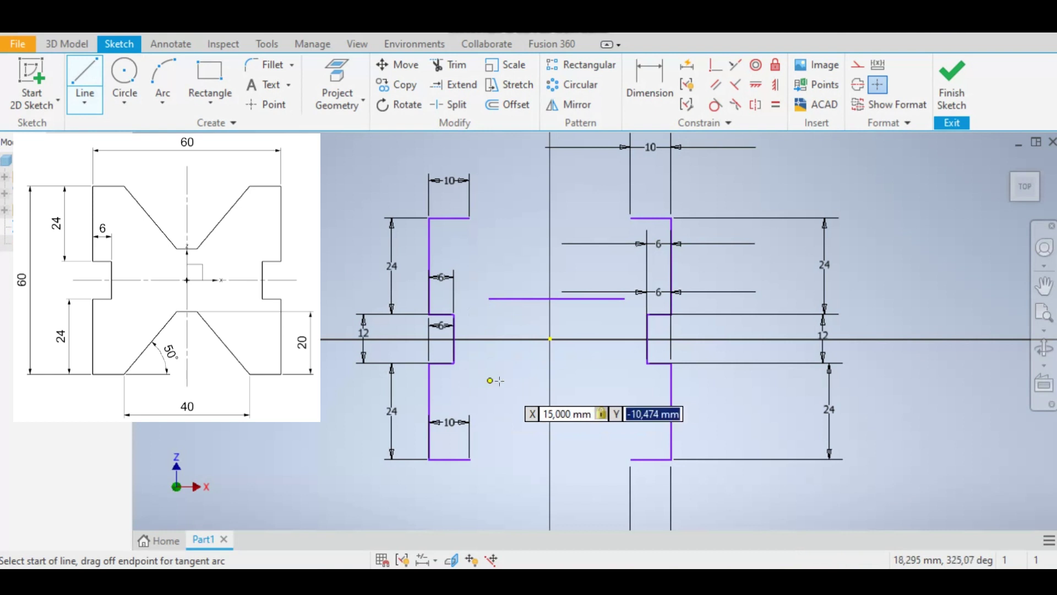
{"action": "type", "text": "-10"}
{"action": "key", "text": "Return"}
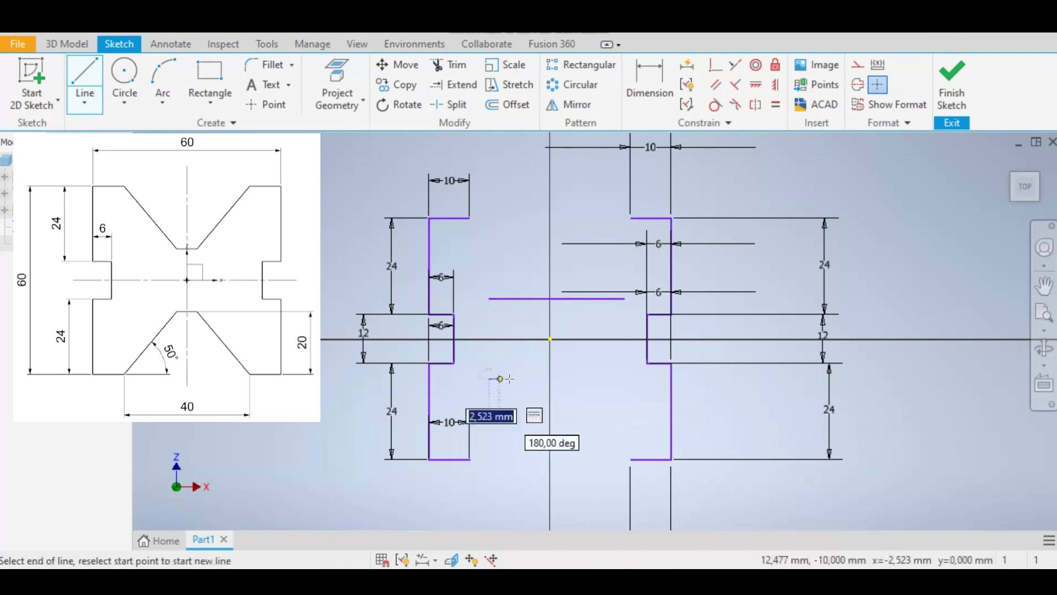
{"action": "left_click", "coordinate": [624, 379]}
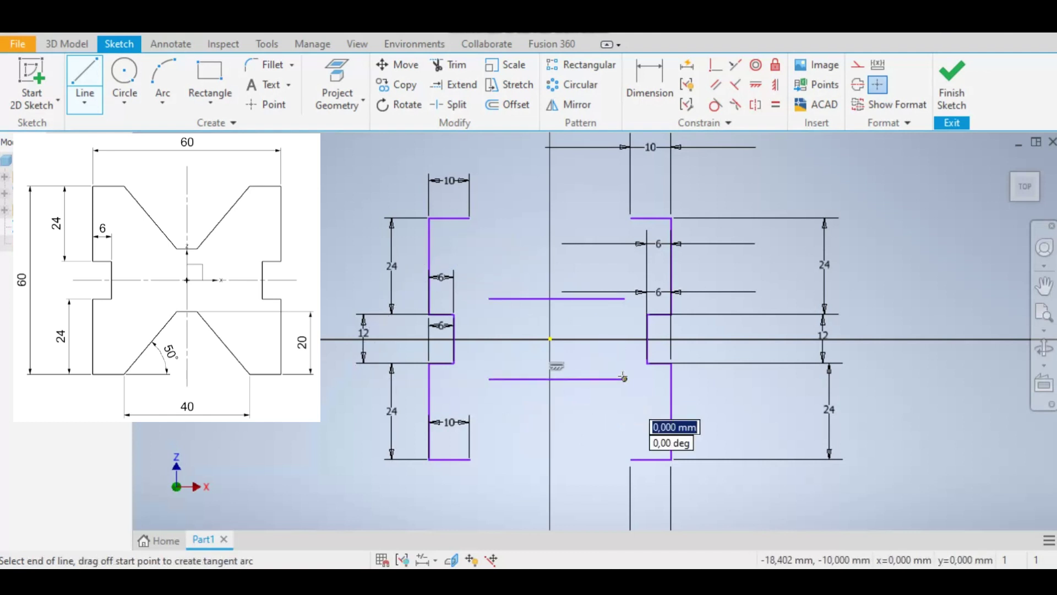
{"action": "right_click", "coordinate": [625, 423]}
{"action": "left_click", "coordinate": [696, 425]}
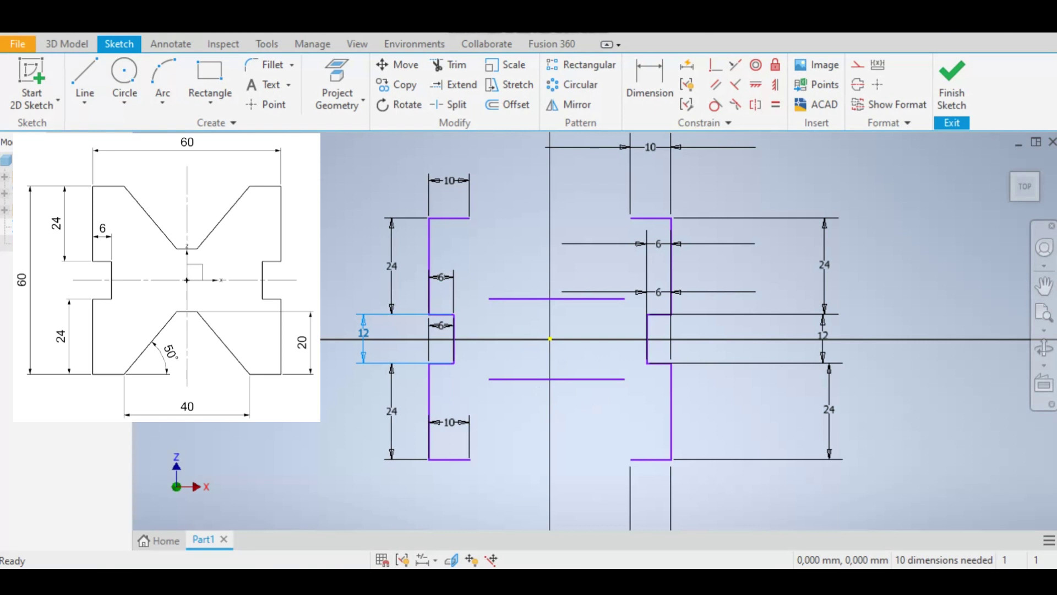
- Draw the upper V's left slope about 31 mm long from the inner end of the upper-left 10 mm edge, at an angle of 180-50 degrees
{"action": "left_click", "coordinate": [85, 77]}
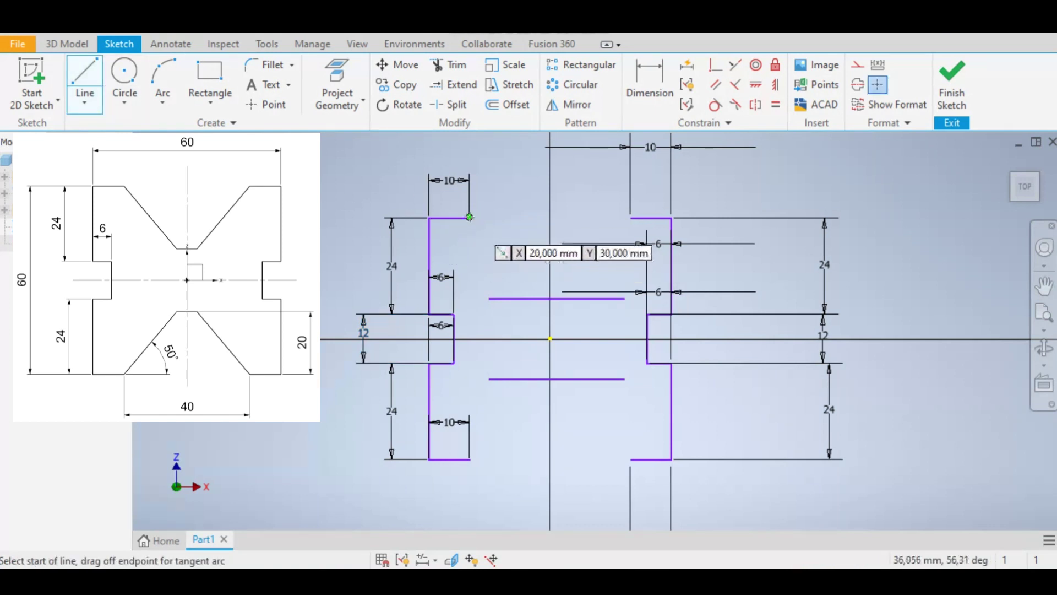
{"action": "left_click", "coordinate": [469, 217]}
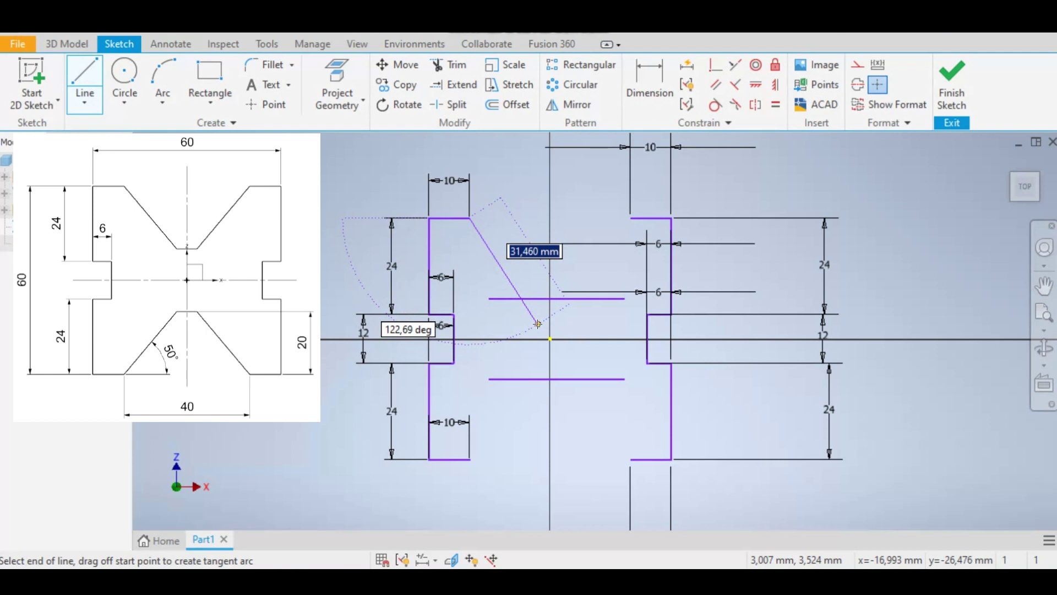
{"action": "key", "text": "Tab"}
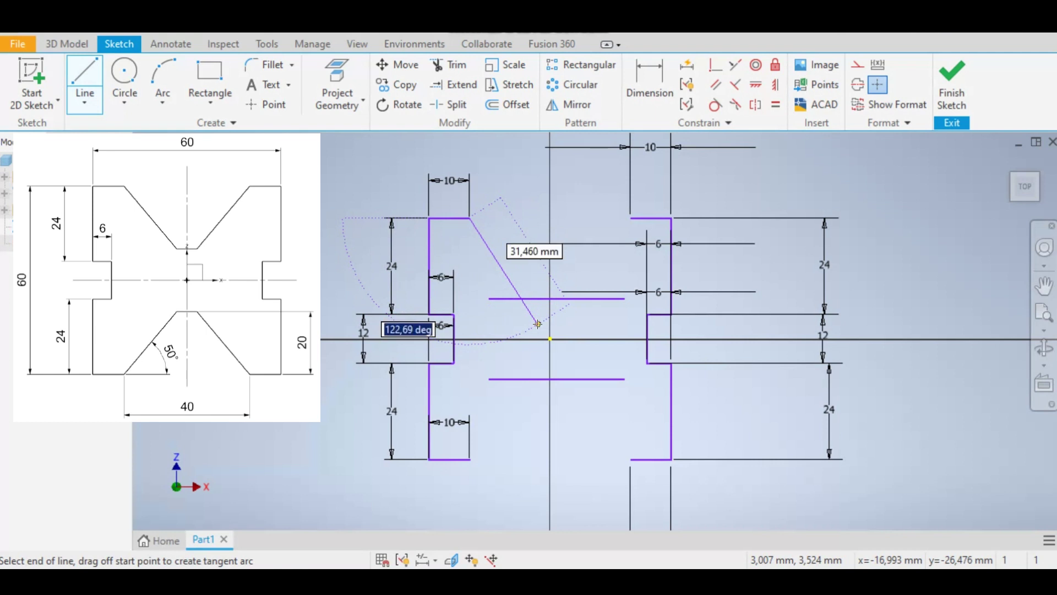
{"action": "type", "text": "180"}
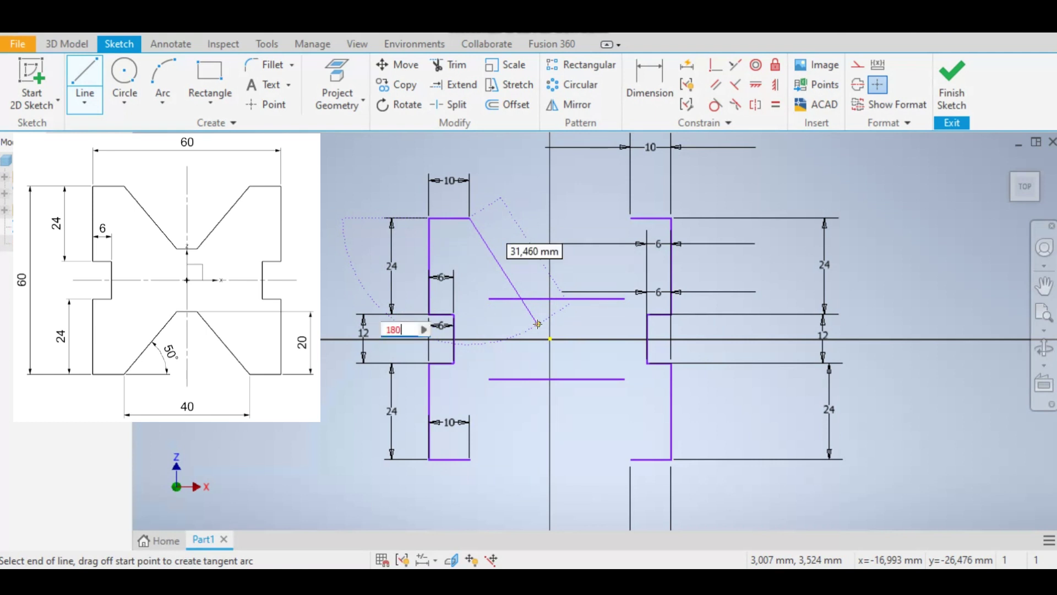
{"action": "type", "text": "-50"}
{"action": "key", "text": "Tab"}
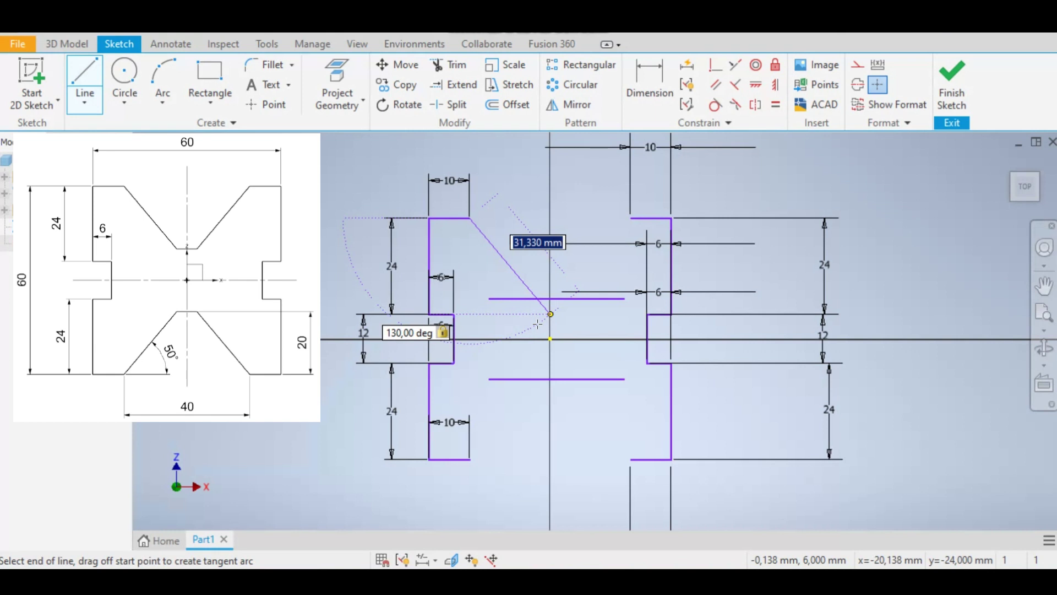
{"action": "left_click", "coordinate": [545, 318]}
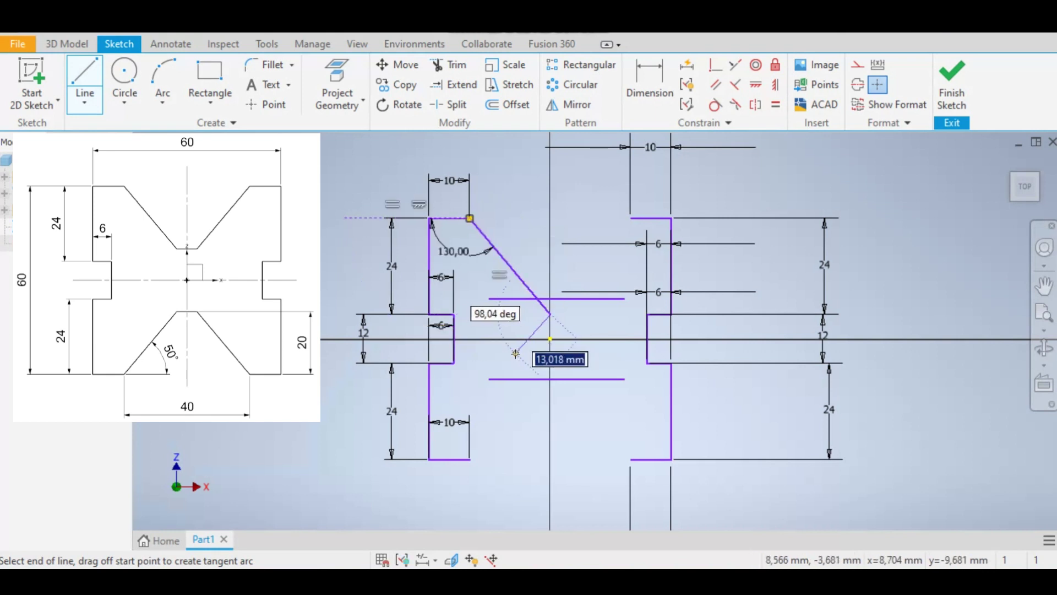
{"action": "right_click", "coordinate": [523, 329]}
{"action": "left_click", "coordinate": [585, 327]}
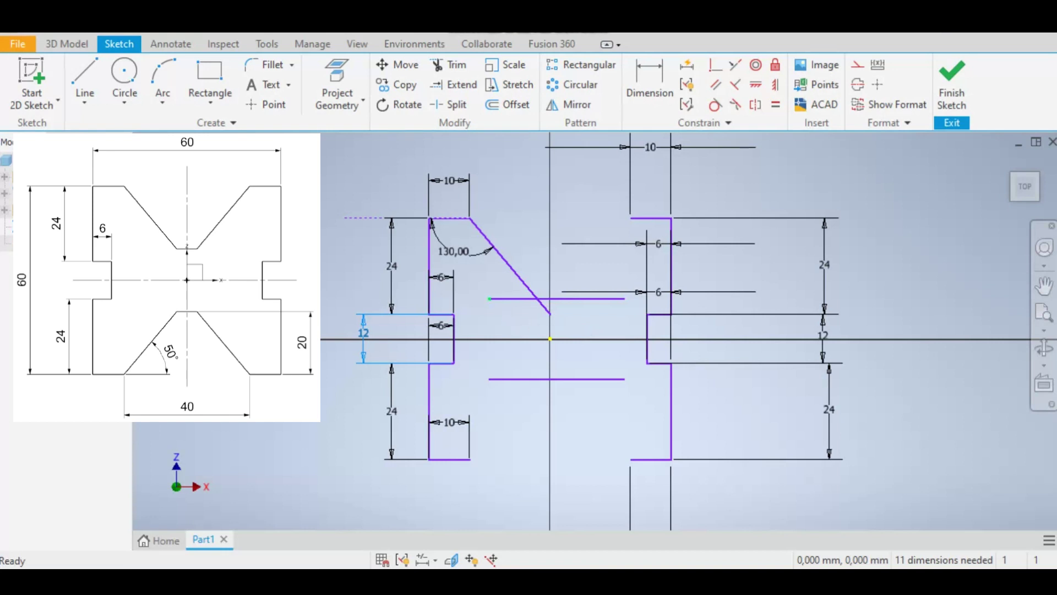
- Draw the upper V's right slope from the inner end of the upper-right 10 mm edge at 50 degrees, meeting the left slope on the vertical axis
{"action": "left_click", "coordinate": [94, 78]}
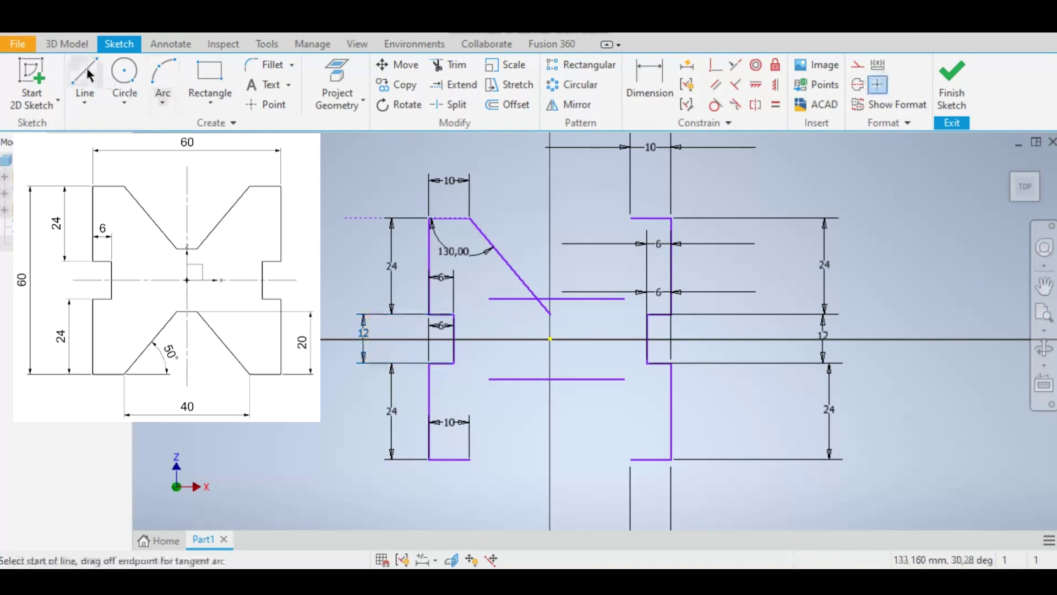
{"action": "left_click", "coordinate": [632, 218]}
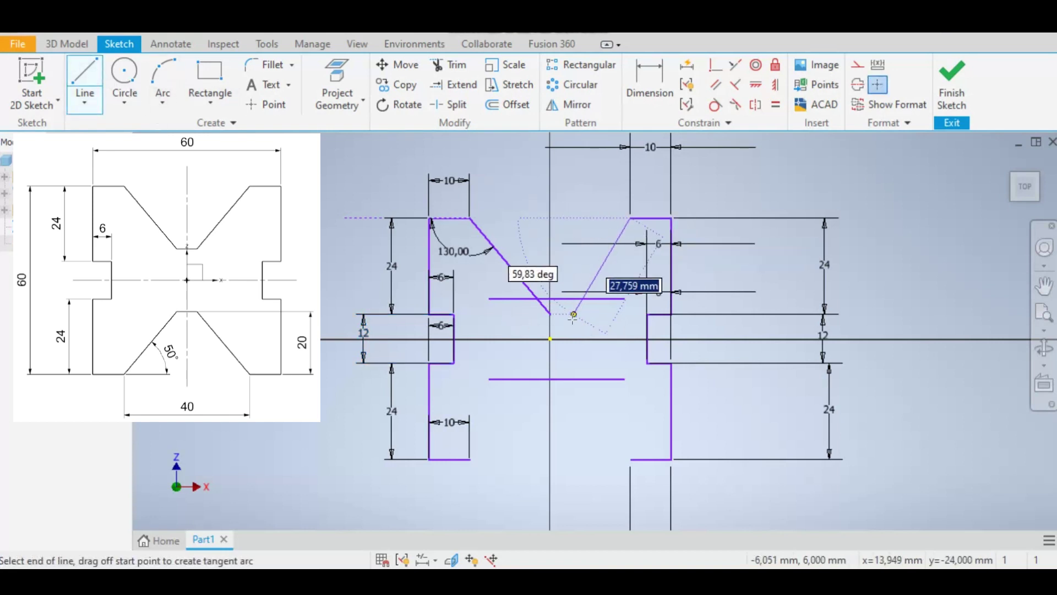
{"action": "key", "text": "Tab"}
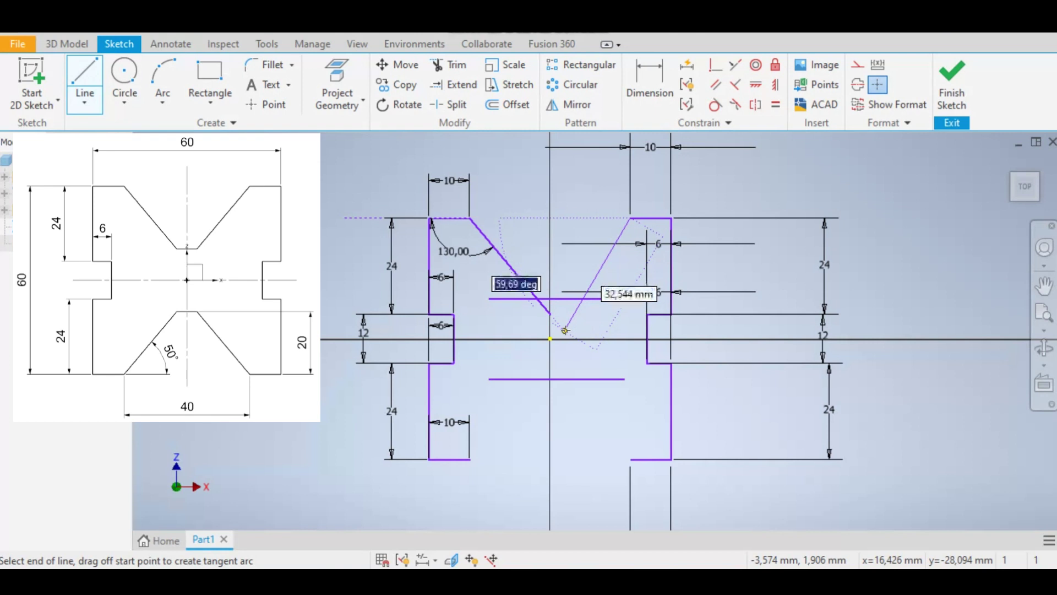
{"action": "type", "text": "50"}
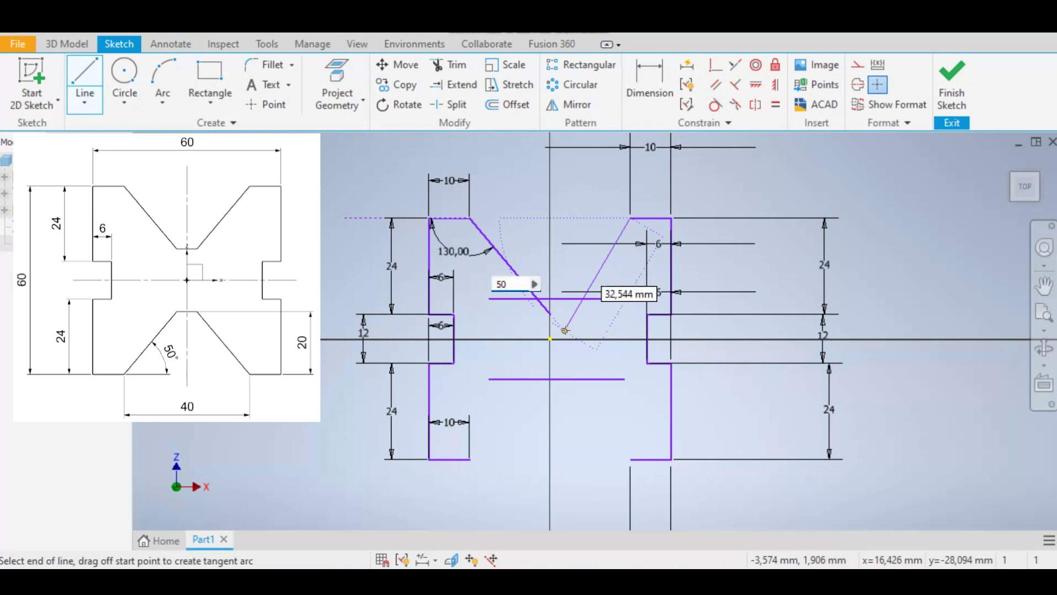
{"action": "key", "text": "Return"}
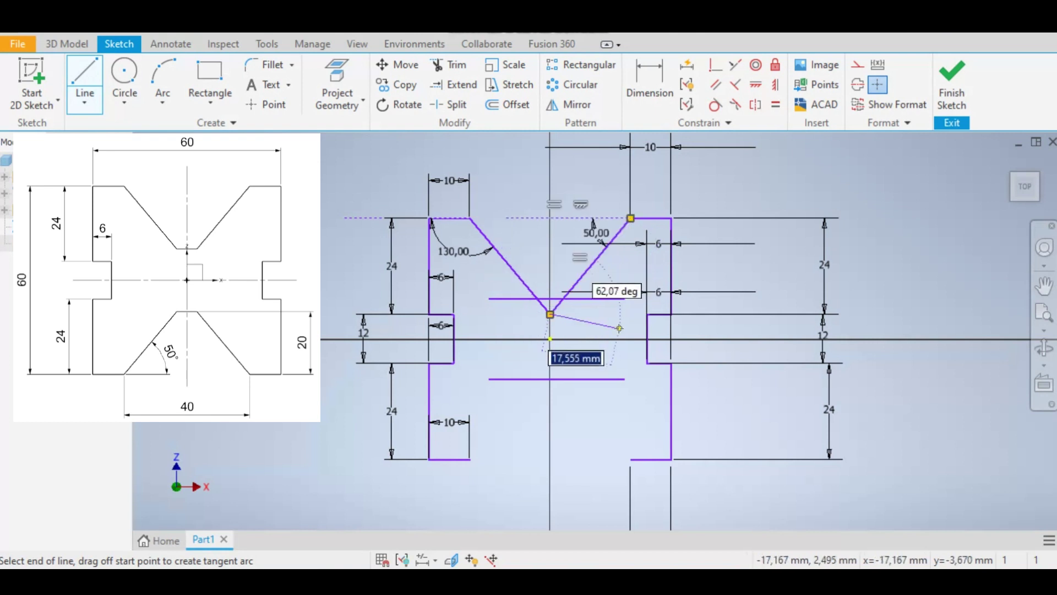
{"action": "right_click", "coordinate": [567, 327]}
{"action": "left_click", "coordinate": [588, 329]}
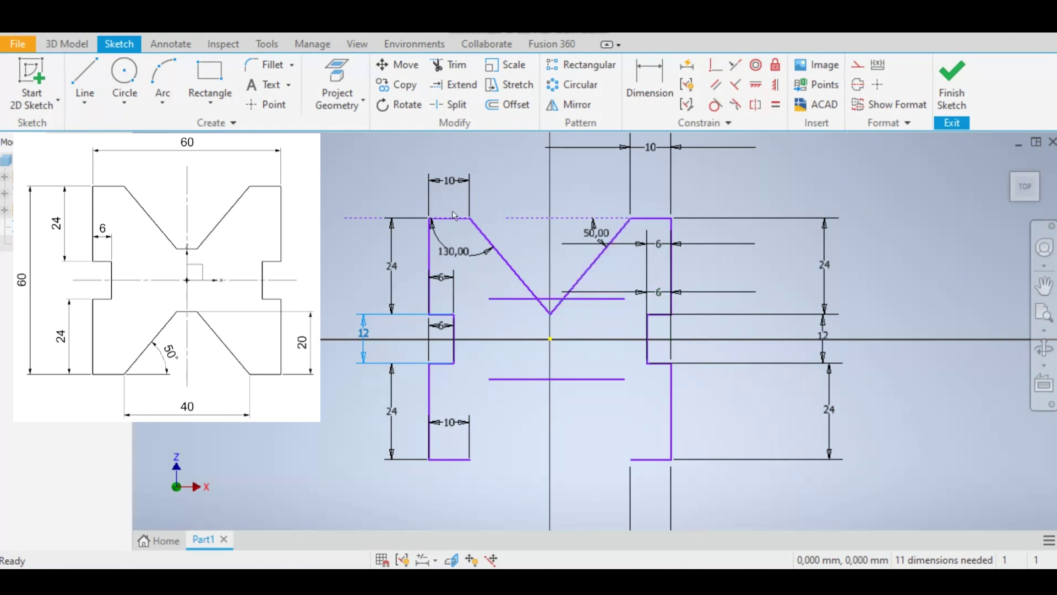
- Trim the upper V's floor line outside the slopes and the slope ends below it, keeping only the flat-bottomed groove
{"action": "left_click", "coordinate": [453, 66]}
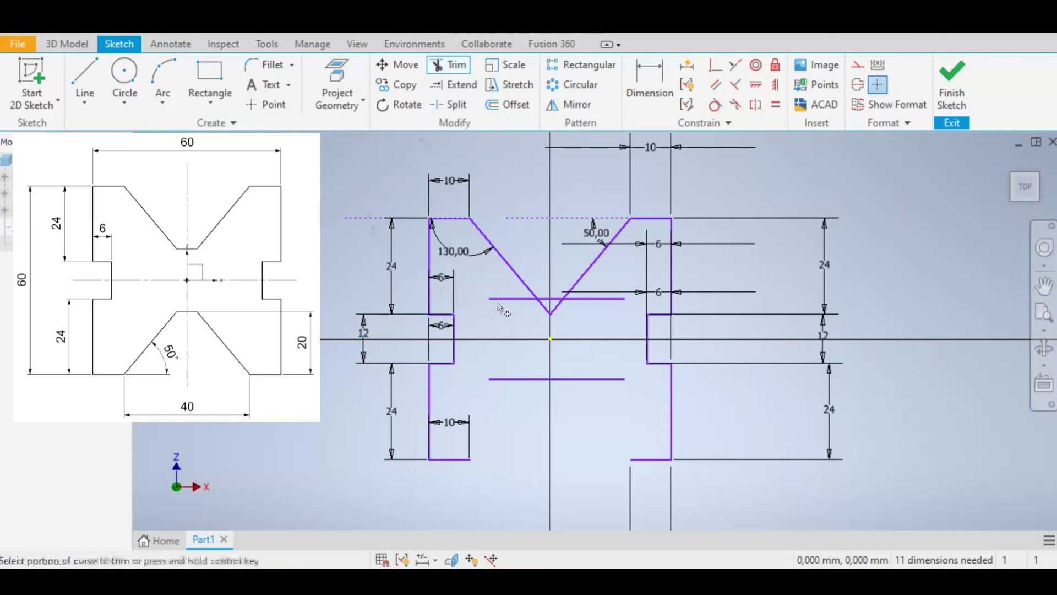
{"action": "mouse_move", "coordinate": [497, 281]}
{"action": "left_mouse_down"}
{"action": "mouse_move", "coordinate": [517, 309]}
{"action": "mouse_move", "coordinate": [603, 299]}
{"action": "left_mouse_up"}
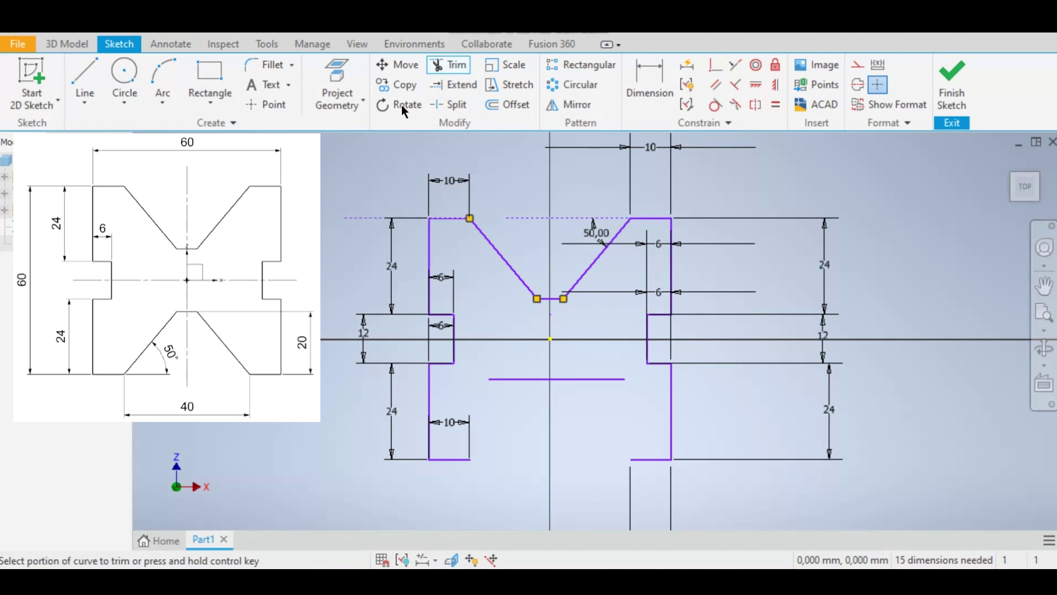
{"action": "key", "text": "Escape"}
- Draw the lower V's left slope from the inner end of the lower-left 10 mm edge at 130 degrees, extending past the lower floor line
{"action": "left_click", "coordinate": [85, 72]}
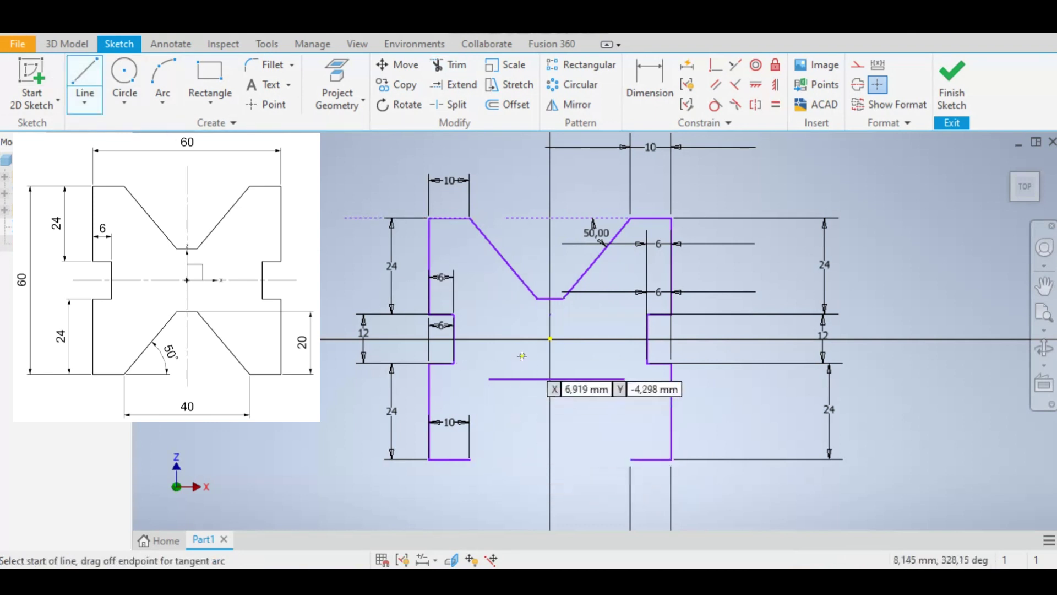
{"action": "left_click", "coordinate": [469, 459]}
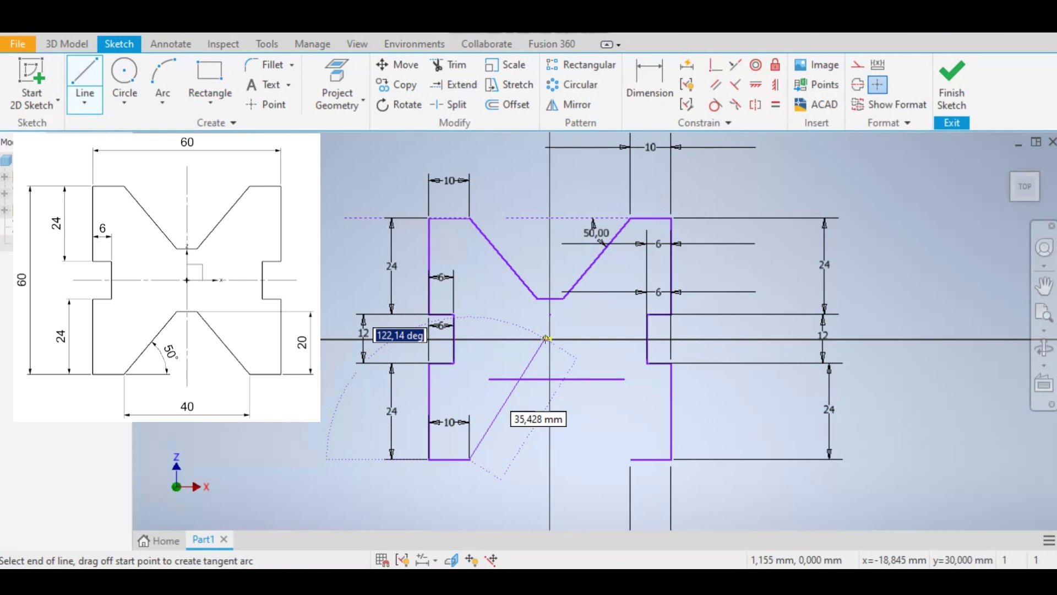
{"action": "type", "text": "130"}
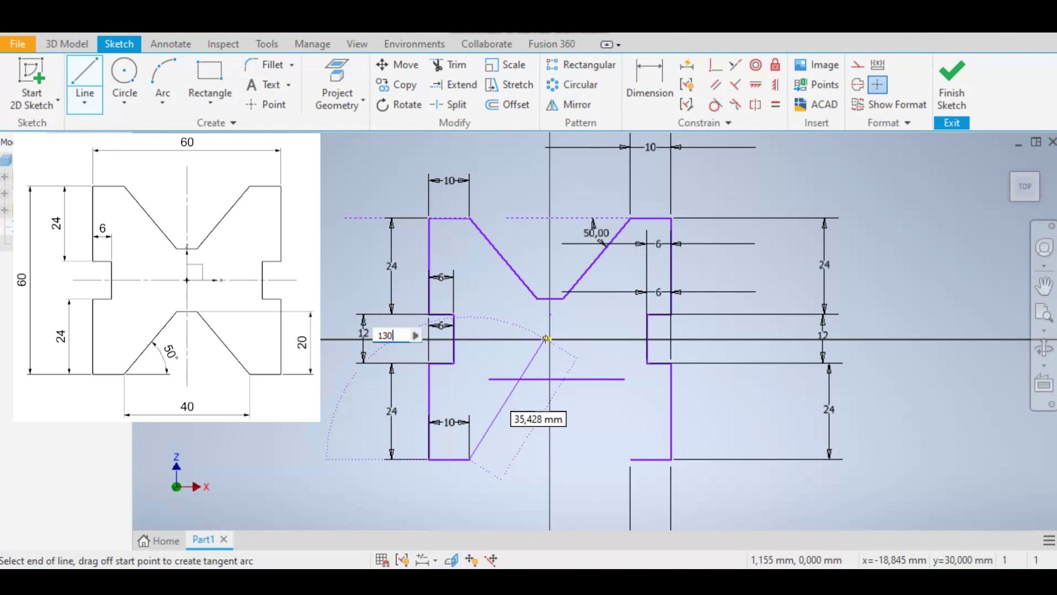
{"action": "key", "text": "Tab"}
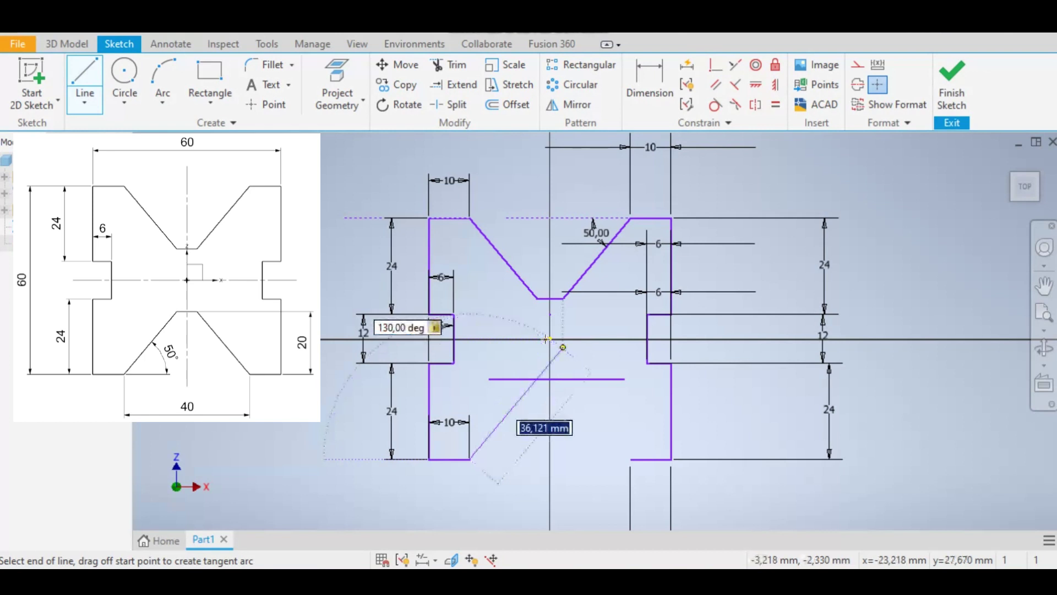
{"action": "left_click", "coordinate": [600, 320]}
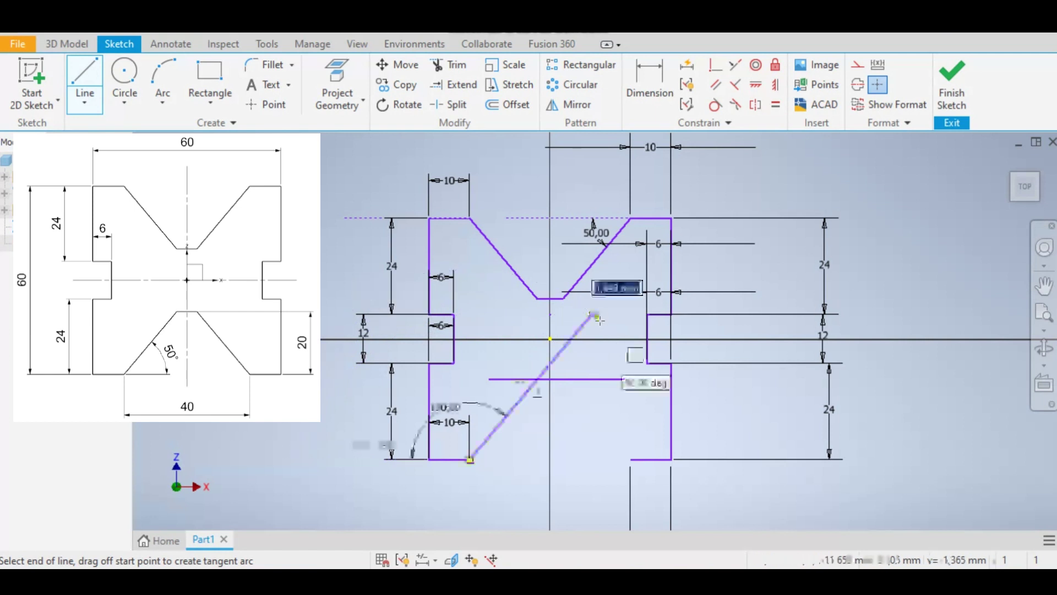
{"action": "right_click", "coordinate": [615, 333]}
{"action": "left_click", "coordinate": [677, 340]}
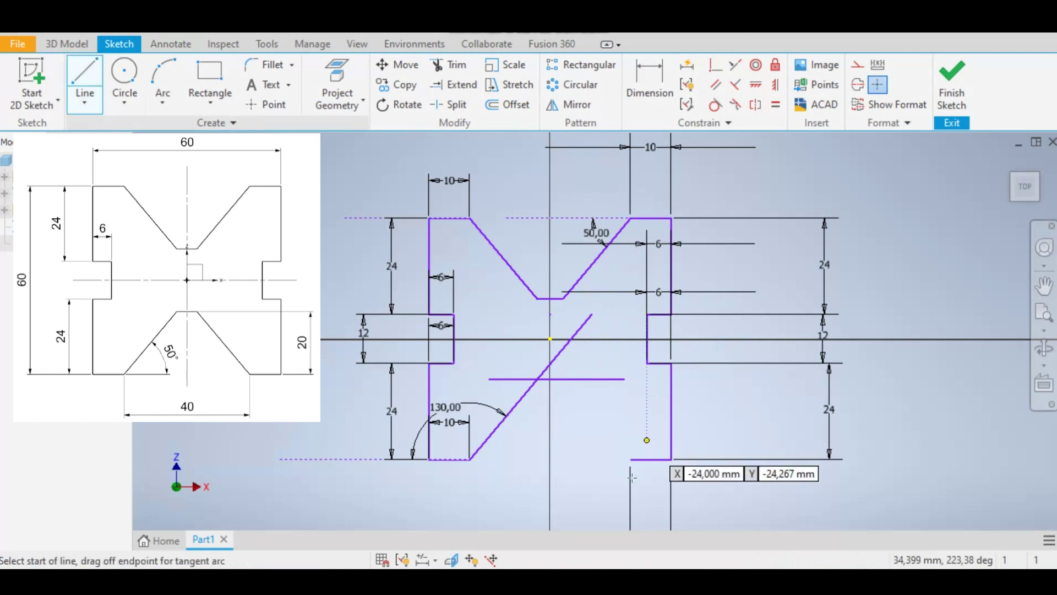
- Draw the lower V's right slope about 41 mm long from the inner end of the lower-right 10 mm edge at 50 degrees, crossing the left slope
{"action": "left_click", "coordinate": [631, 458]}
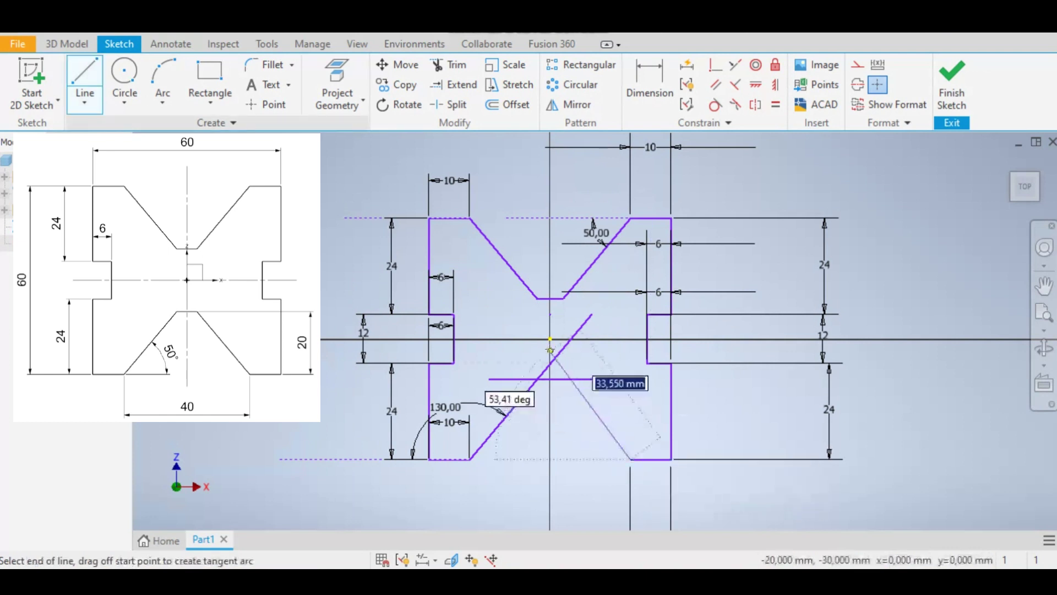
{"action": "key", "text": "Tab"}
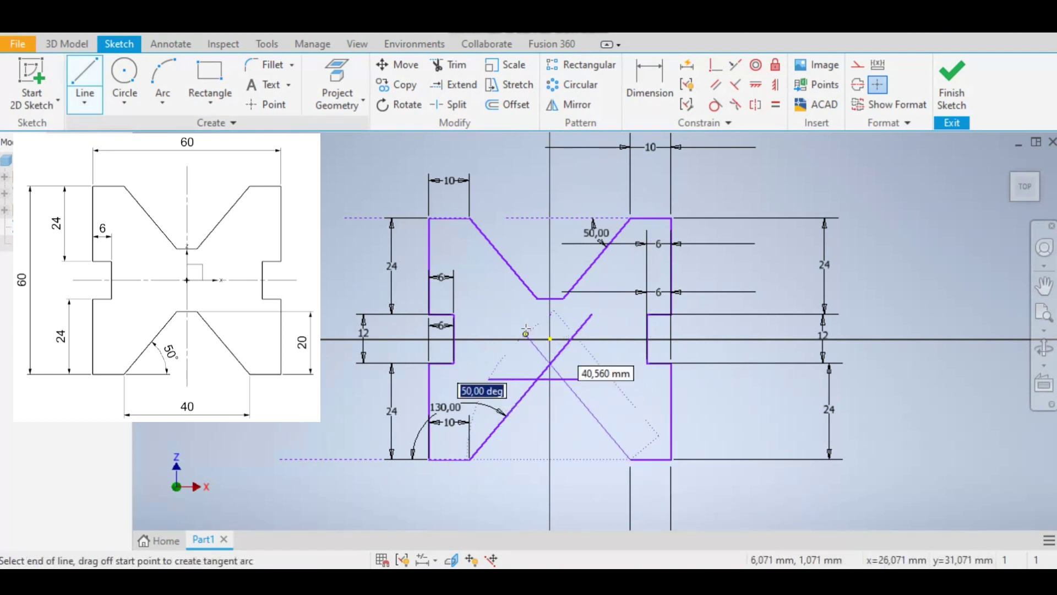
{"action": "type", "text": "50"}
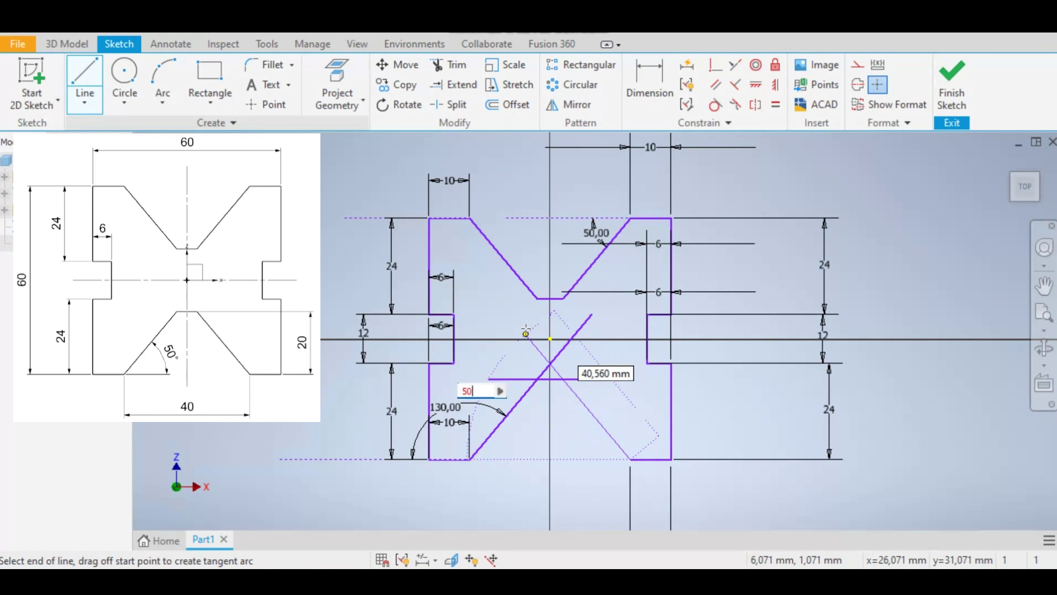
{"action": "key", "text": "Tab"}
{"action": "key", "text": "Return"}
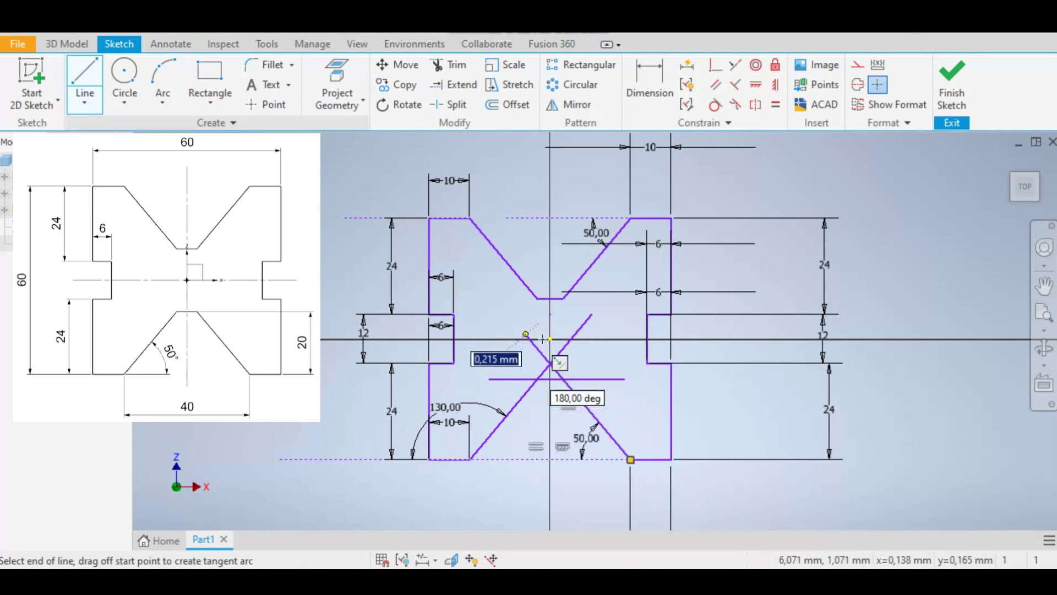
{"action": "right_click", "coordinate": [526, 313]}
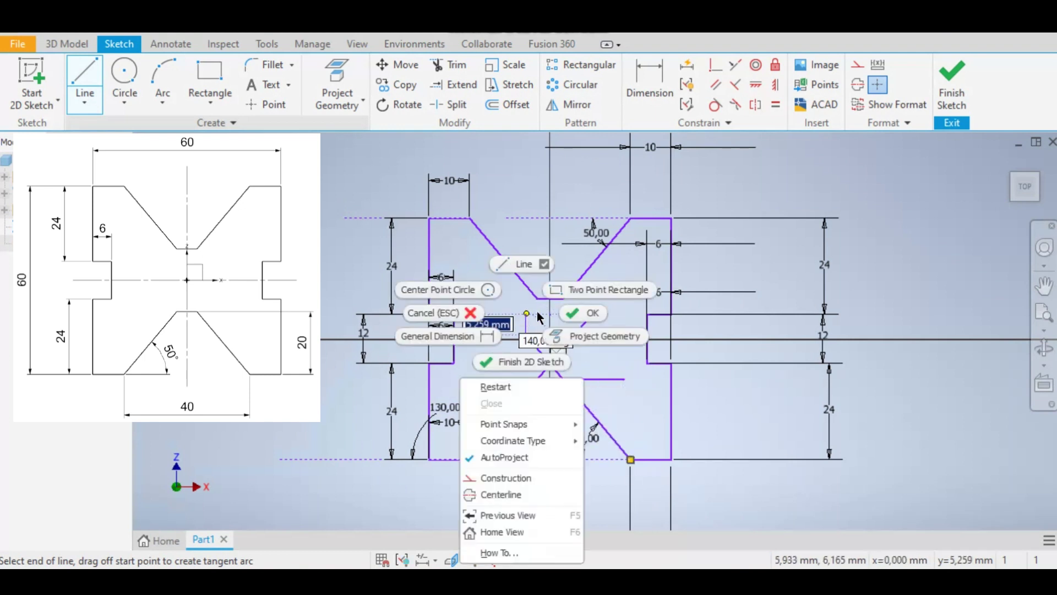
{"action": "left_click", "coordinate": [574, 315]}
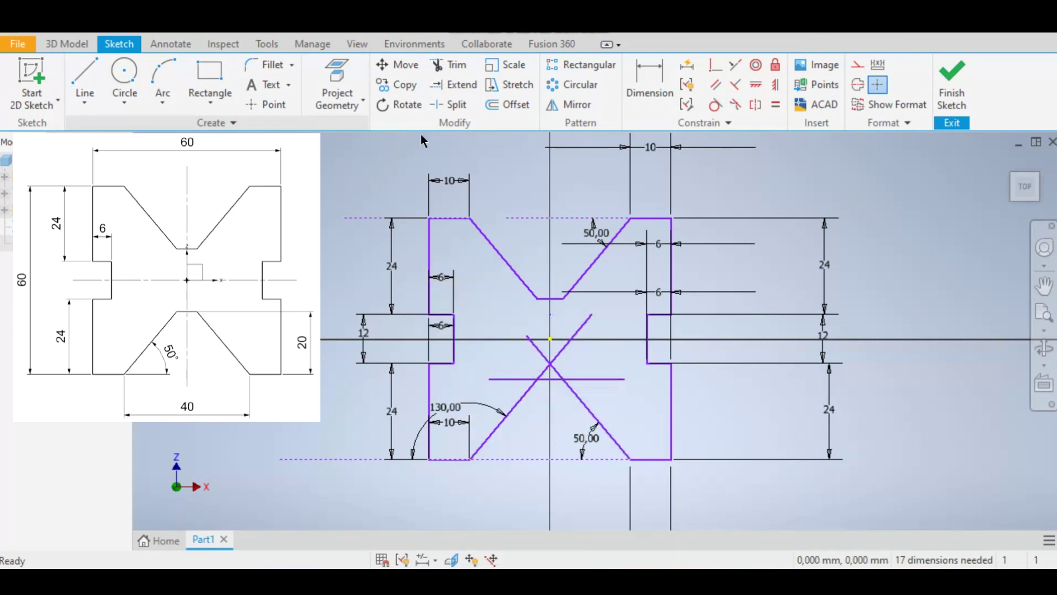
- Trim the lower V's excess floor line and slope ends to leave a flat-topped groove, and finish the sketch
{"action": "left_click", "coordinate": [449, 65]}
{"action": "left_click", "coordinate": [504, 379]}
{"action": "mouse_move", "coordinate": [506, 357]}
{"action": "left_mouse_down"}
{"action": "mouse_move", "coordinate": [542, 342]}
{"action": "mouse_move", "coordinate": [578, 363]}
{"action": "mouse_move", "coordinate": [593, 390]}
{"action": "mouse_move", "coordinate": [575, 366]}
{"action": "mouse_move", "coordinate": [535, 370]}
{"action": "left_mouse_up"}
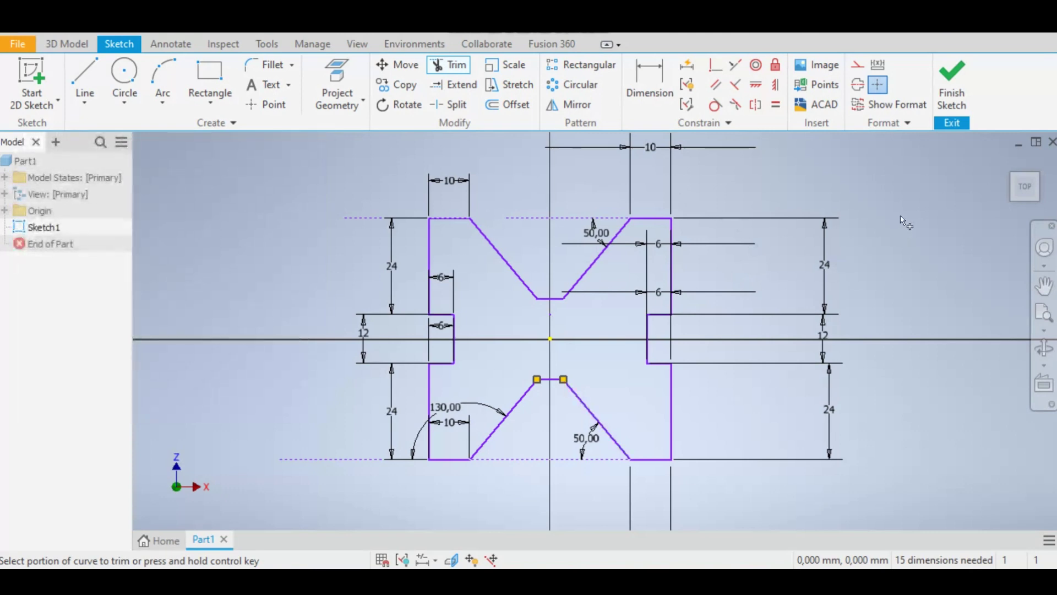
{"action": "left_click", "coordinate": [953, 80]}
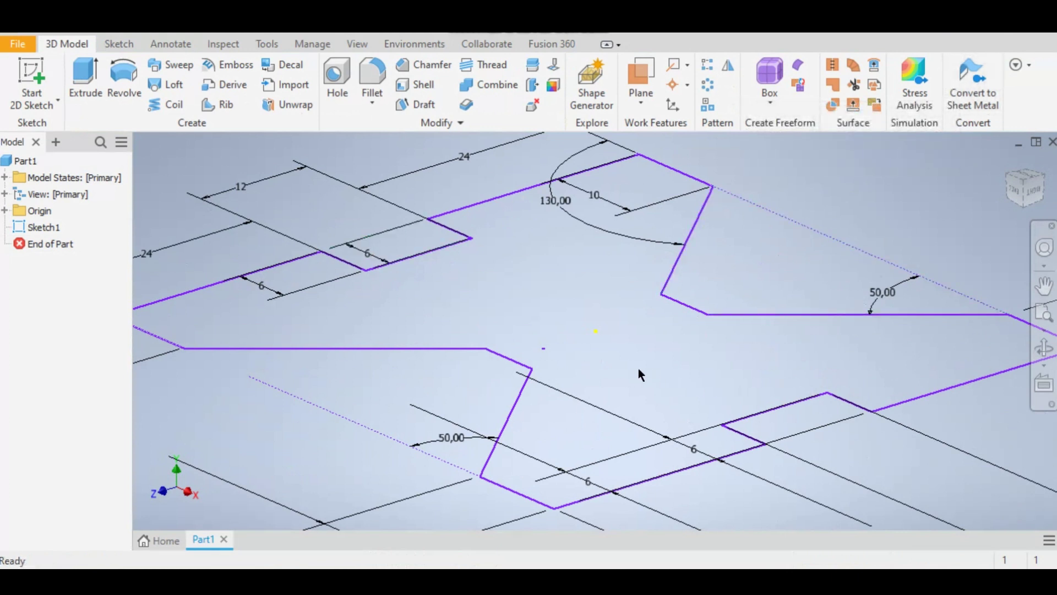
{"action": "scroll", "coordinate": [631, 373], "scroll_direction": "down", "scroll_amount": 2}
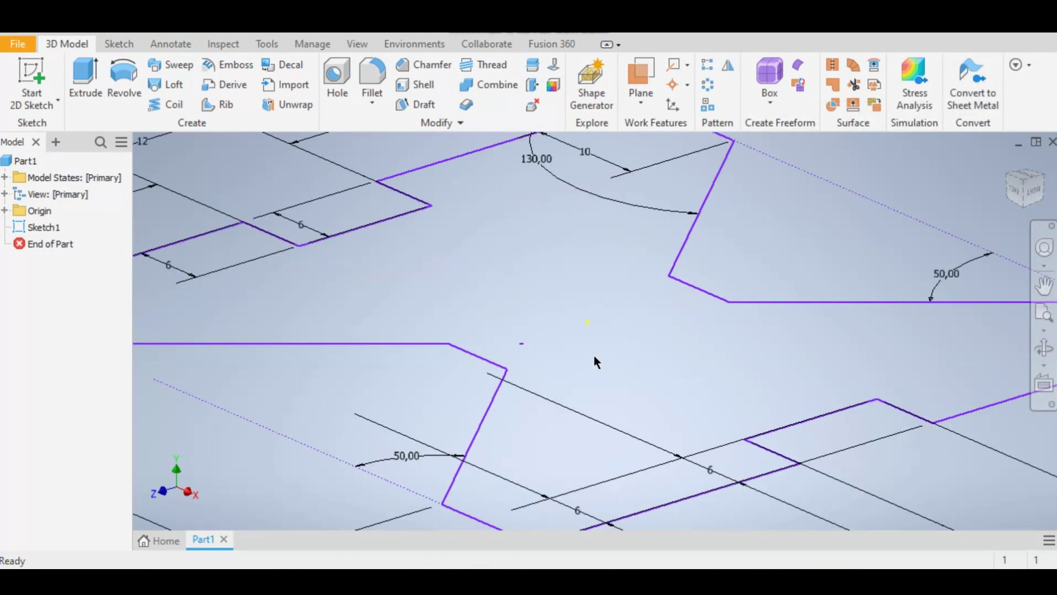
{"action": "left_click", "coordinate": [119, 45]}
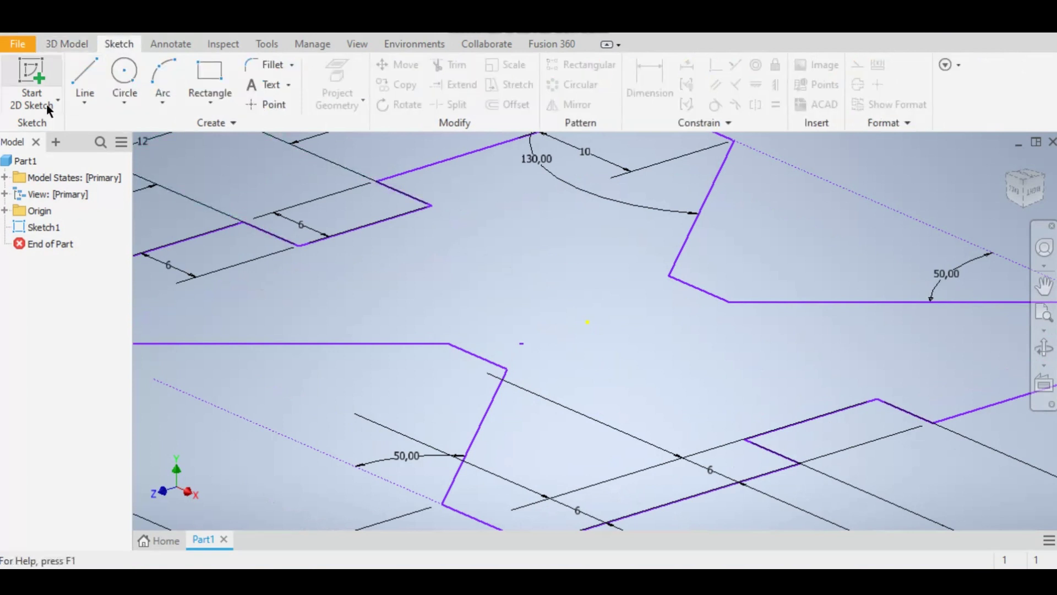
{"action": "left_click", "coordinate": [46, 226]}
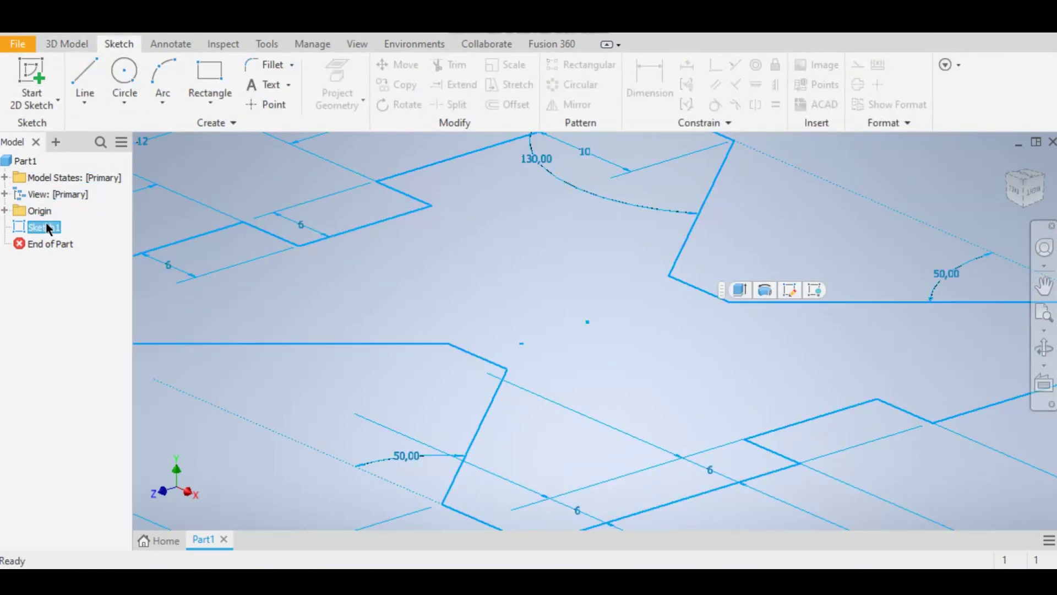
{"action": "right_click", "coordinate": [43, 226]}
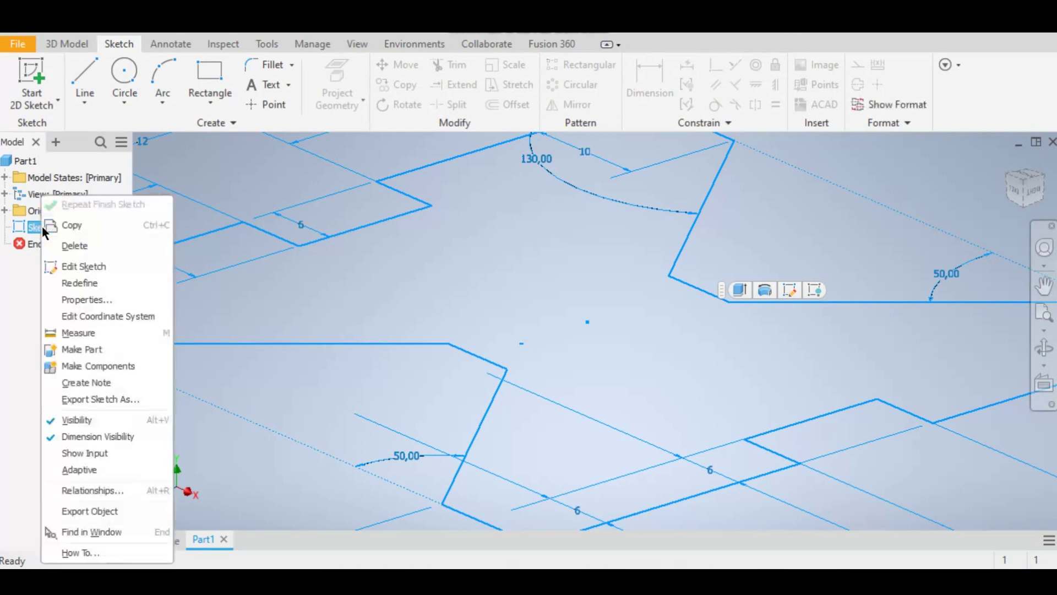
{"action": "left_click", "coordinate": [86, 266]}
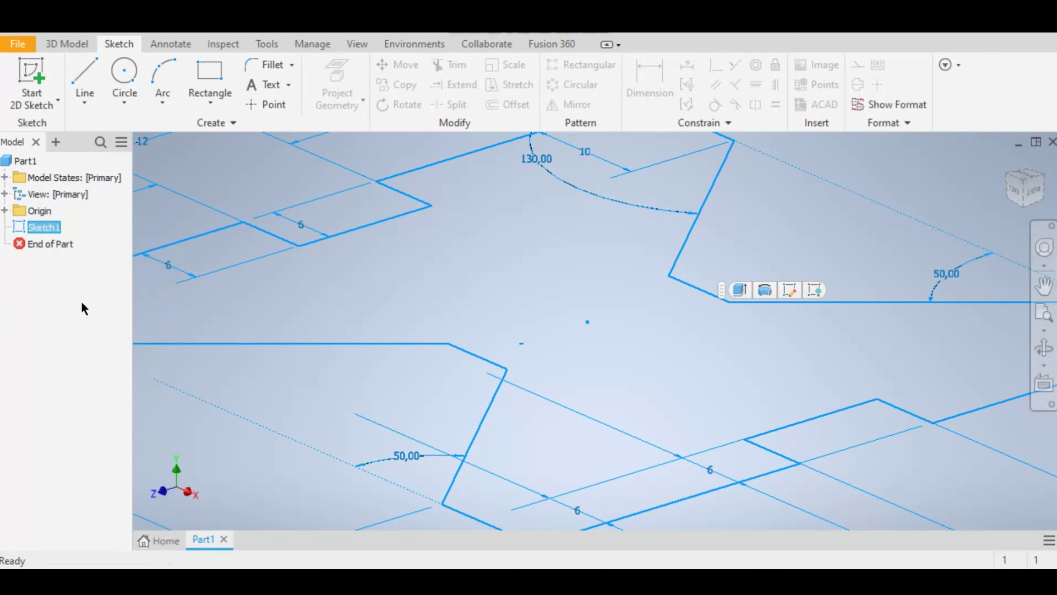
{"action": "left_click", "coordinate": [99, 298]}
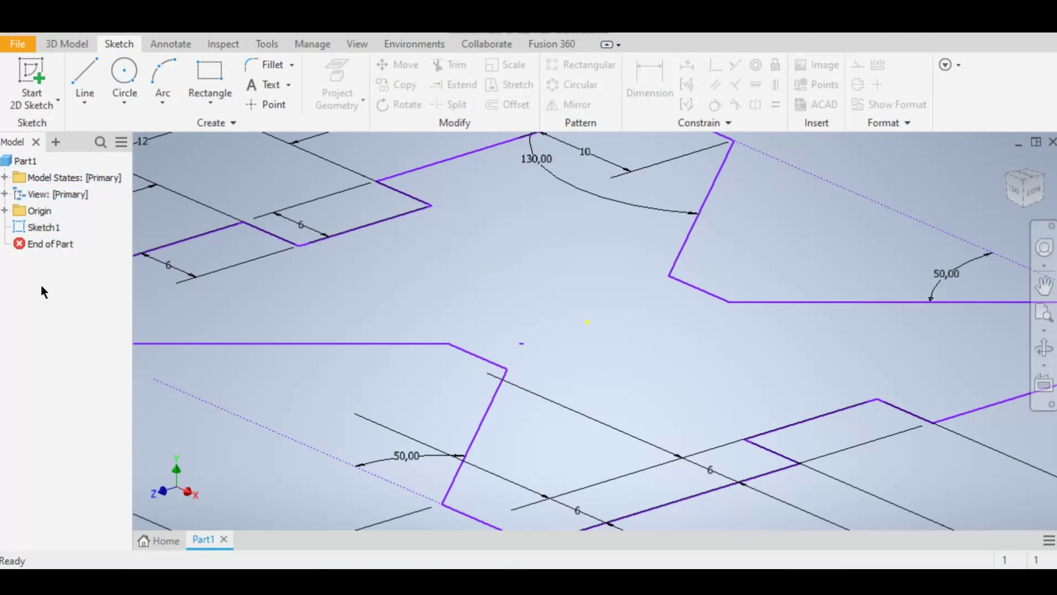
- Reopen the profile sketch and trim away the stray short segment lying on the axis beside the origin
{"action": "left_click", "coordinate": [45, 226]}
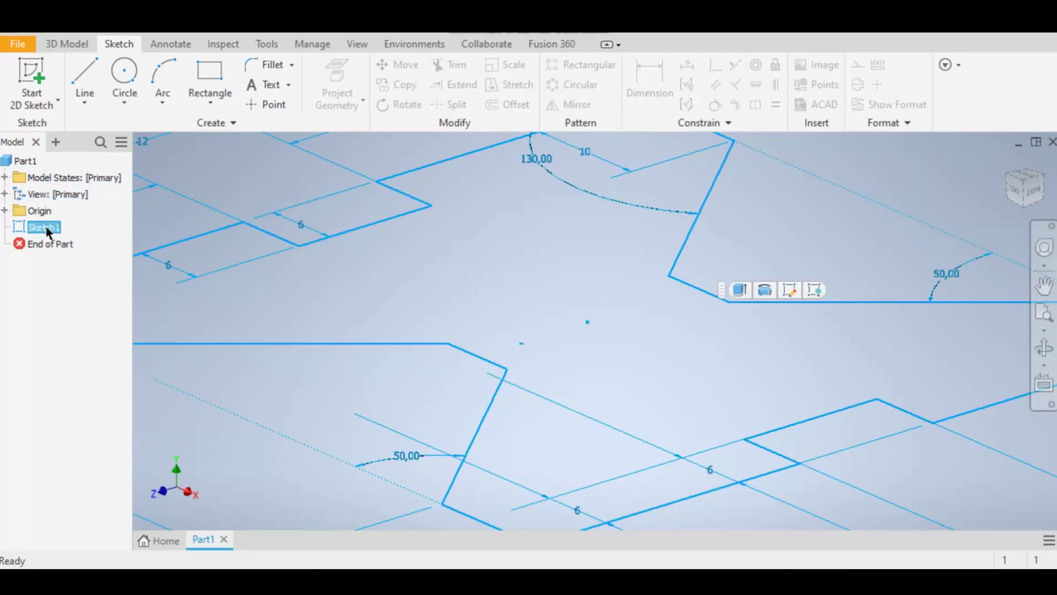
{"action": "right_click", "coordinate": [45, 226]}
{"action": "left_click", "coordinate": [88, 266]}
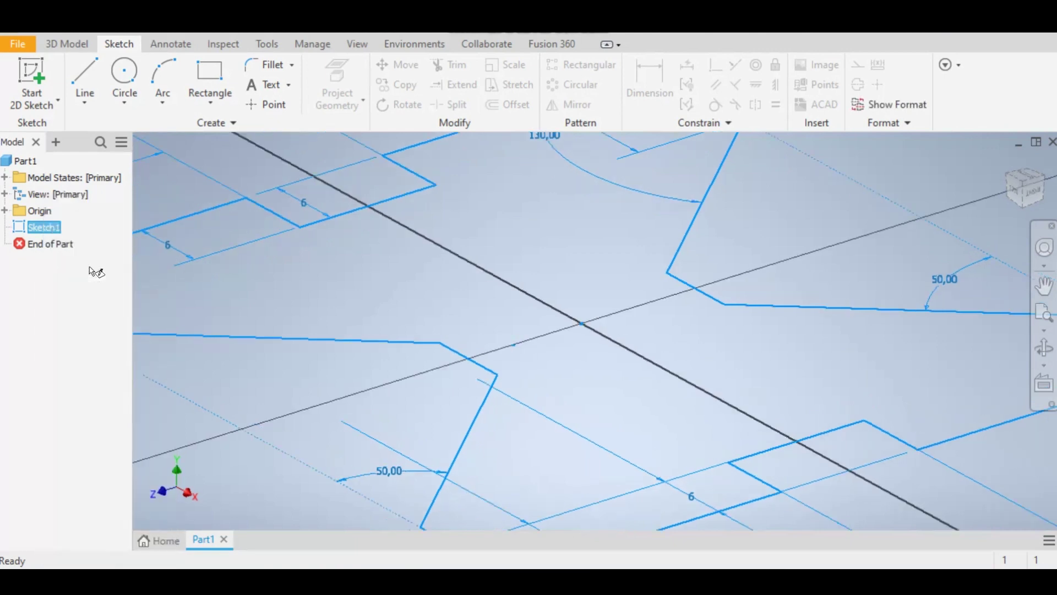
{"action": "scroll", "coordinate": [484, 357], "scroll_direction": "up", "scroll_amount": 3}
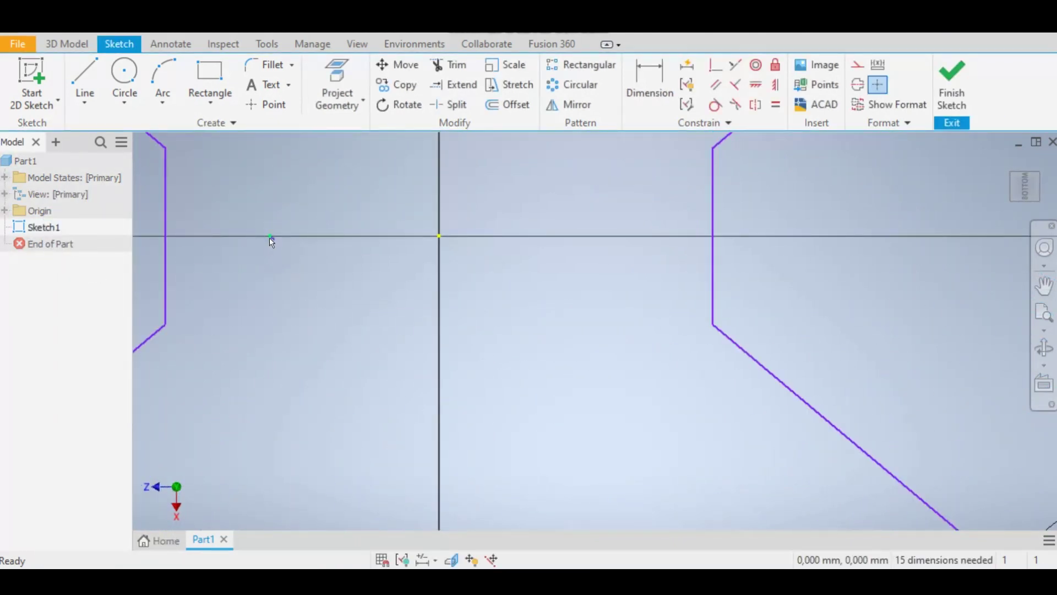
{"action": "left_click", "coordinate": [449, 65]}
{"action": "mouse_move", "coordinate": [272, 244]}
{"action": "left_mouse_down"}
{"action": "mouse_move", "coordinate": [273, 234]}
{"action": "mouse_move", "coordinate": [332, 300]}
{"action": "left_mouse_up"}
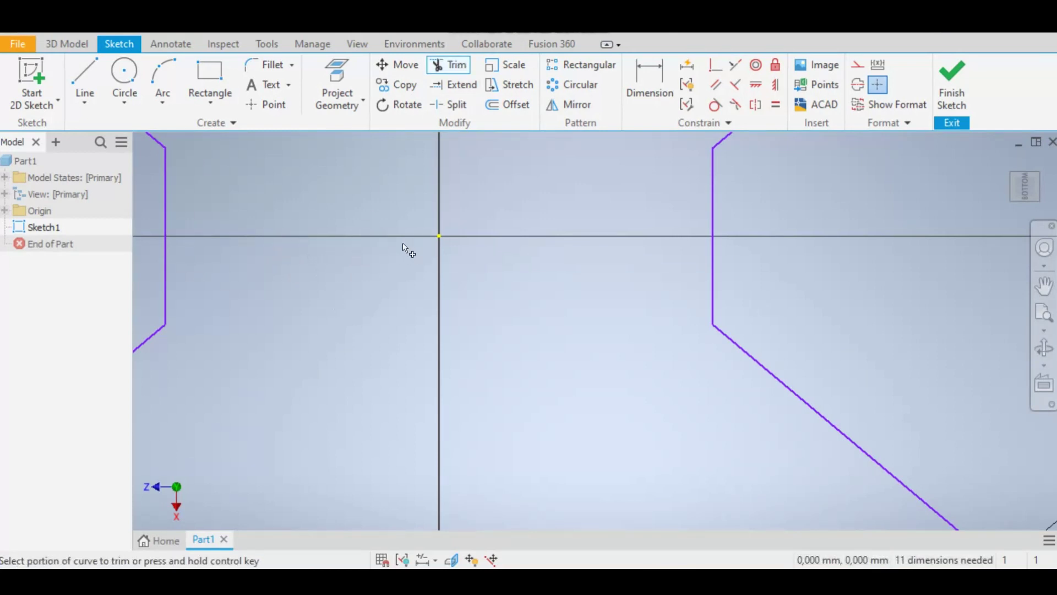
- Turn the sketch view a quarter turn, check the complete V-block profile, and finish the sketch
{"action": "scroll", "coordinate": [465, 289], "scroll_direction": "up", "scroll_amount": 3}
{"action": "scroll", "coordinate": [472, 292], "scroll_direction": "down", "scroll_amount": 5}
{"action": "scroll", "coordinate": [477, 291], "scroll_direction": "down", "scroll_amount": 3}
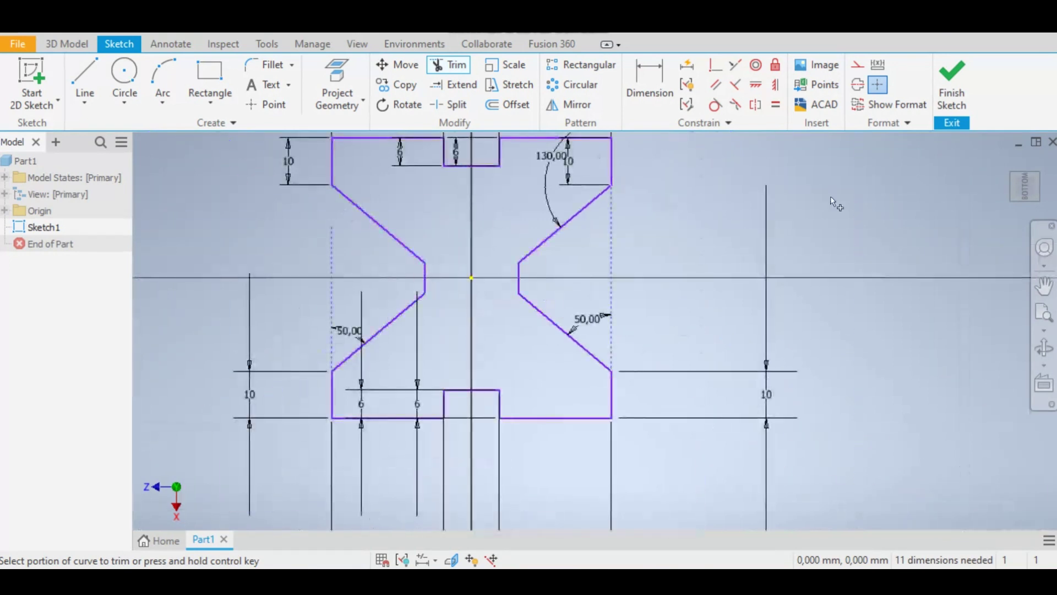
{"action": "left_click_drag", "start_coordinate": [723, 291], "coordinate": [741, 288]}
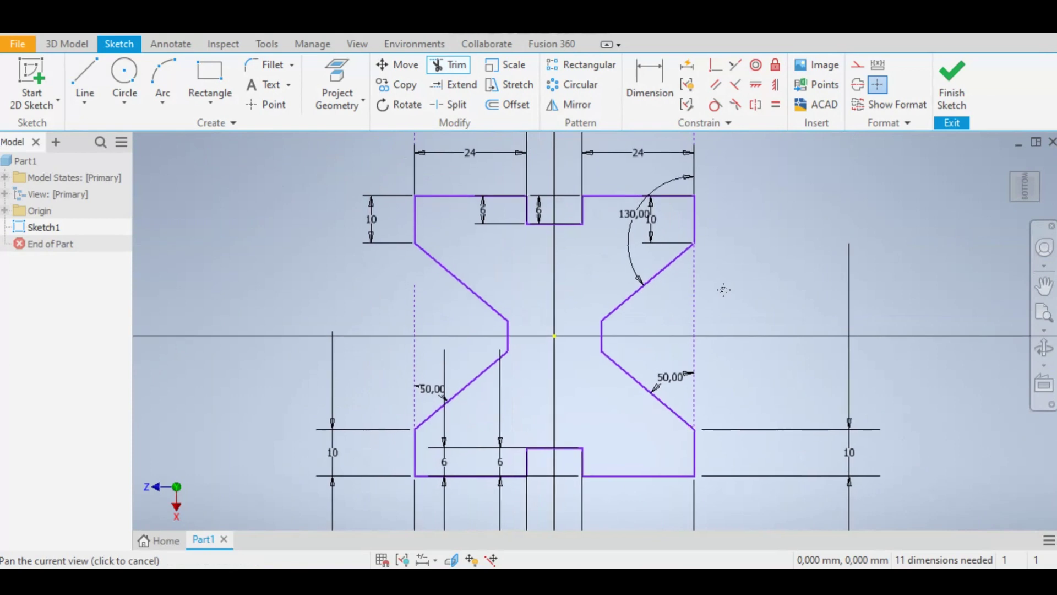
{"action": "key", "text": "Escape"}
{"action": "key", "text": "F2"}
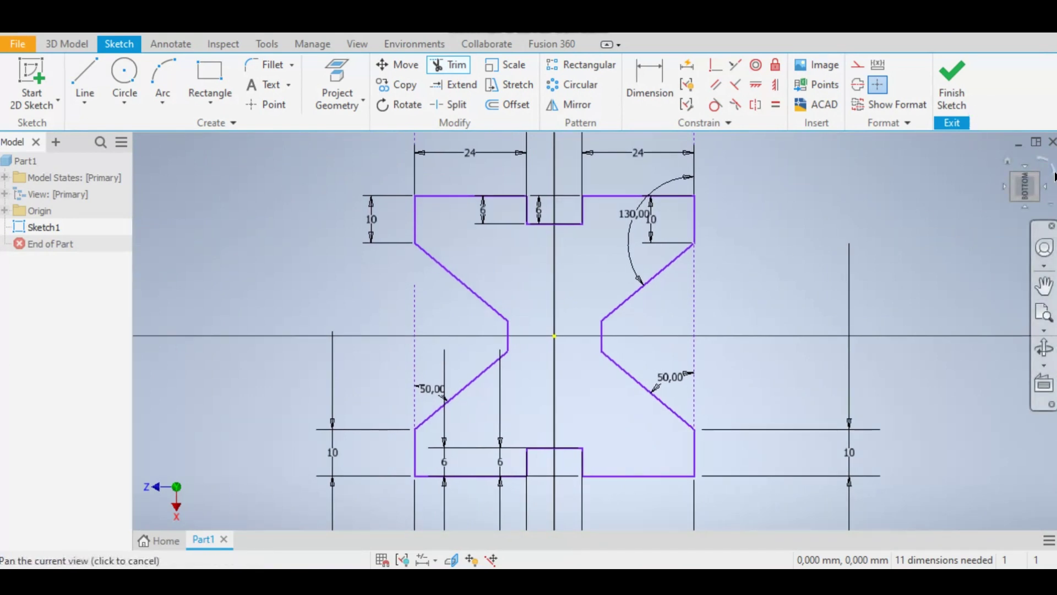
{"action": "left_click", "coordinate": [1045, 164]}
{"action": "key", "text": "Escape"}
{"action": "middle_click_drag", "start_coordinate": [759, 316], "coordinate": [673, 351]}
{"action": "scroll", "coordinate": [522, 315], "scroll_direction": "down", "scroll_amount": 5}
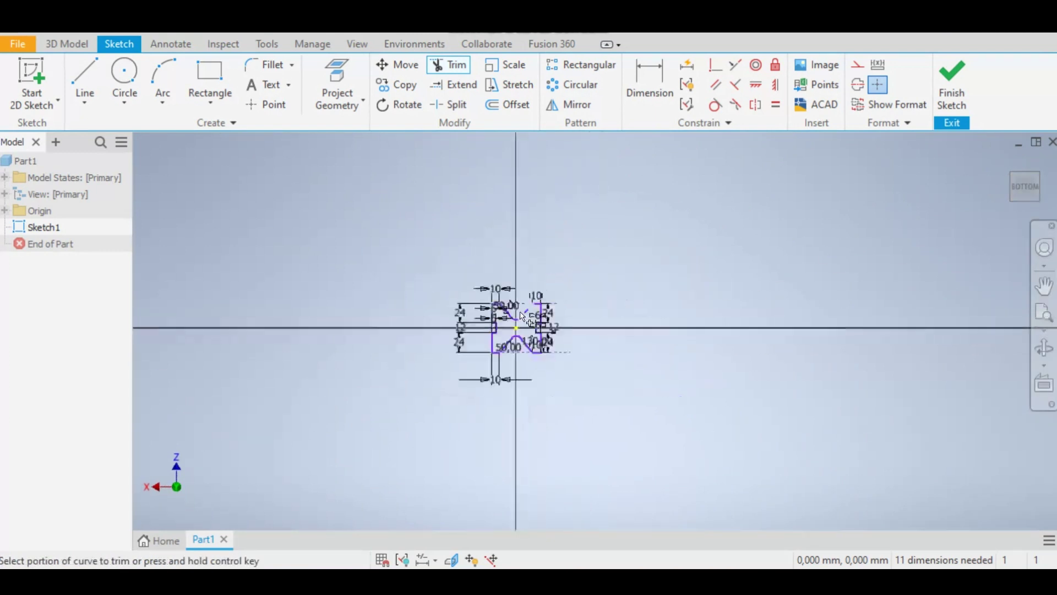
{"action": "scroll", "coordinate": [522, 315], "scroll_direction": "up", "scroll_amount": 5}
{"action": "middle_click_drag", "start_coordinate": [698, 311], "coordinate": [756, 290]}
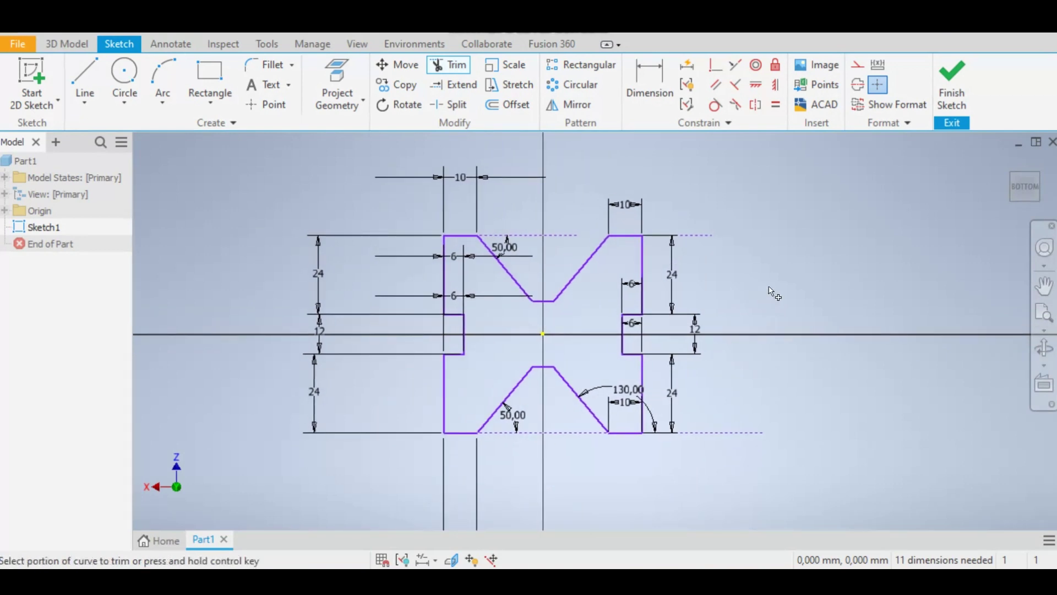
{"action": "left_click", "coordinate": [953, 75]}
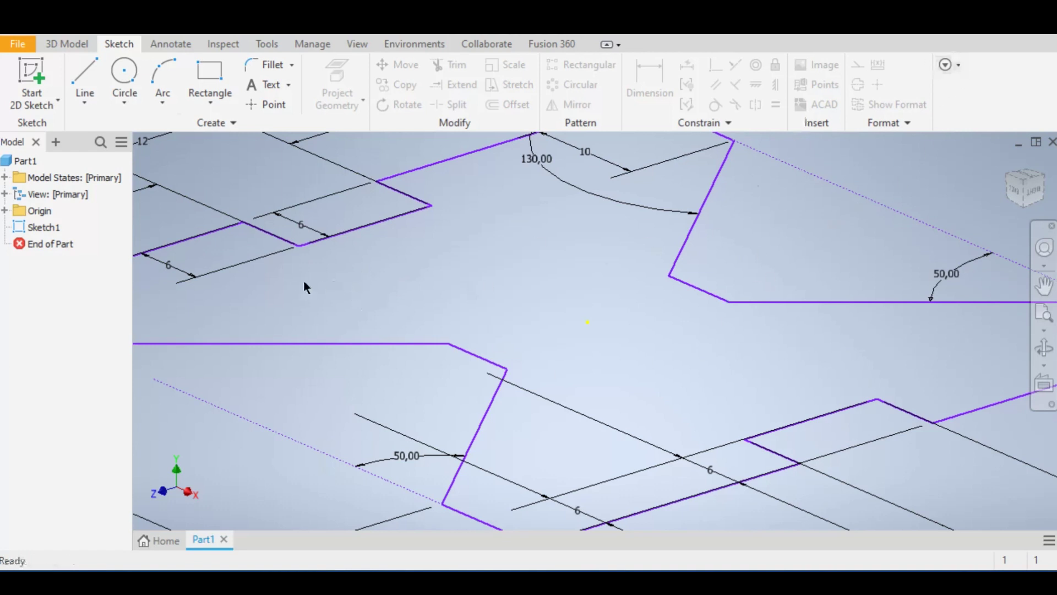
- Start an Extrude on the V-block profile, try the flipped direction, and switch it to symmetric
{"action": "left_click", "coordinate": [65, 47]}
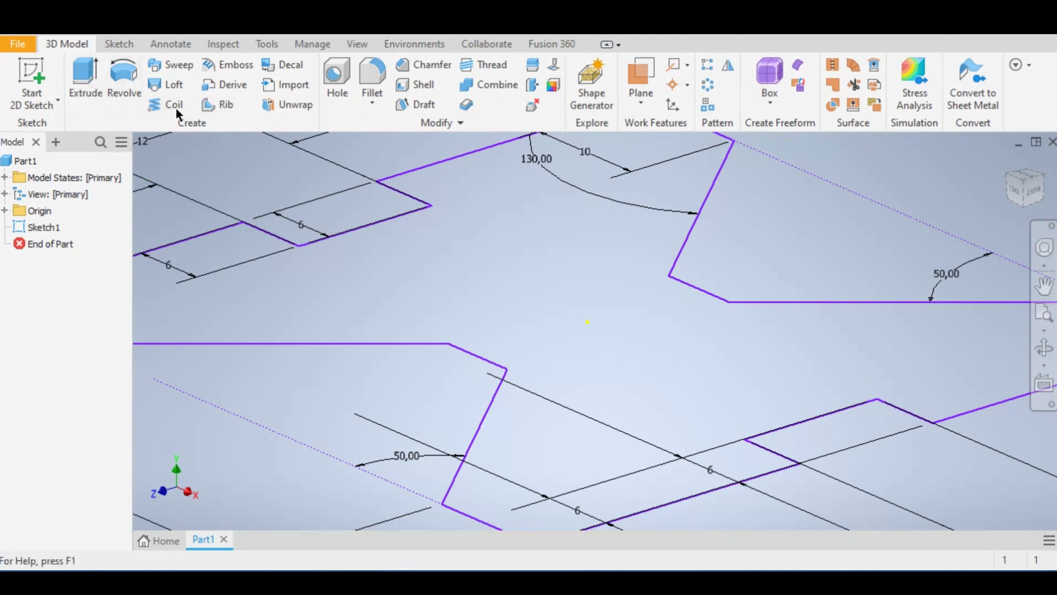
{"action": "left_click", "coordinate": [84, 75]}
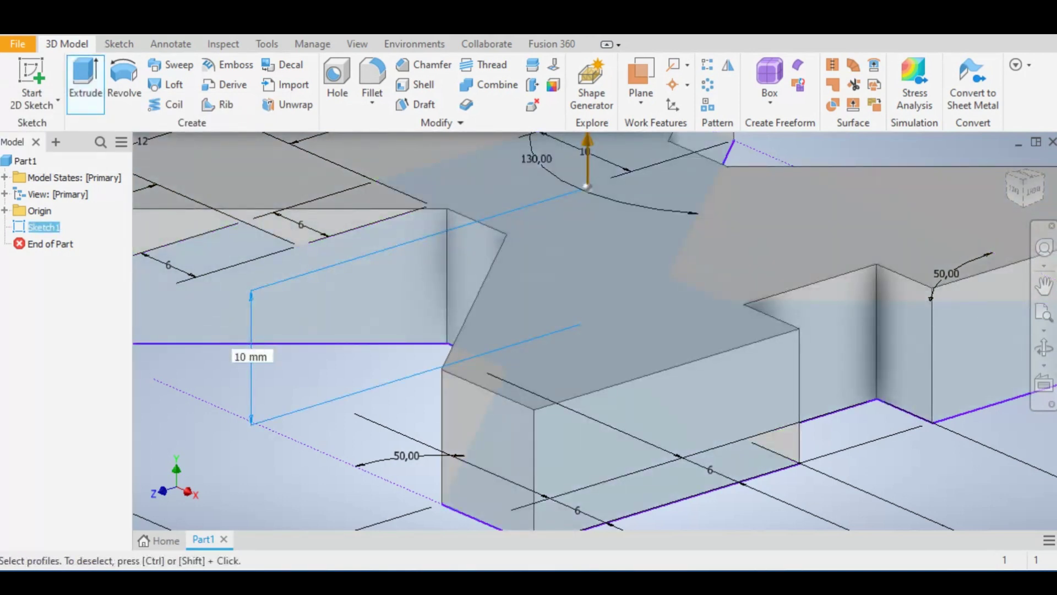
{"action": "left_click_drag", "start_coordinate": [878, 210], "coordinate": [272, 107]}
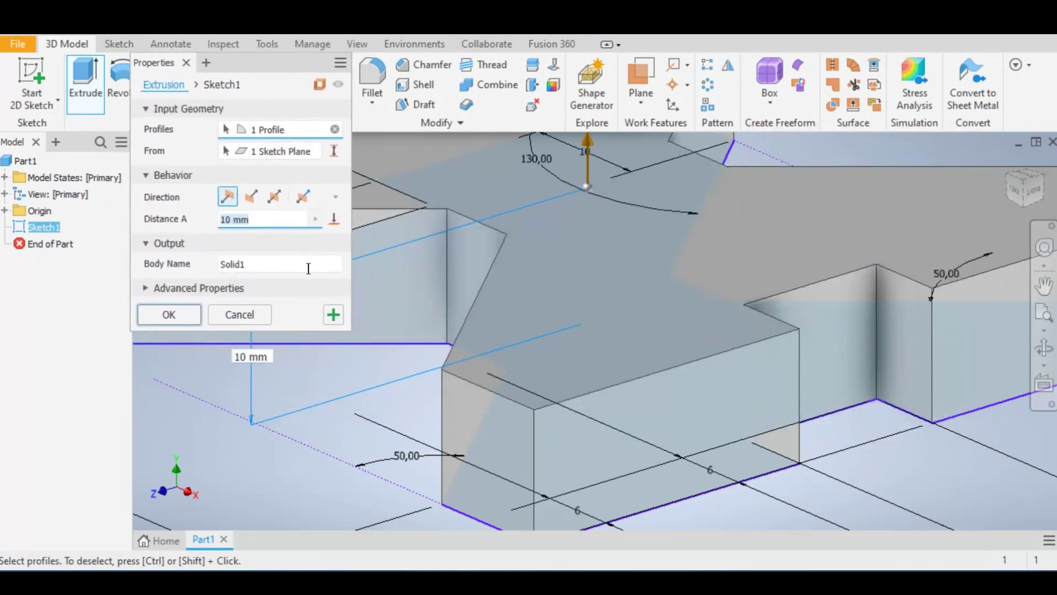
{"action": "left_click_drag", "start_coordinate": [260, 67], "coordinate": [166, 76]}
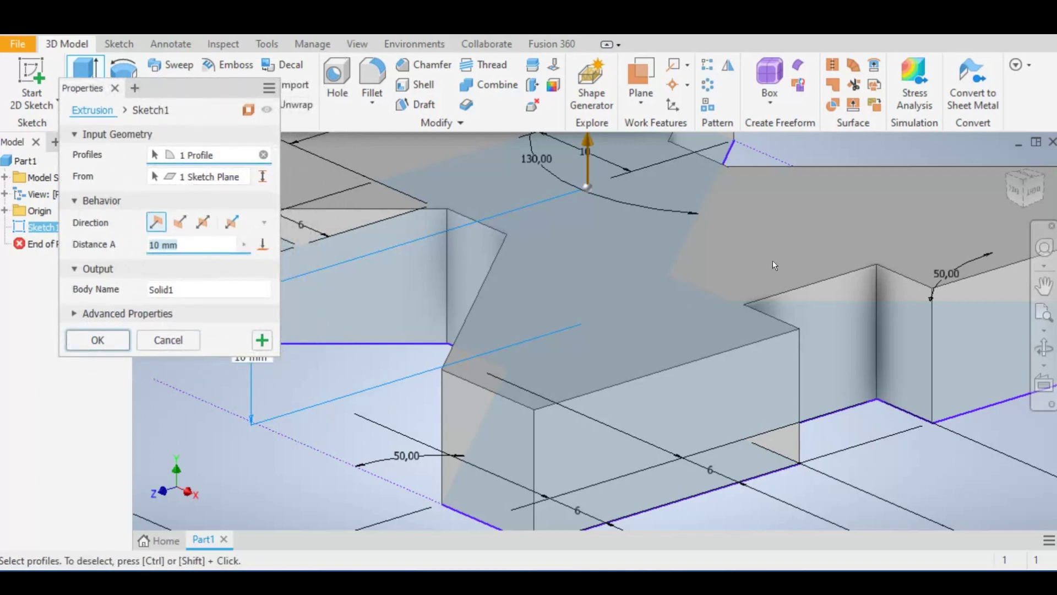
{"action": "left_click", "coordinate": [180, 219]}
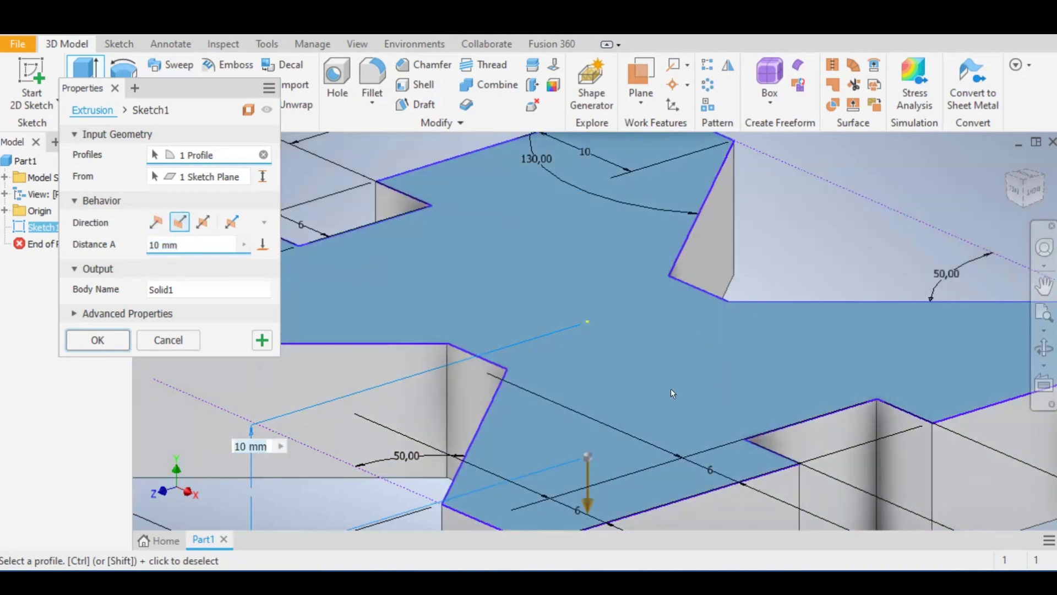
{"action": "left_click", "coordinate": [203, 223]}
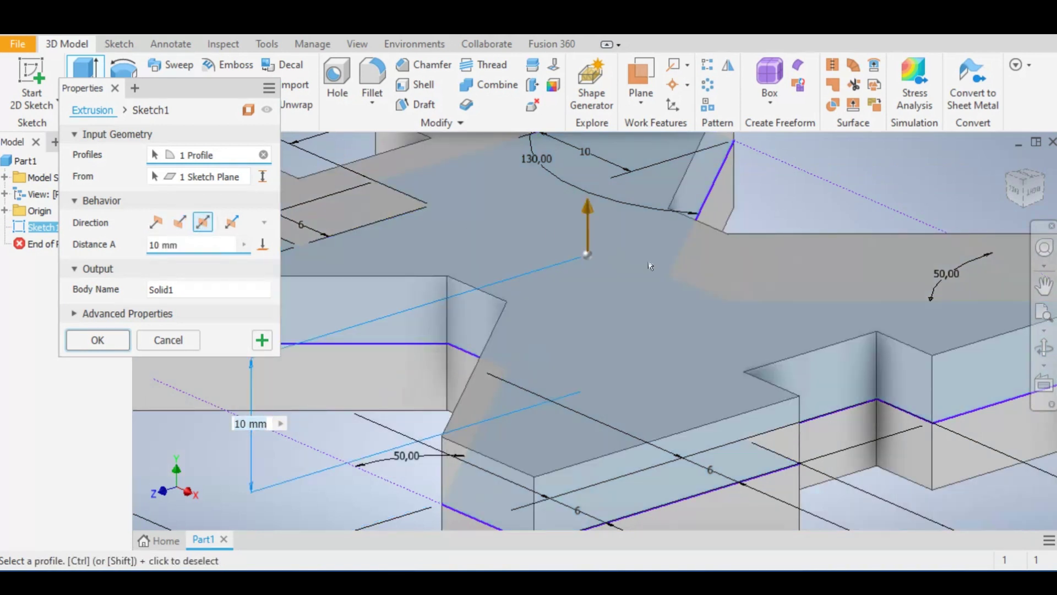
- Try the asymmetric direction for the profile extrusion with the whole block preview in view
{"action": "key", "text": "F2"}
{"action": "scroll", "coordinate": [643, 276], "scroll_direction": "down", "scroll_amount": 5}
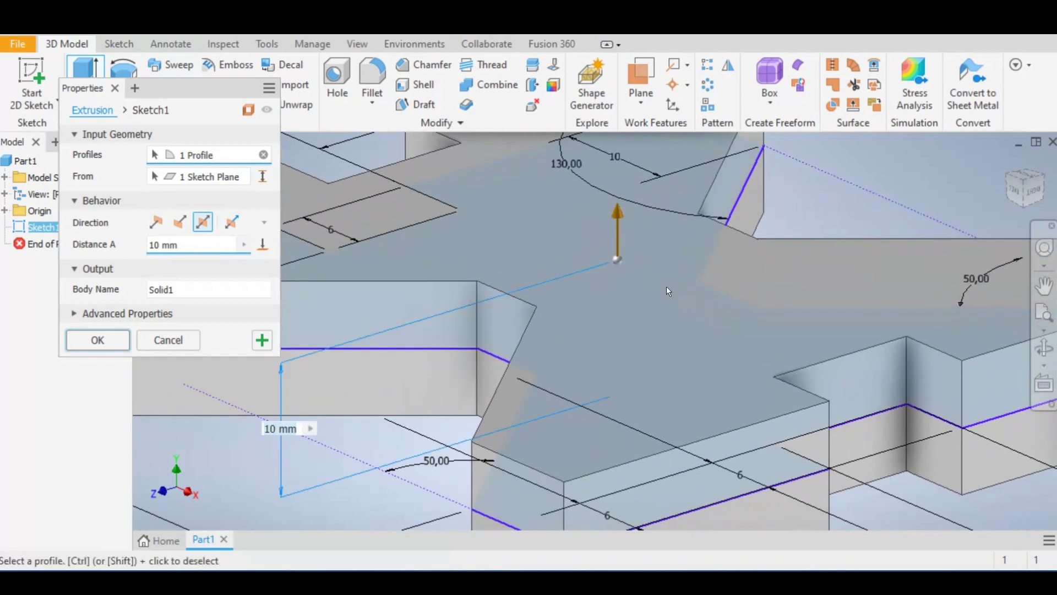
{"action": "scroll", "coordinate": [666, 293], "scroll_direction": "up", "scroll_amount": 5}
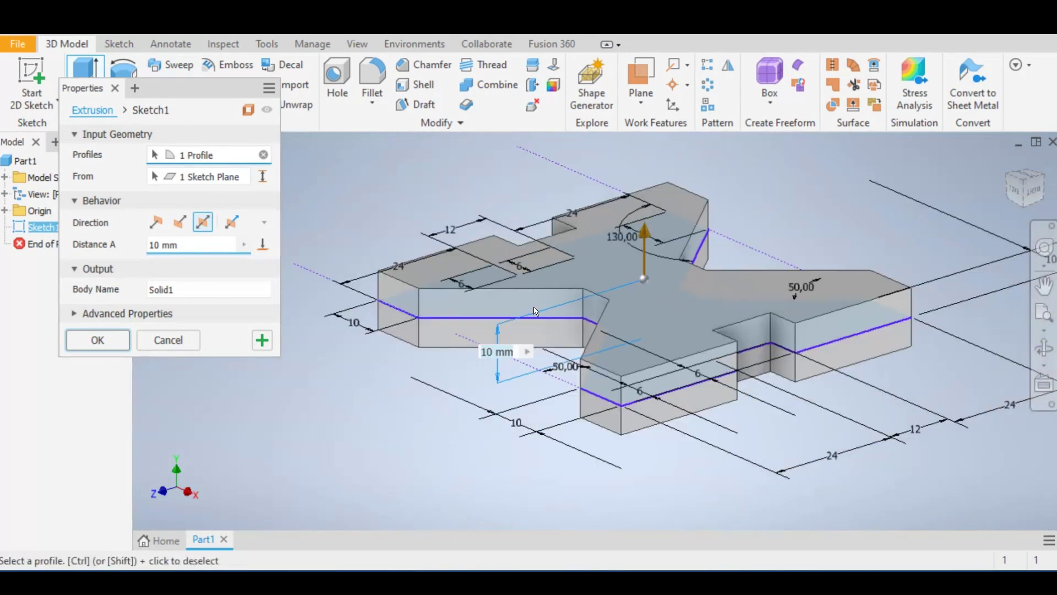
{"action": "key", "text": "F2"}
{"action": "left_click_drag", "start_coordinate": [386, 373], "coordinate": [359, 414]}
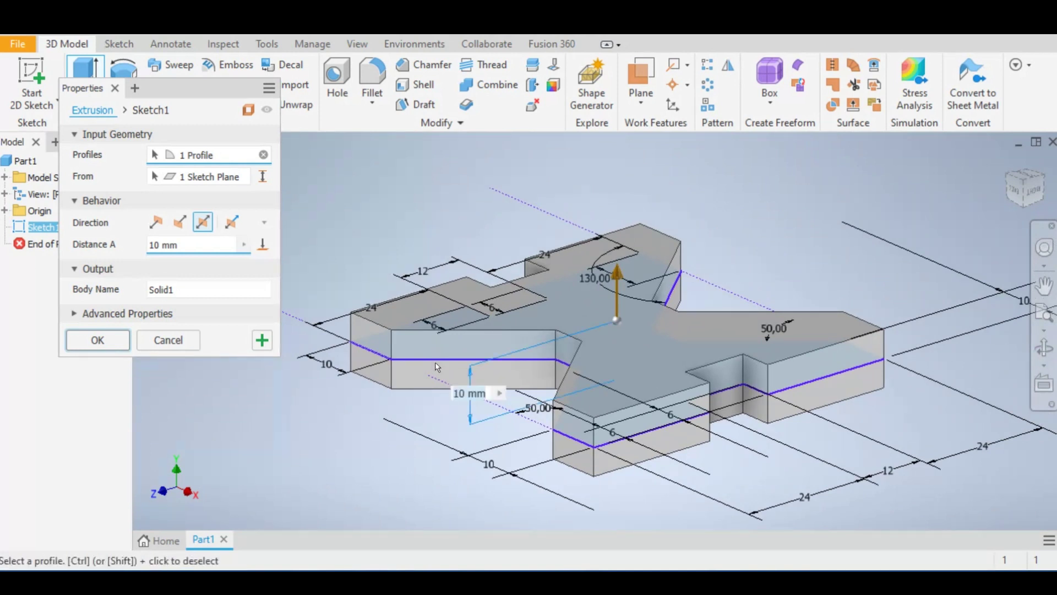
{"action": "left_click", "coordinate": [232, 222]}
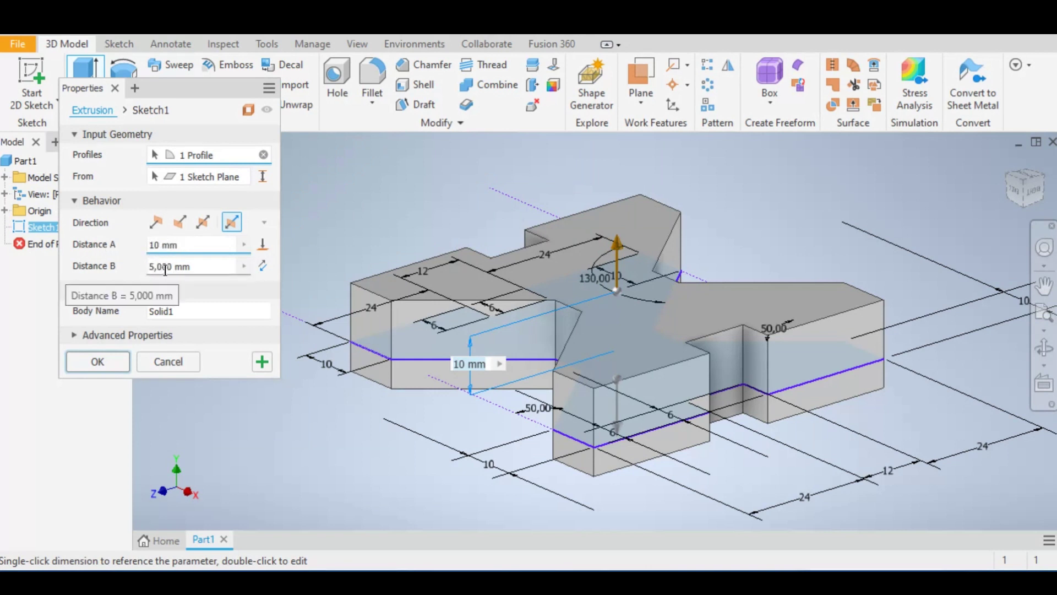
- Extrude the V-block profile 20 mm symmetrically about the sketch plane
{"action": "left_click", "coordinate": [202, 221]}
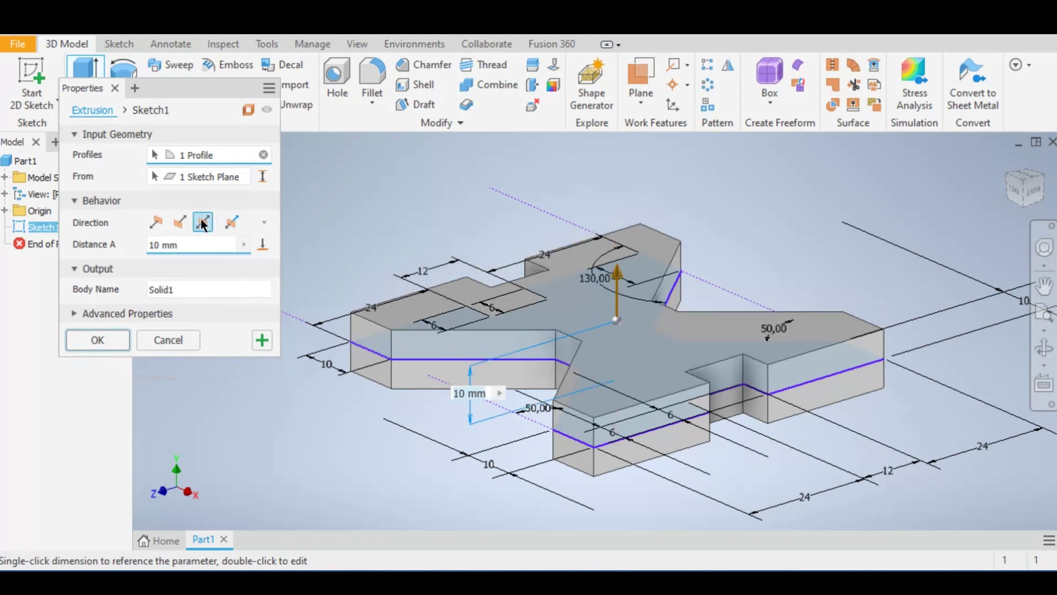
{"action": "left_click", "coordinate": [159, 246]}
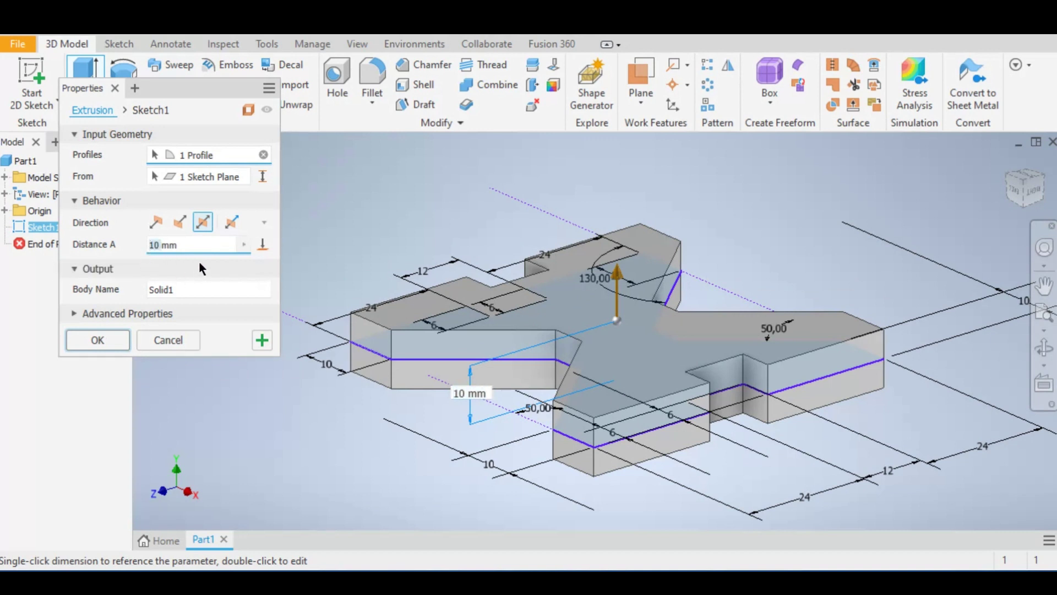
{"action": "type", "text": "20mm"}
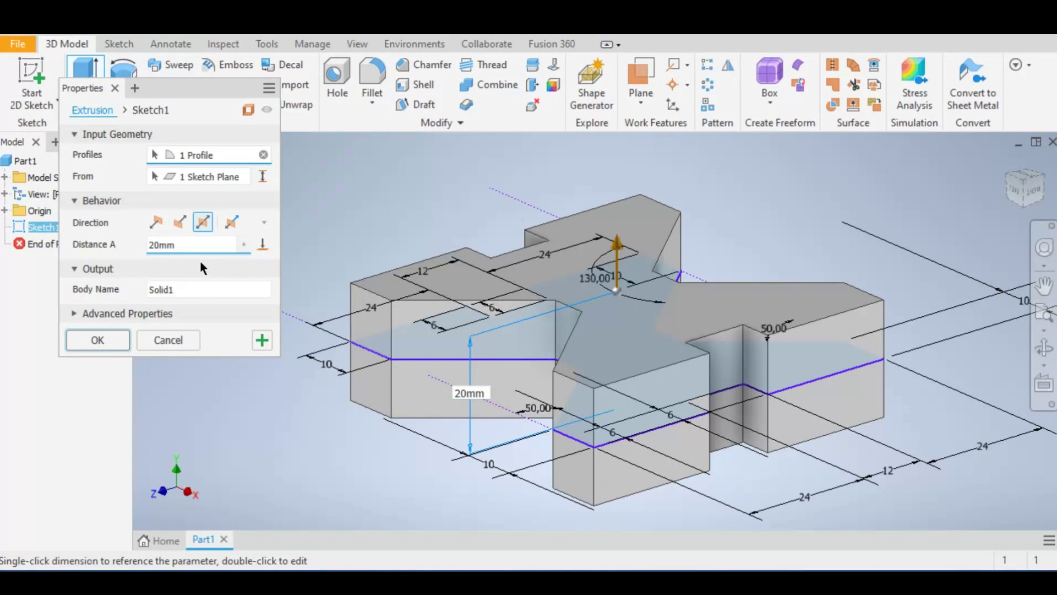
{"action": "left_click", "coordinate": [97, 339]}
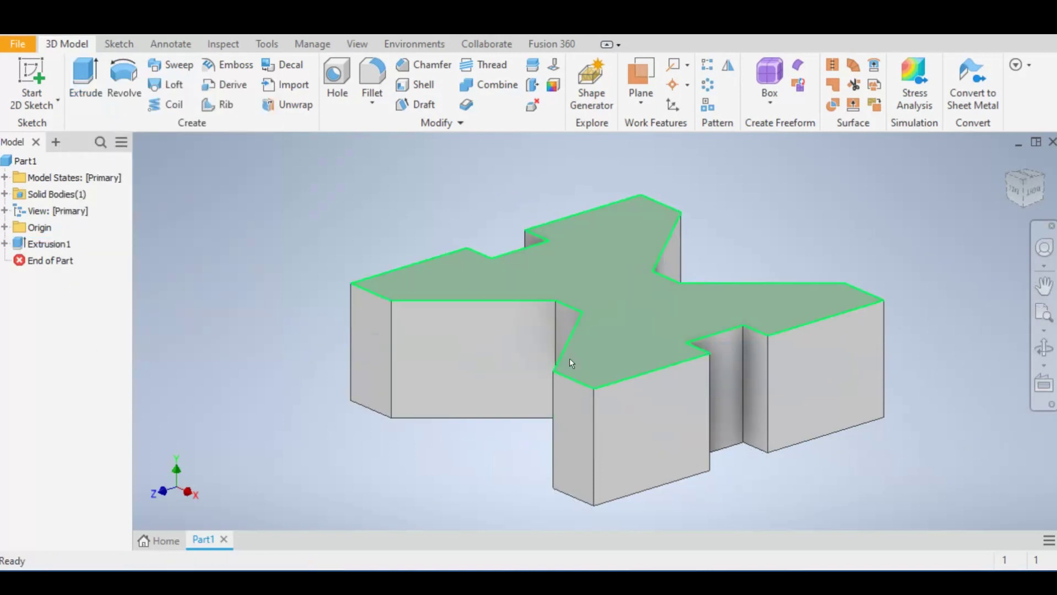
- Open the sketch behind the extrusion for editing and exit it without changes
{"action": "right_click", "coordinate": [48, 242]}
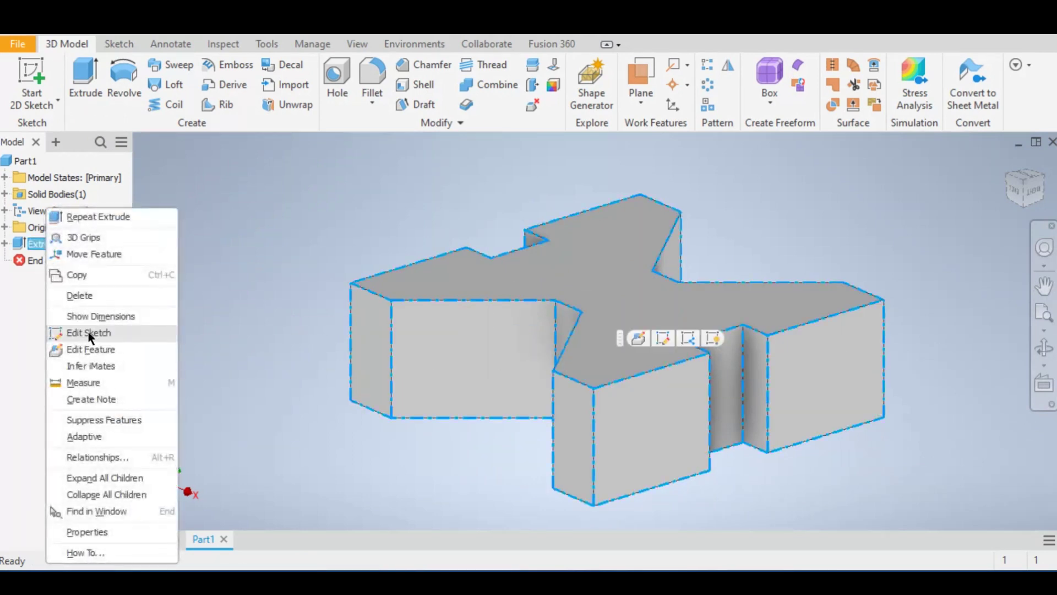
{"action": "left_click", "coordinate": [88, 331]}
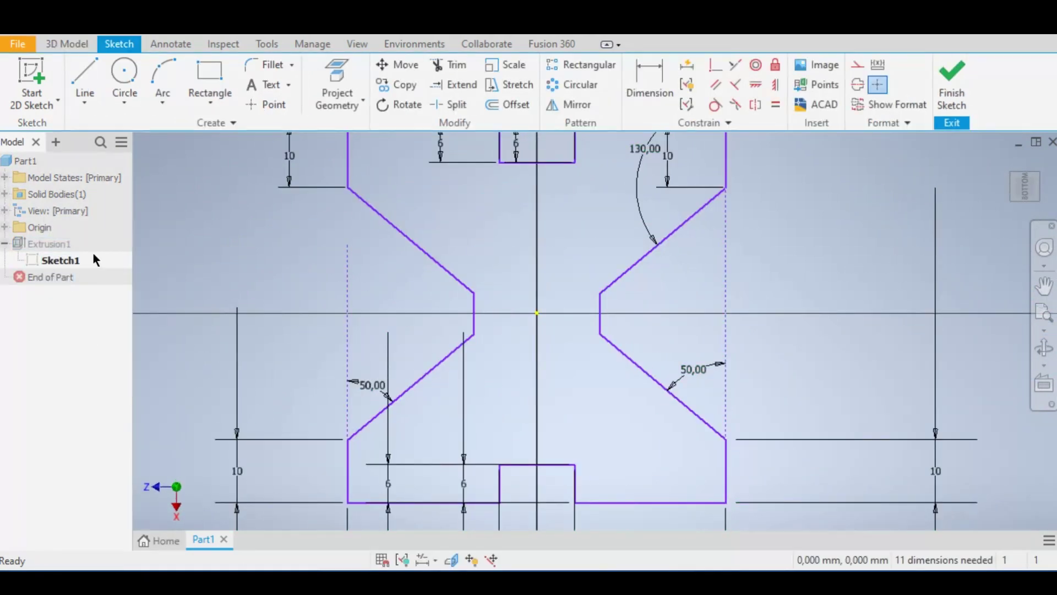
{"action": "left_click", "coordinate": [952, 83]}
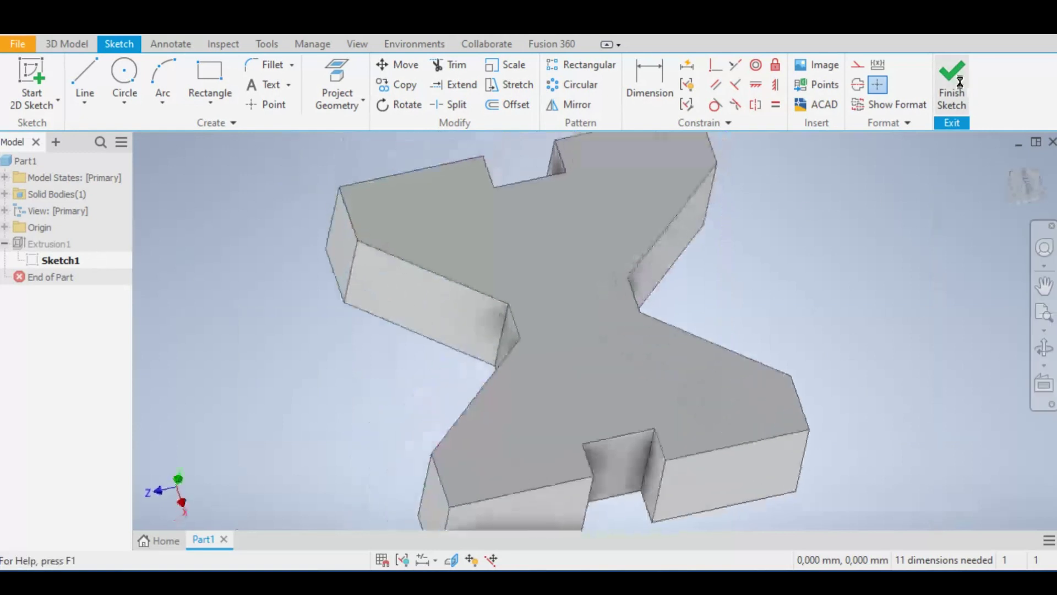
- Open the extrusion feature for editing, review its direction and distance settings, and close it with the same values
{"action": "right_click", "coordinate": [45, 243]}
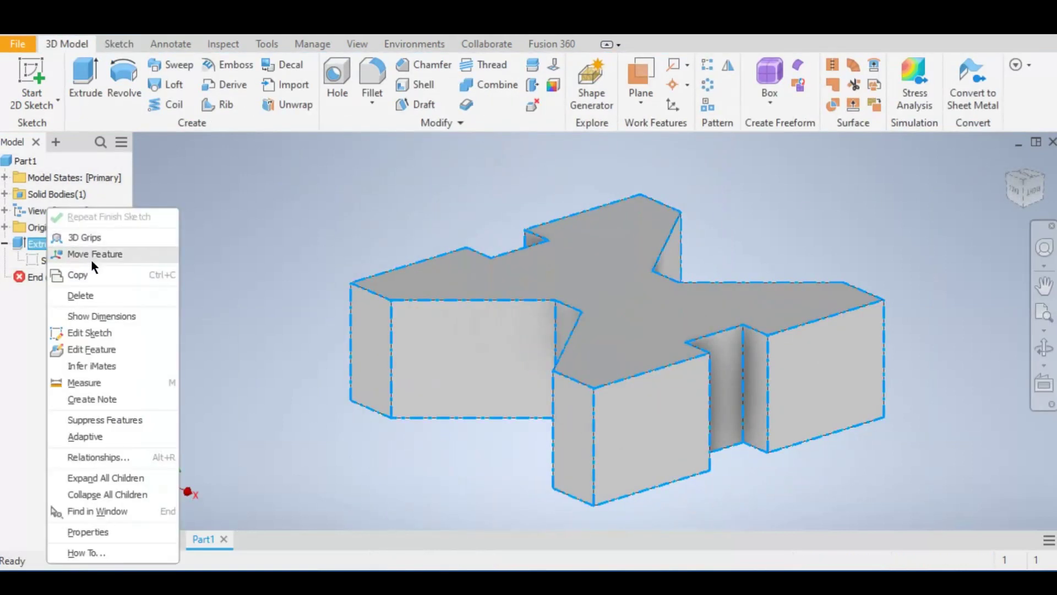
{"action": "left_click", "coordinate": [97, 347]}
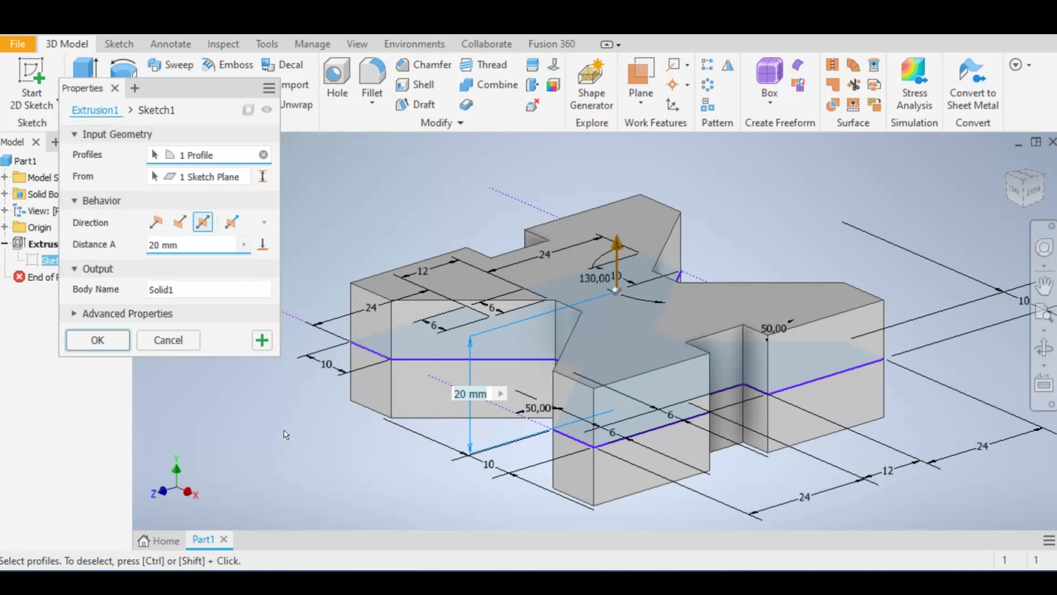
{"action": "left_click", "coordinate": [98, 339]}
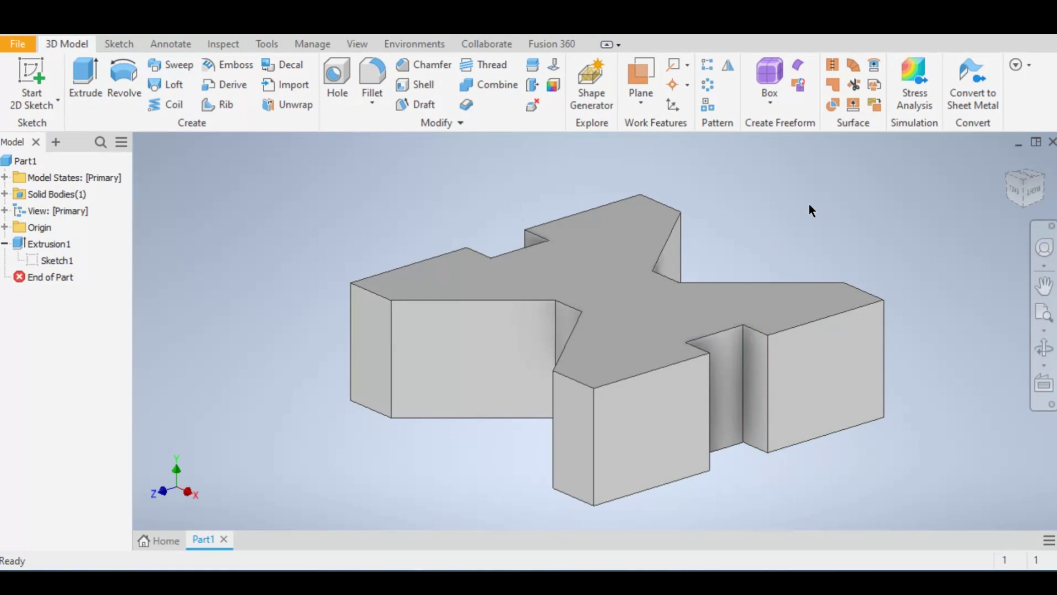
{"action": "left_click", "coordinate": [110, 197]}
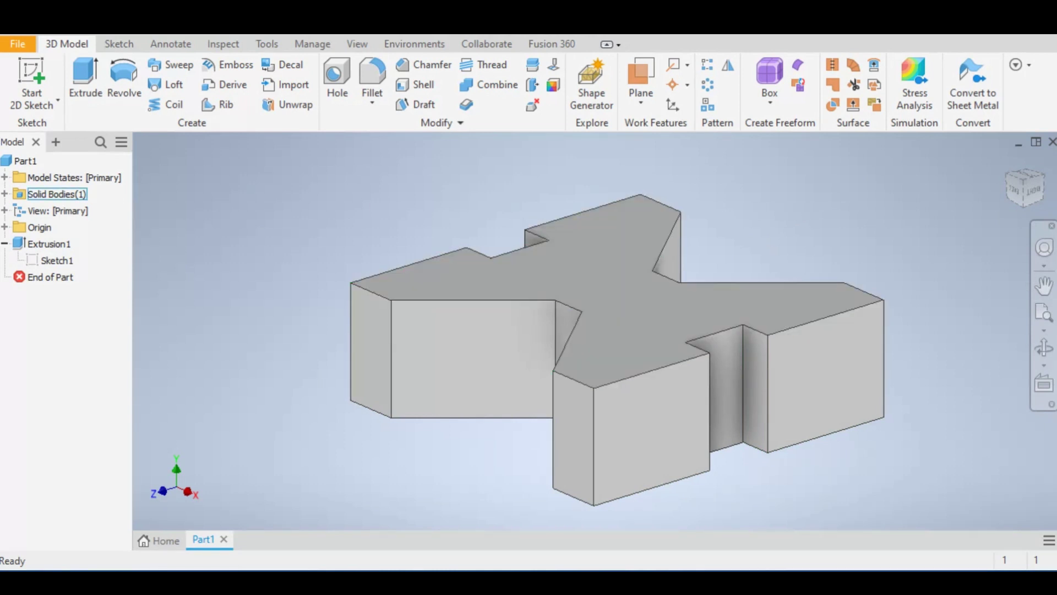